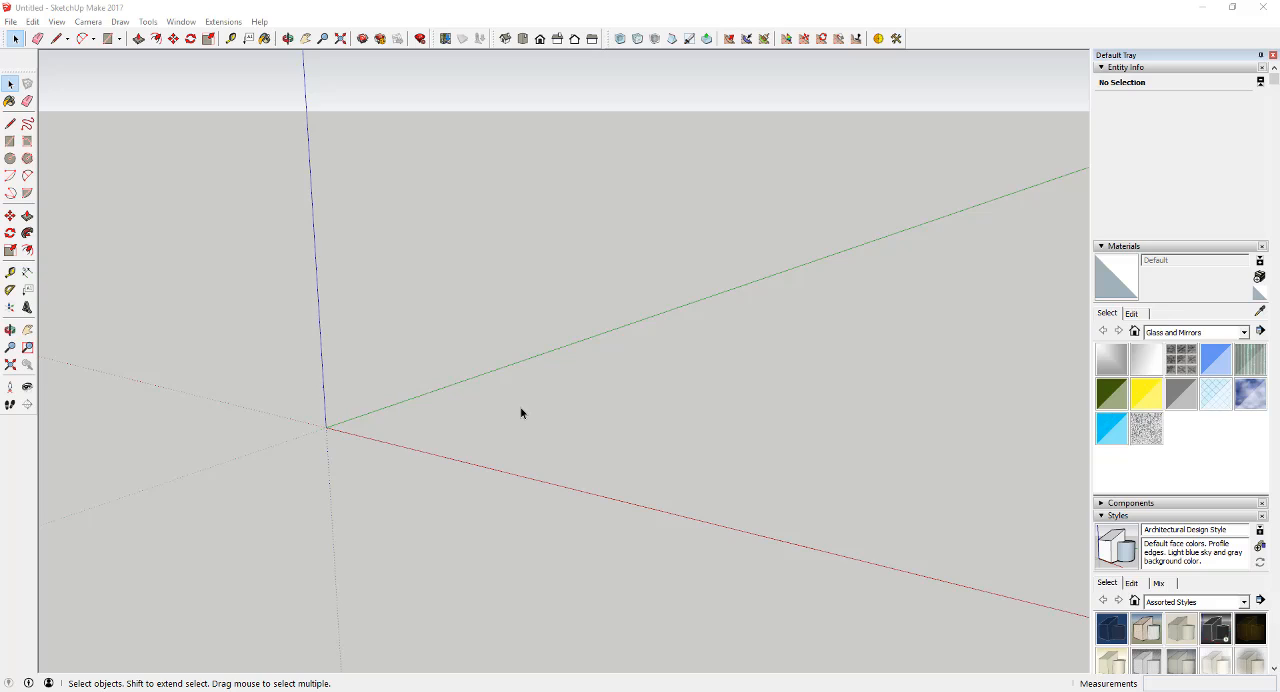
Orbit the empty scene before bringing up the Joint PushPull toolbar.
{"action": "middle_click_drag", "start_coordinate": [520, 412], "coordinate": [502, 426]}
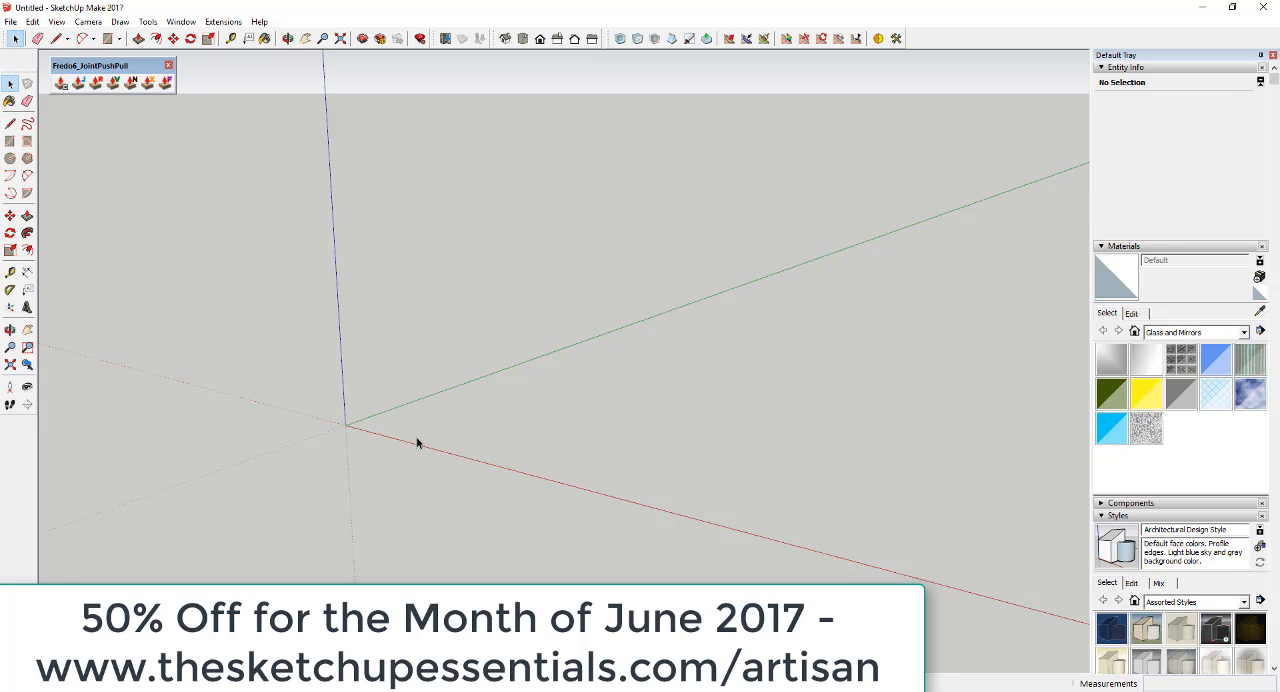
Draw a flat rectangle starting at the origin and orbit to view it larger.
{"action": "key", "text": "r"}
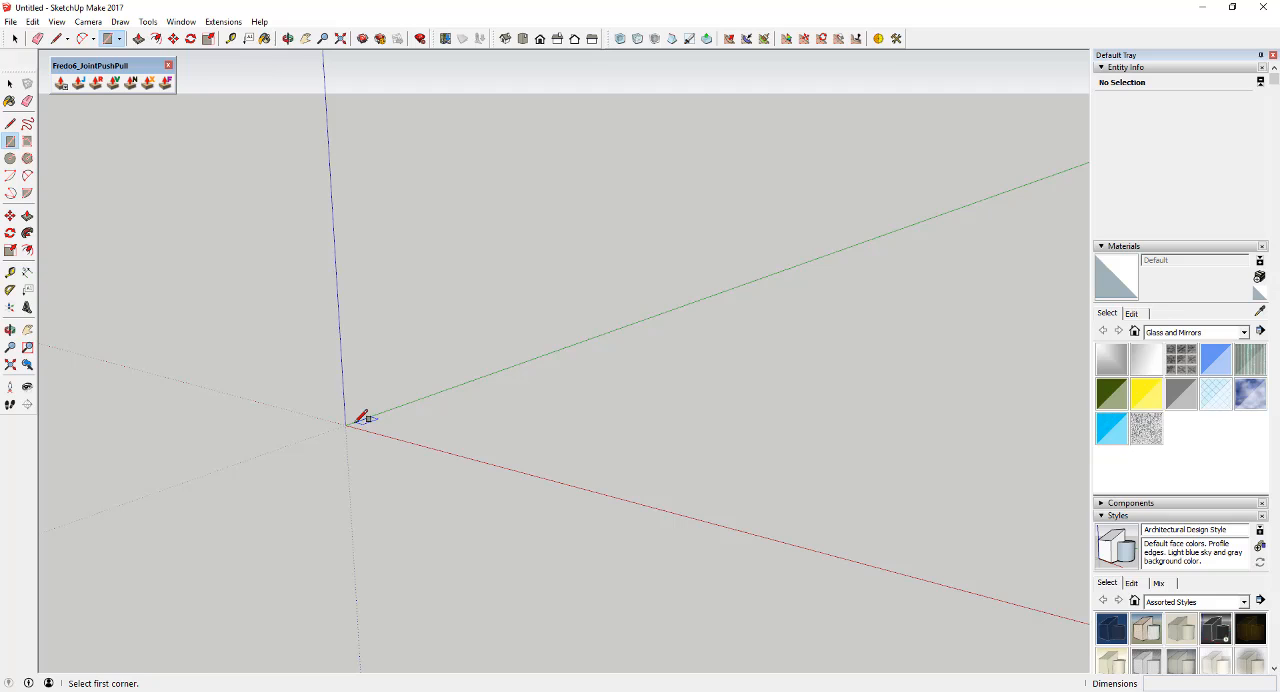
{"action": "left_click", "coordinate": [345, 425]}
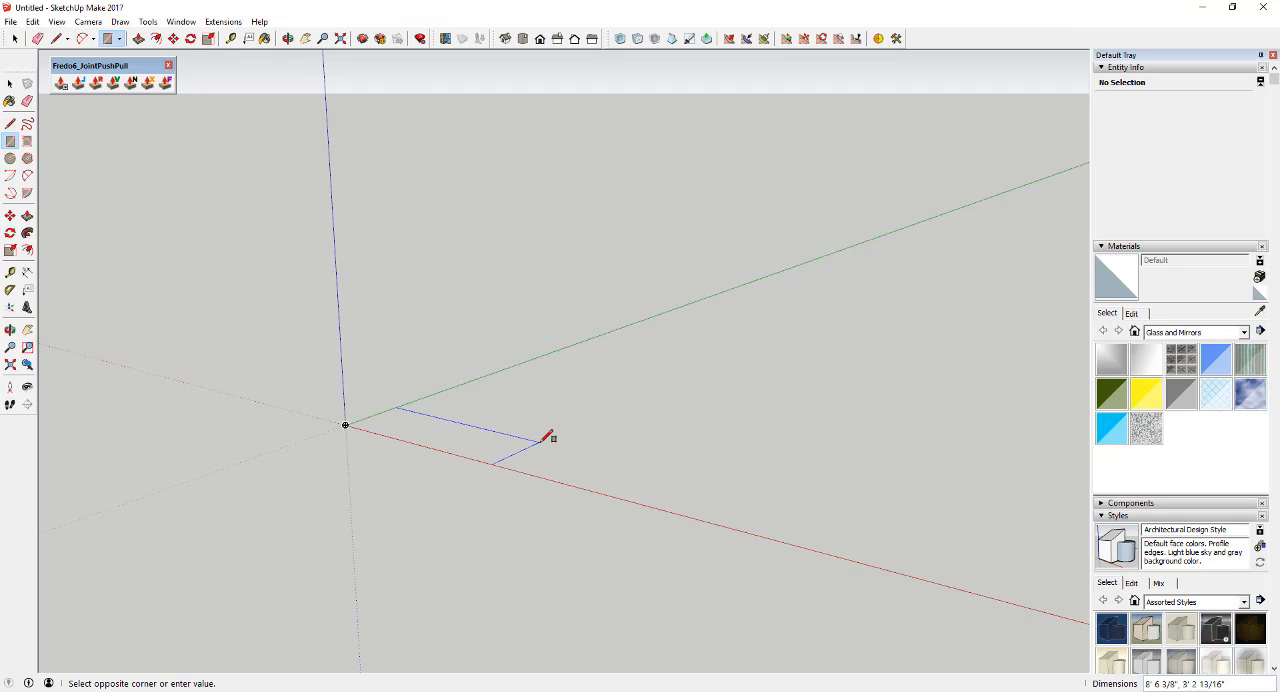
{"action": "left_click", "coordinate": [541, 444]}
{"action": "key", "text": "o"}
{"action": "left_click_drag", "start_coordinate": [541, 447], "coordinate": [366, 491]}
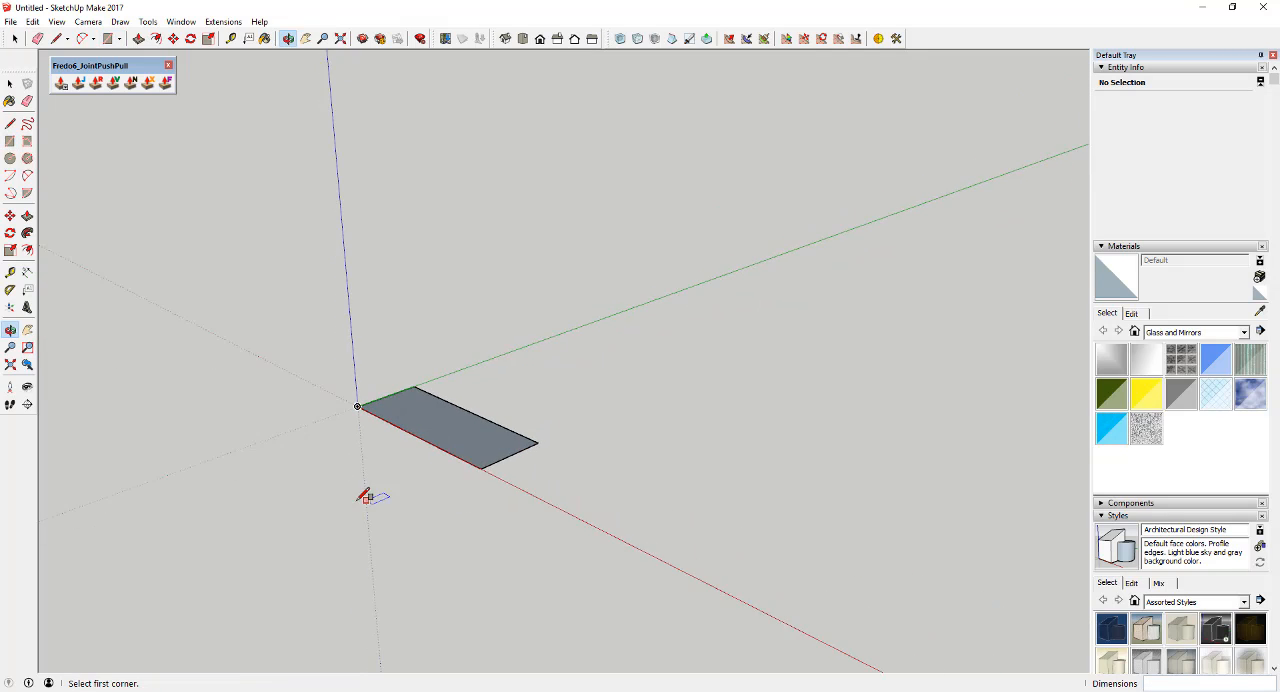
{"action": "scroll", "coordinate": [500, 449], "scroll_direction": "up", "scroll_amount": 2}
{"action": "left_click_drag", "start_coordinate": [500, 449], "coordinate": [420, 437]}
{"action": "key", "text": "space"}
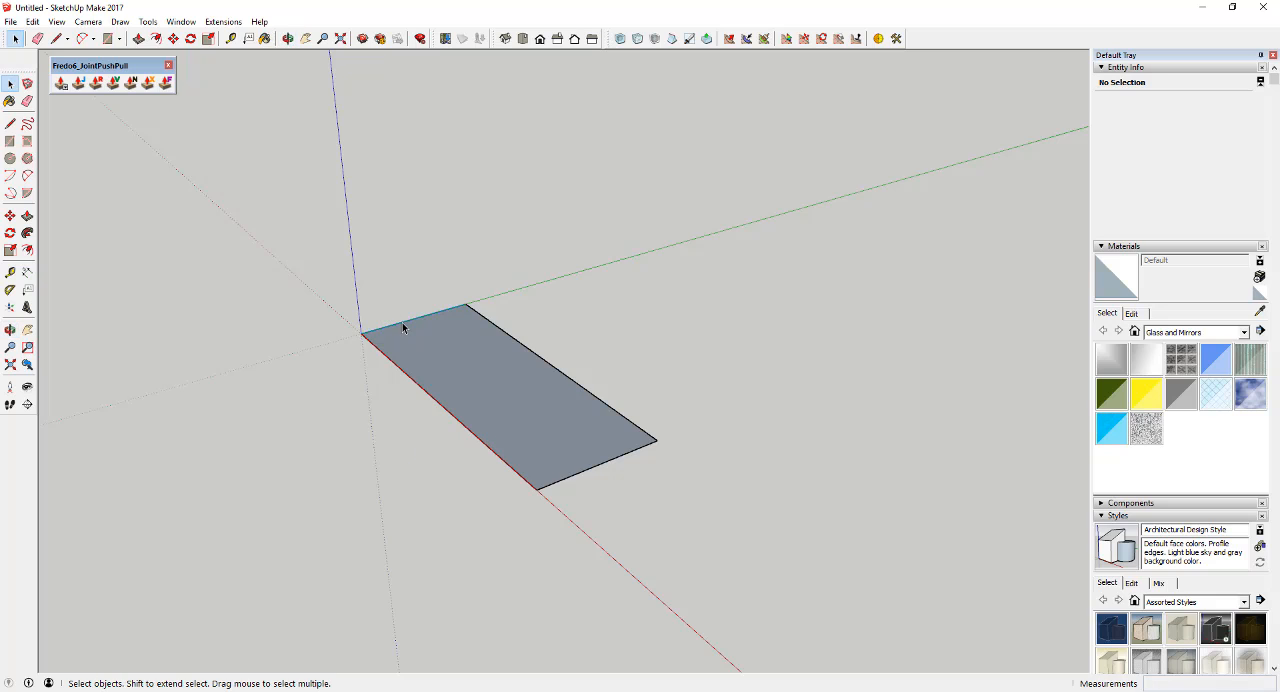
Copy the rectangle's top edge partway down the face to split it into two sections.
{"action": "left_click", "coordinate": [402, 322]}
{"action": "key", "text": "m"}
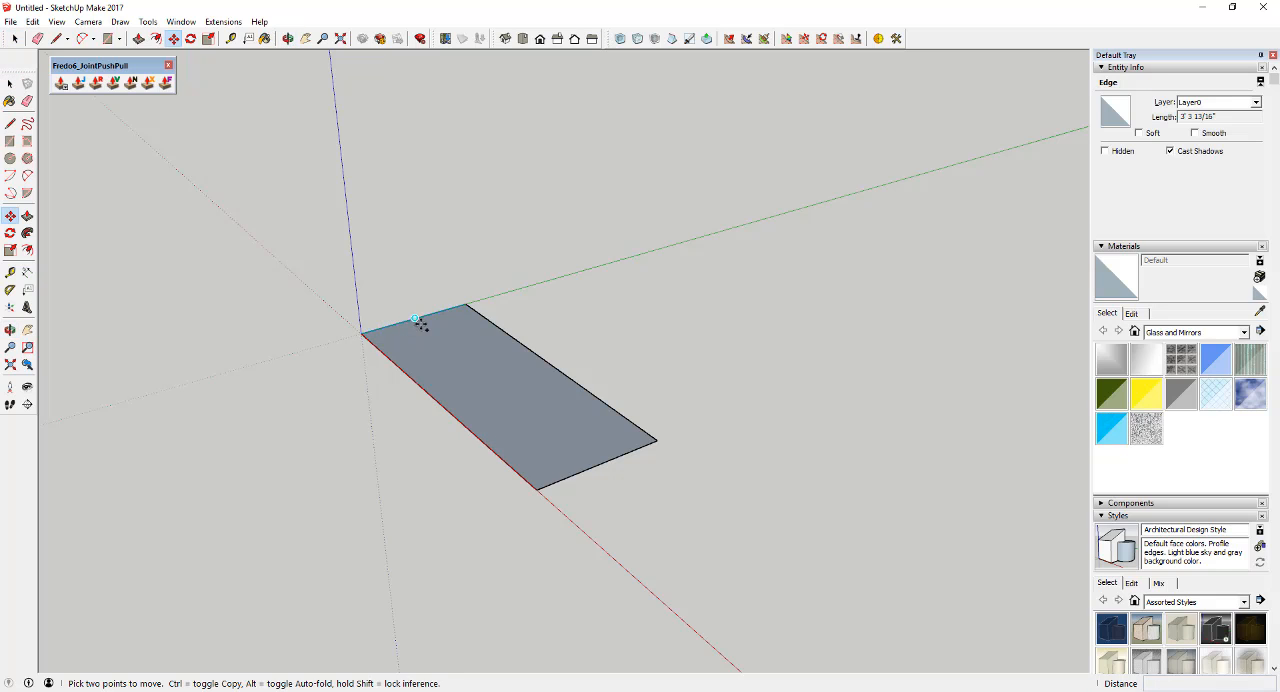
{"action": "left_click", "coordinate": [417, 320]}
{"action": "key", "text": "ctrl"}
{"action": "left_click", "coordinate": [466, 358]}
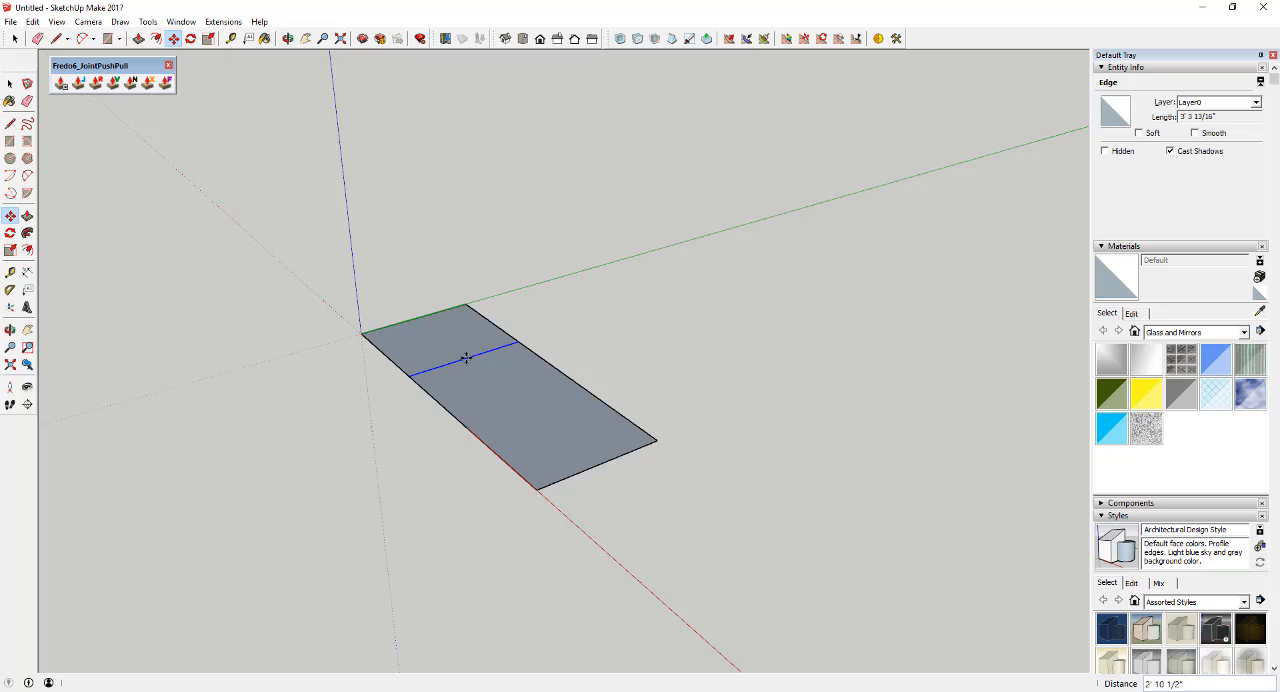
{"action": "key", "text": "space"}
{"action": "middle_click_drag", "start_coordinate": [466, 358], "coordinate": [351, 323]}
{"action": "left_click_drag", "start_coordinate": [272, 285], "coordinate": [383, 337]}
{"action": "middle_click_drag", "start_coordinate": [383, 337], "coordinate": [404, 389]}
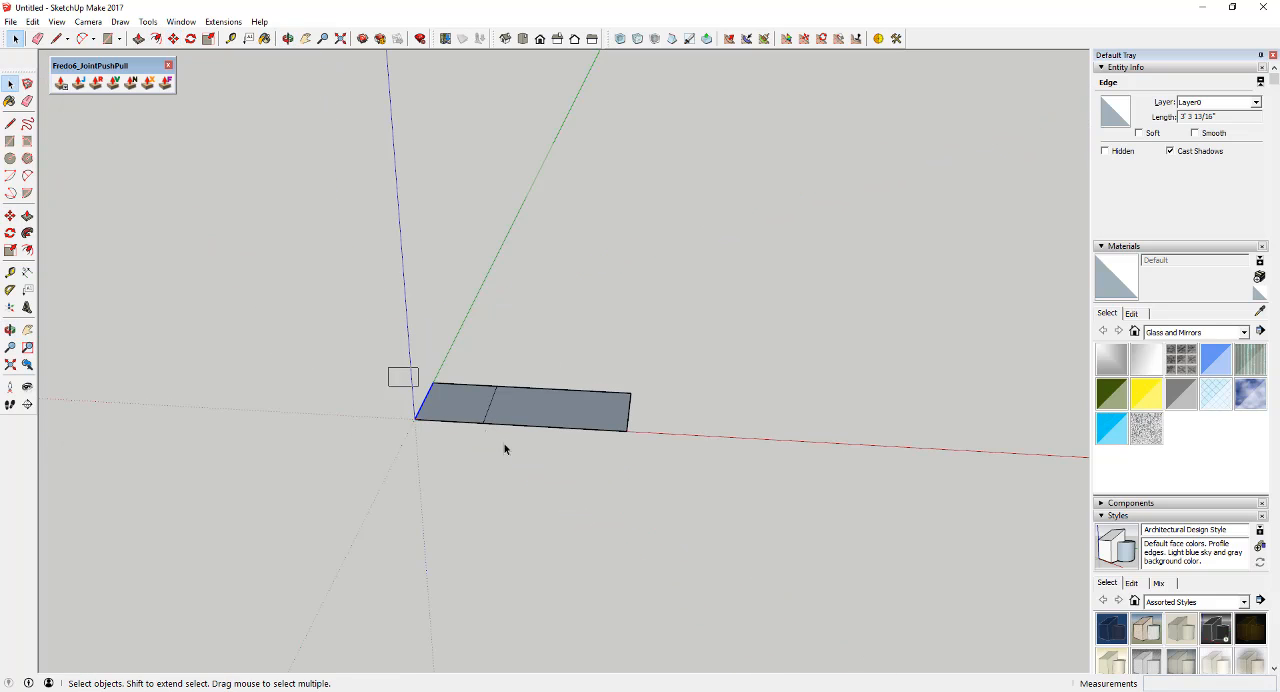
Shrink the left section toward its far corner and move its corner to taper it.
{"action": "double_click", "coordinate": [455, 402]}
{"action": "key", "text": "s"}
{"action": "left_click_drag", "start_coordinate": [420, 417], "coordinate": [447, 423]}
{"action": "key", "text": "space"}
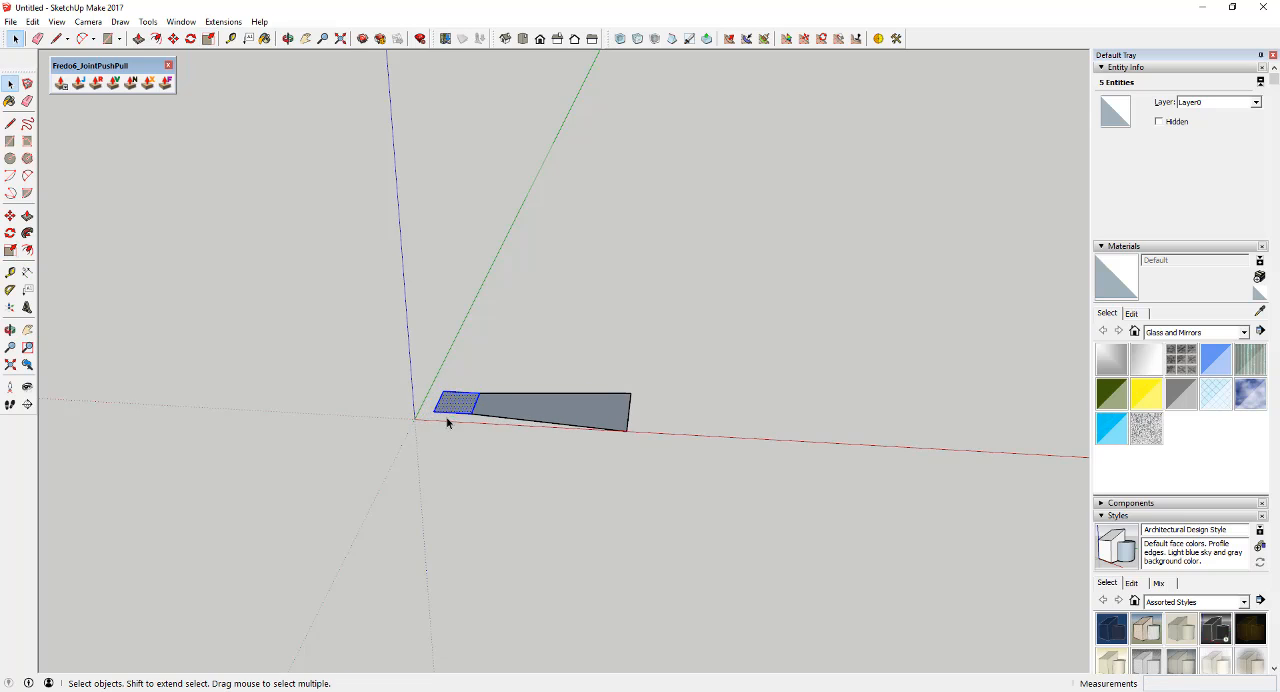
{"action": "scroll", "coordinate": [450, 410], "scroll_direction": "up", "scroll_amount": 2}
{"action": "left_click", "coordinate": [424, 420]}
{"action": "key", "text": "m"}
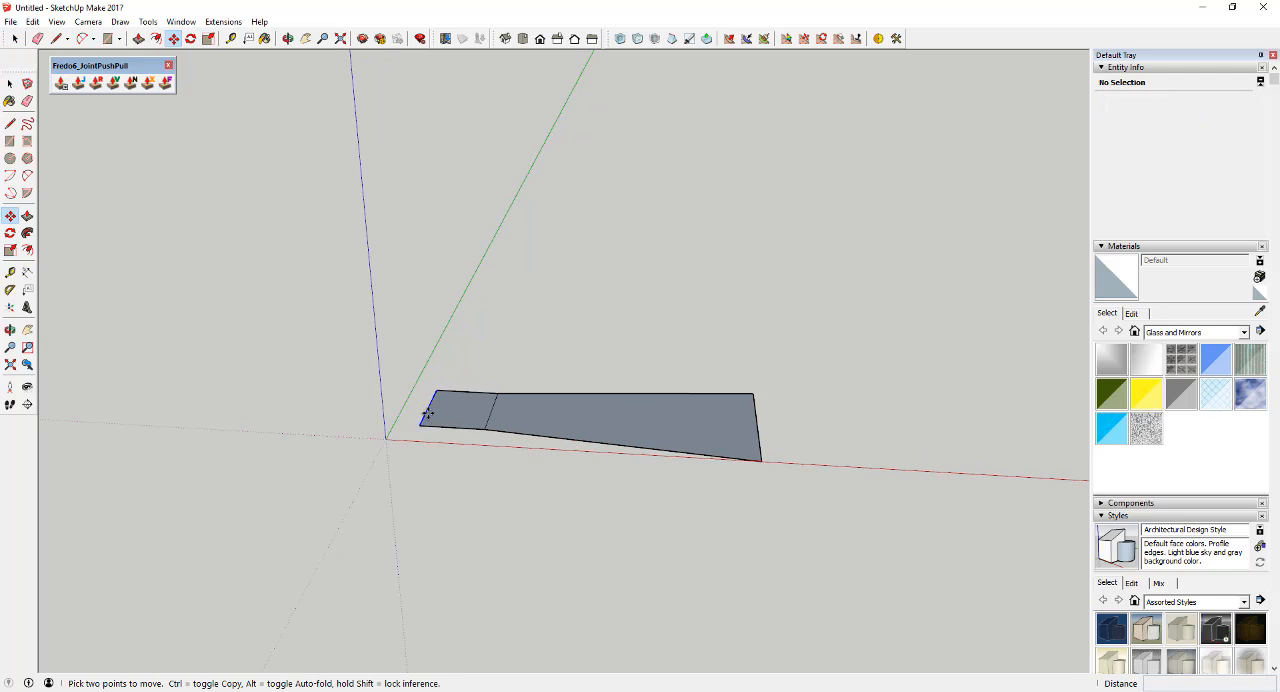
{"action": "left_click", "coordinate": [424, 420]}
{"action": "left_click", "coordinate": [370, 410]}
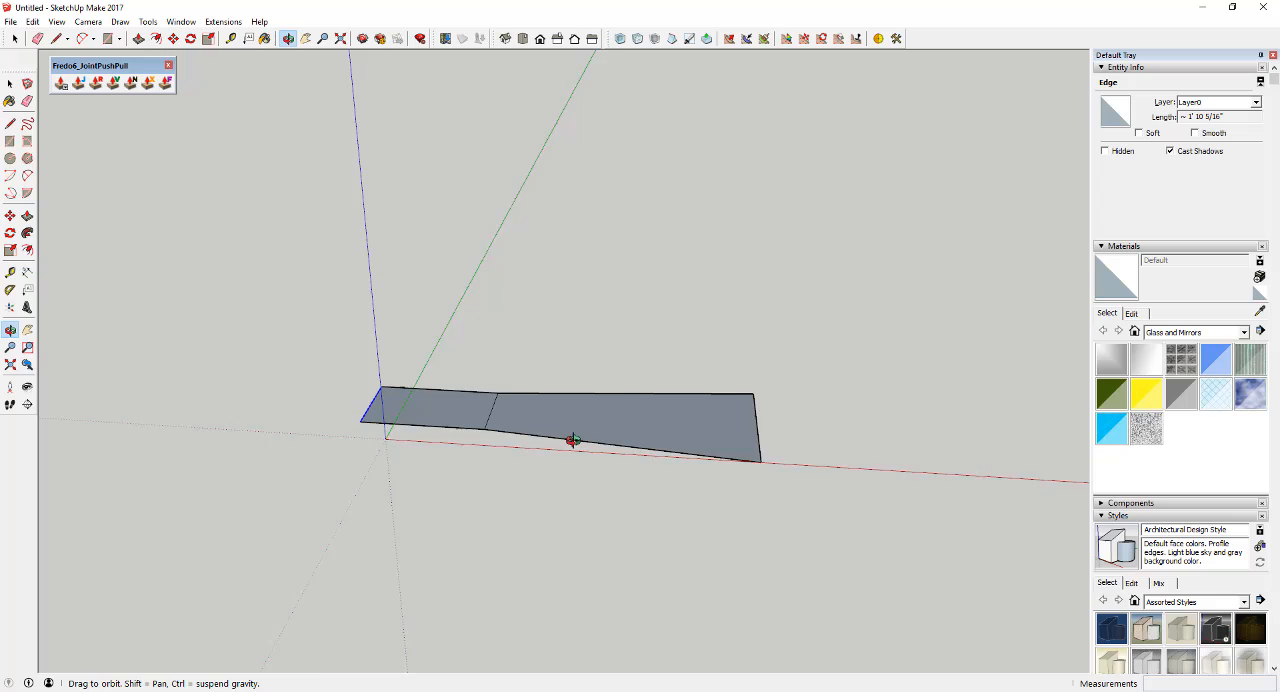
{"action": "mouse_move", "coordinate": [571, 437]}
{"action": "middle_mouse_down"}
{"action": "mouse_move", "coordinate": [514, 423]}
{"action": "mouse_move", "coordinate": [520, 395]}
{"action": "middle_mouse_up"}
{"action": "key", "text": "space"}
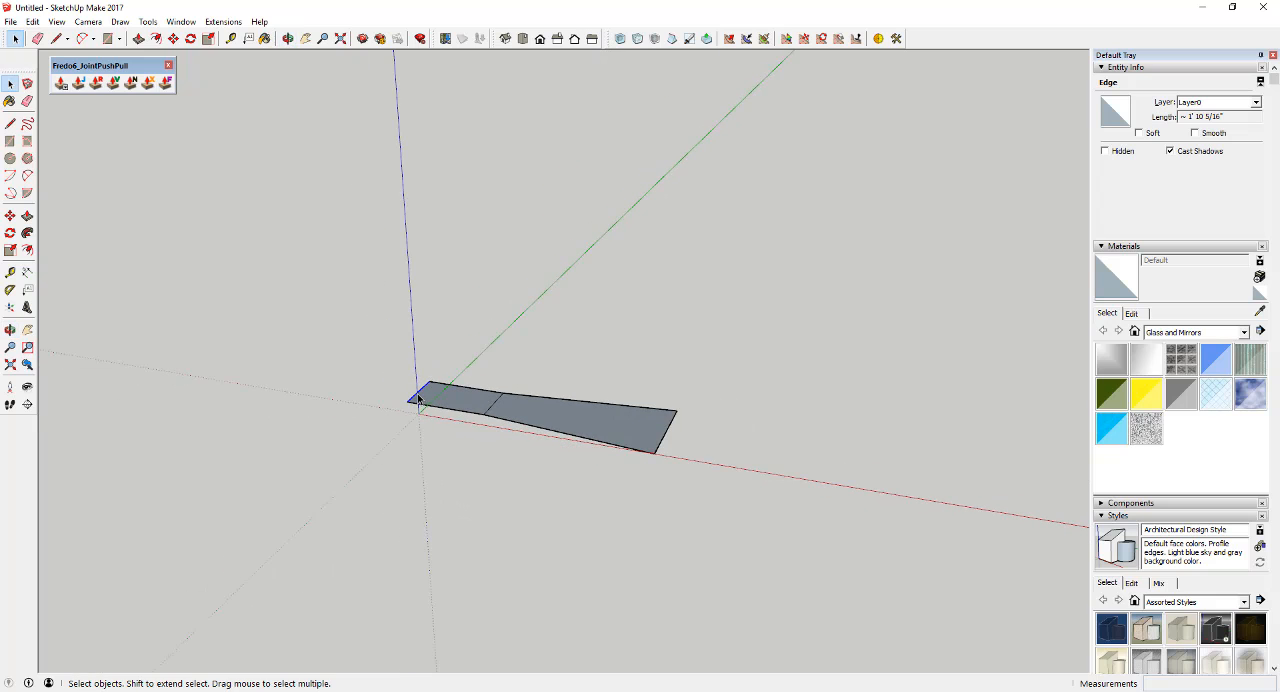
Scale the small end face smaller still, then clear the selection.
{"action": "key", "text": "s"}
{"action": "double_click", "coordinate": [440, 398]}
{"action": "left_click", "coordinate": [417, 401]}
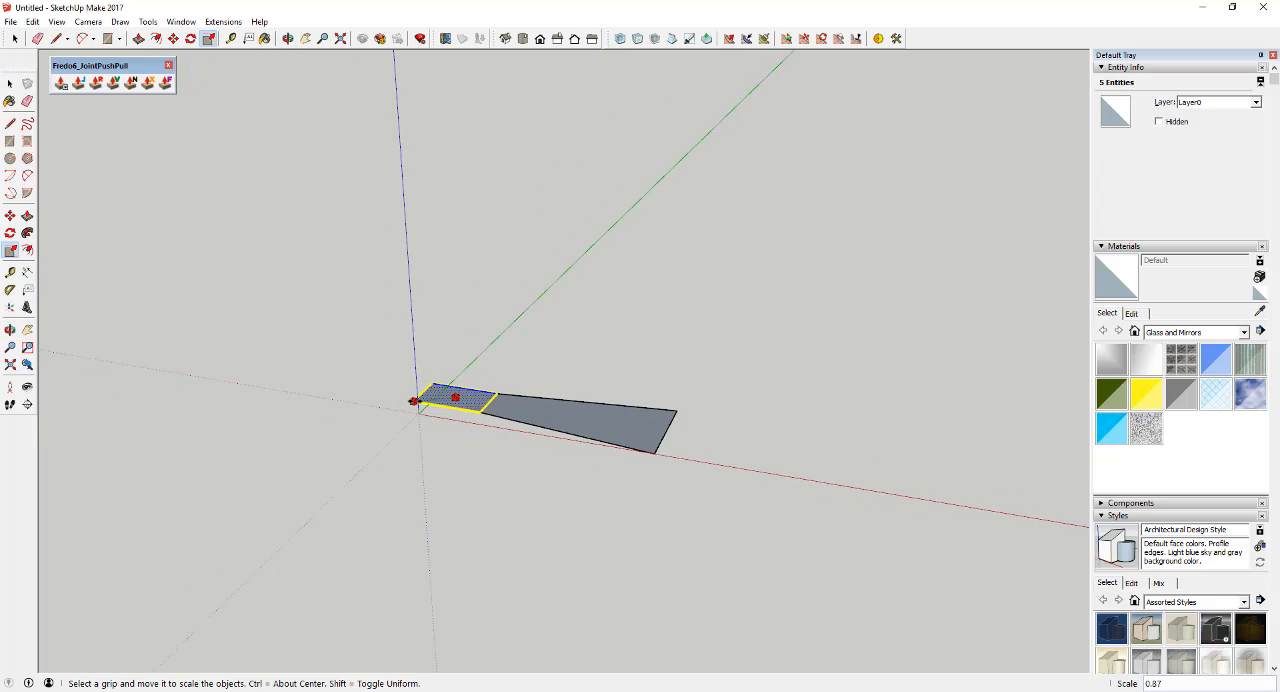
{"action": "left_click", "coordinate": [408, 400]}
{"action": "key", "text": "space"}
{"action": "left_click", "coordinate": [449, 443]}
{"action": "middle_click_drag", "start_coordinate": [449, 443], "coordinate": [677, 416]}
Draw line edges along the red axis from the wide end's corner to close a third face.
{"action": "key", "text": "r"}
{"action": "left_click", "coordinate": [658, 406]}
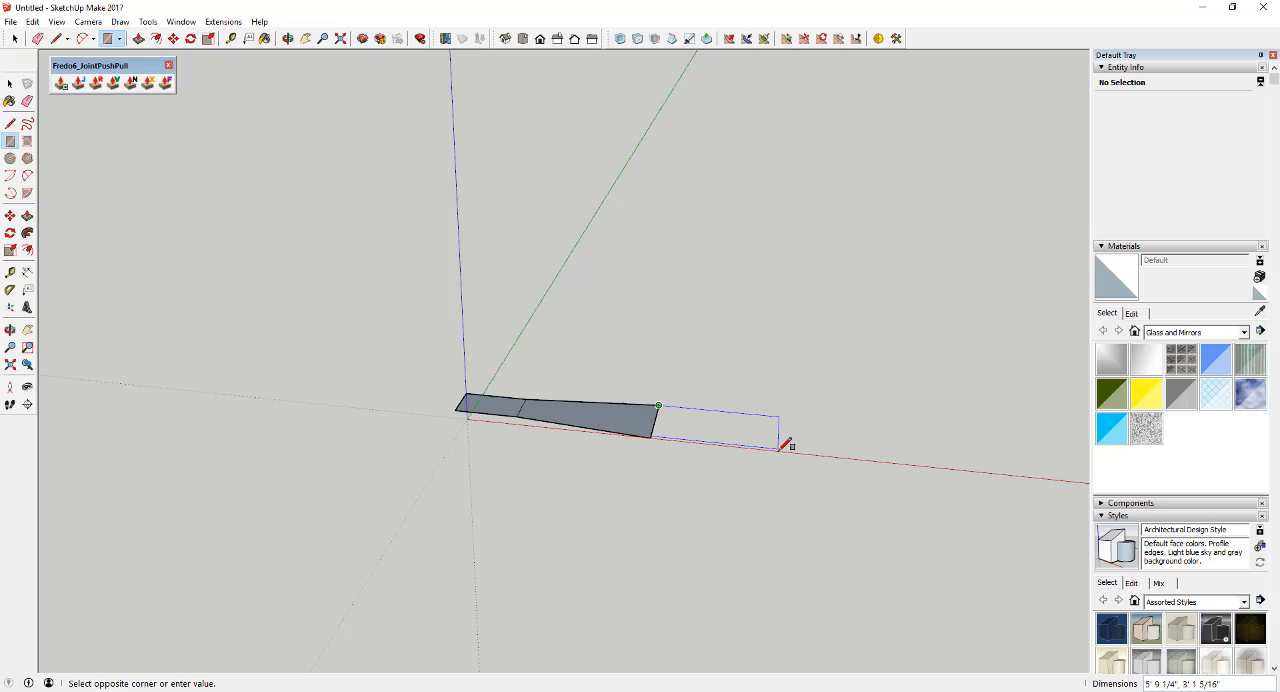
{"action": "key", "text": "space"}
{"action": "key", "text": "l"}
{"action": "left_click", "coordinate": [653, 437]}
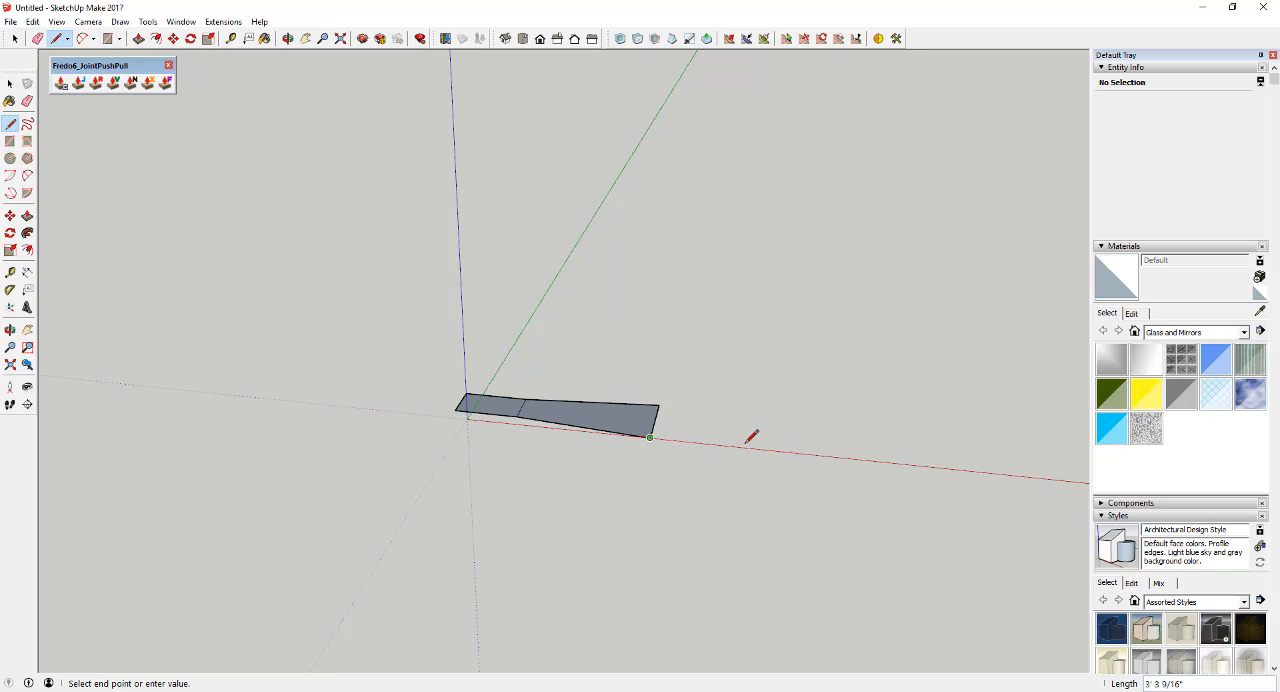
{"action": "left_click", "coordinate": [753, 447]}
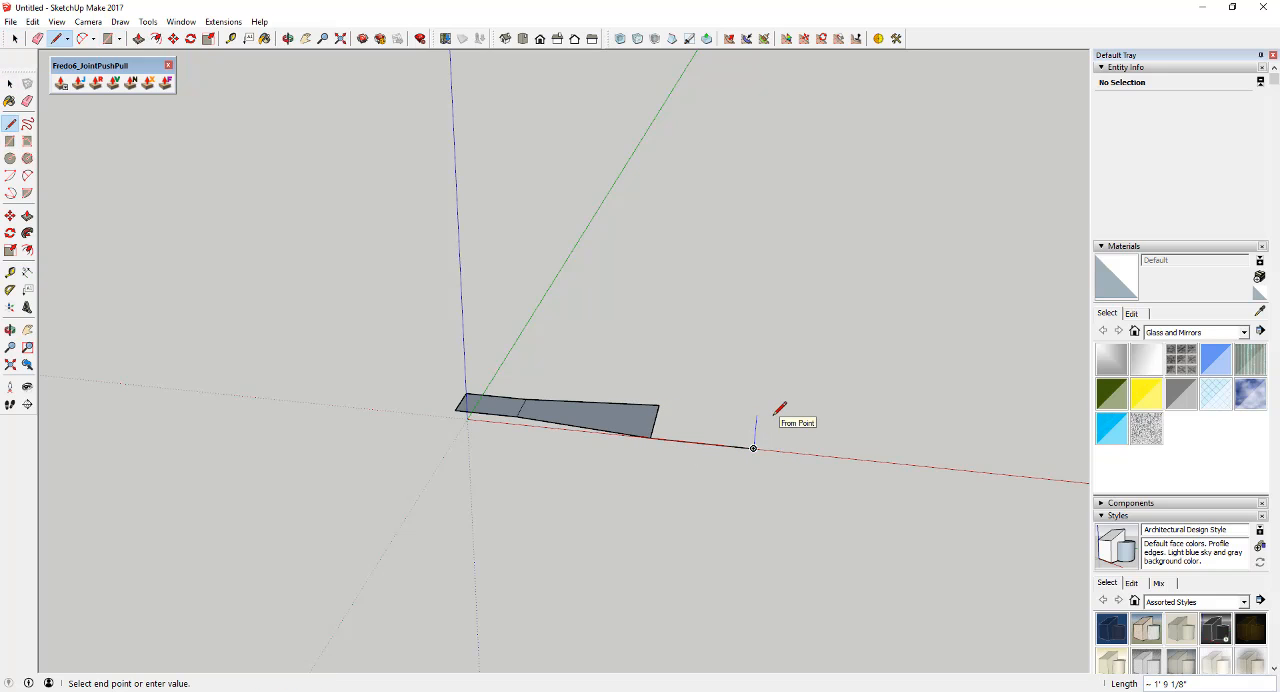
{"action": "middle_click_drag", "start_coordinate": [755, 403], "coordinate": [586, 400]}
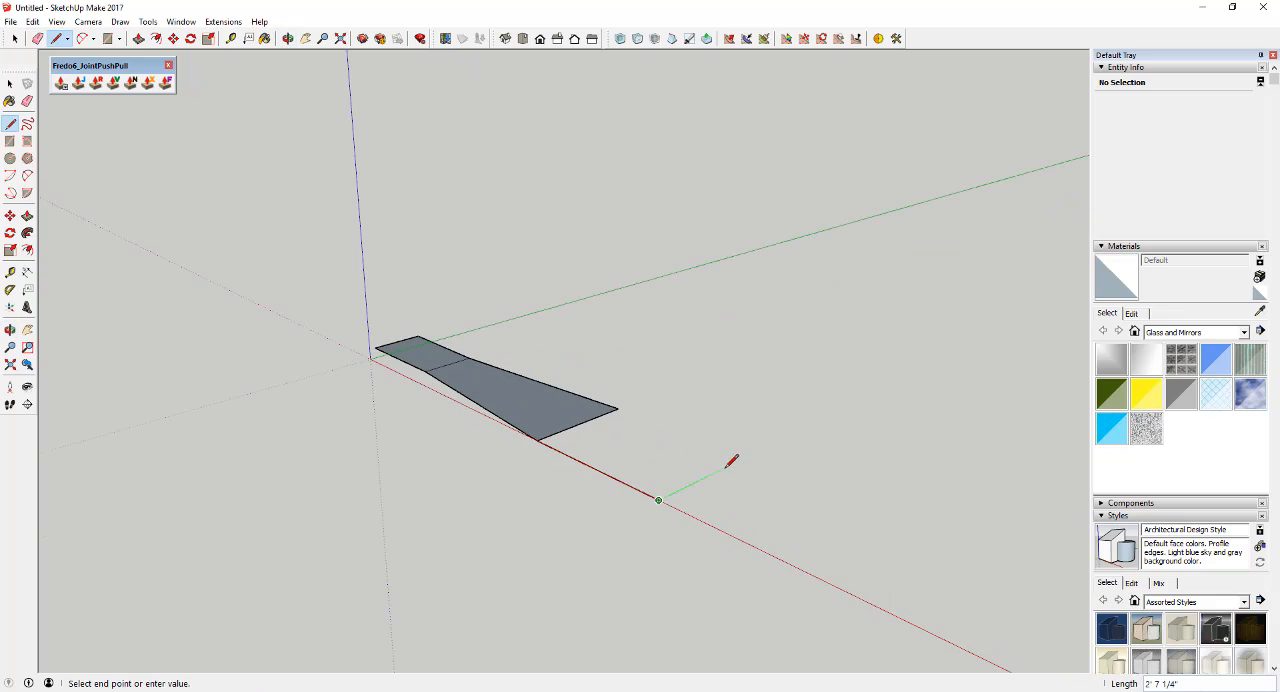
{"action": "left_click", "coordinate": [624, 415]}
{"action": "key", "text": "space"}
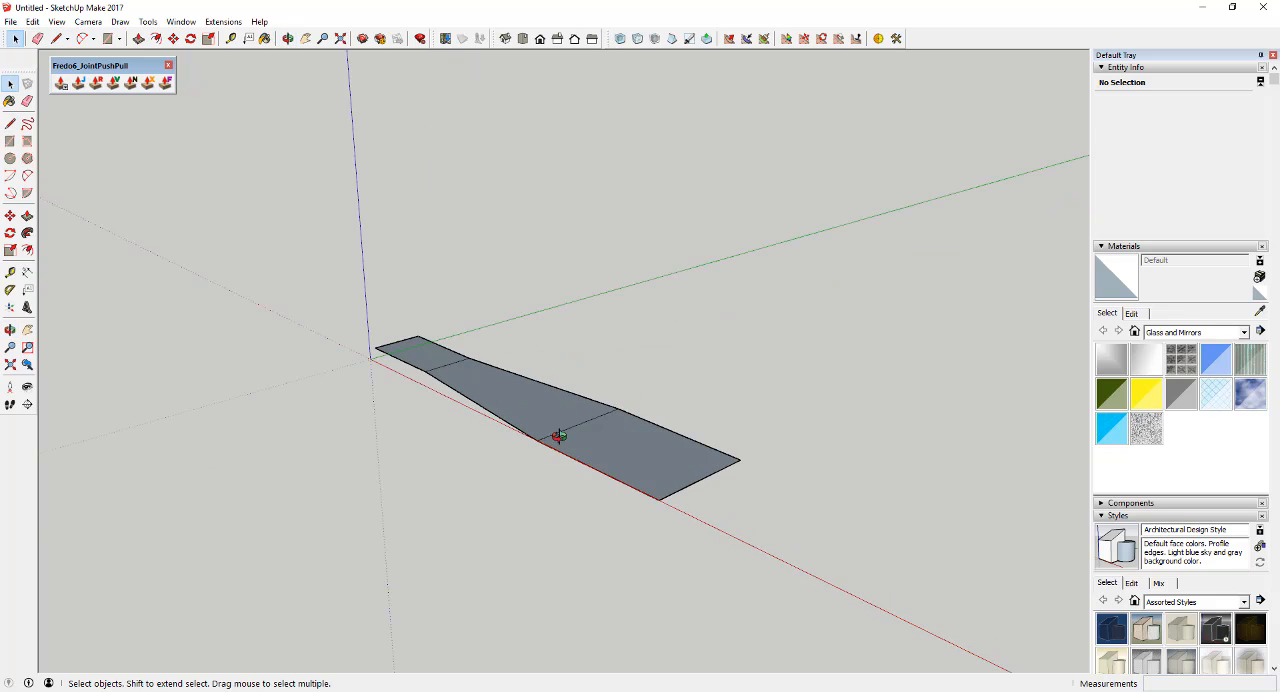
Window-select the two left faces with their edges.
{"action": "middle_click_drag", "start_coordinate": [557, 434], "coordinate": [483, 412]}
{"action": "left_click_drag", "start_coordinate": [290, 318], "coordinate": [674, 496]}
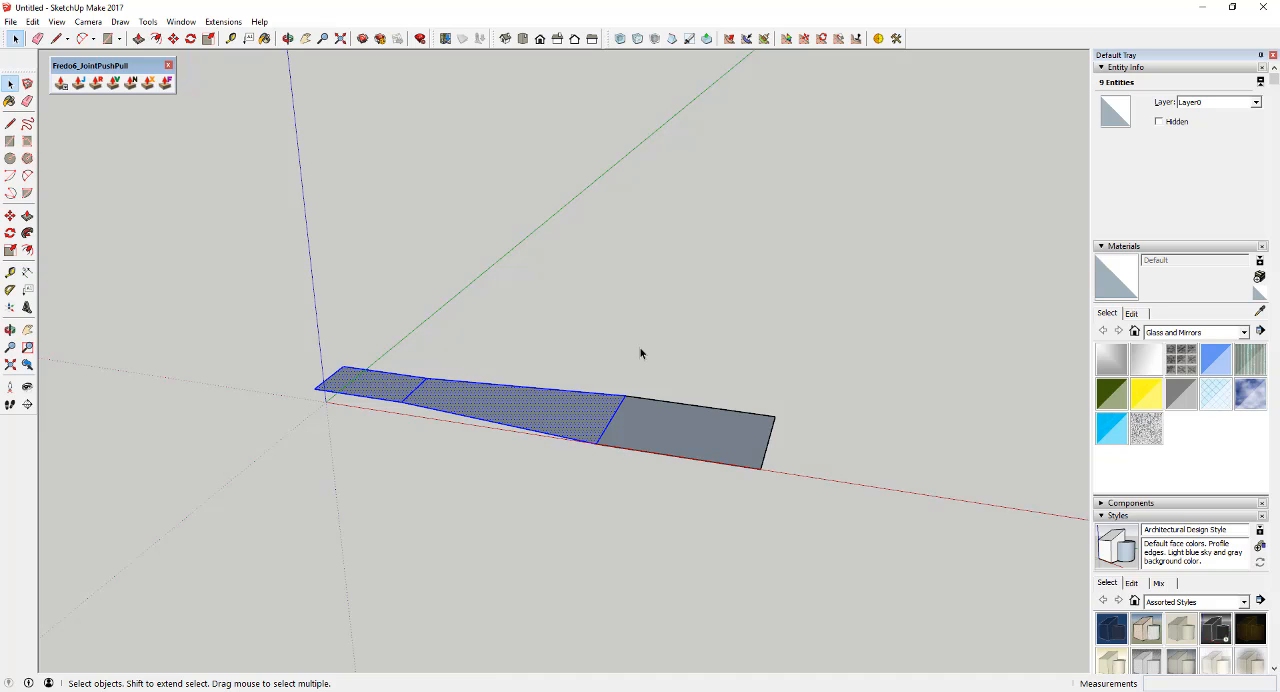
{"action": "scroll", "coordinate": [663, 404], "scroll_direction": "down", "scroll_amount": 2}
{"action": "scroll", "coordinate": [729, 414], "scroll_direction": "down", "scroll_amount": 2}
{"action": "scroll", "coordinate": [700, 430], "scroll_direction": "up", "scroll_amount": 3}
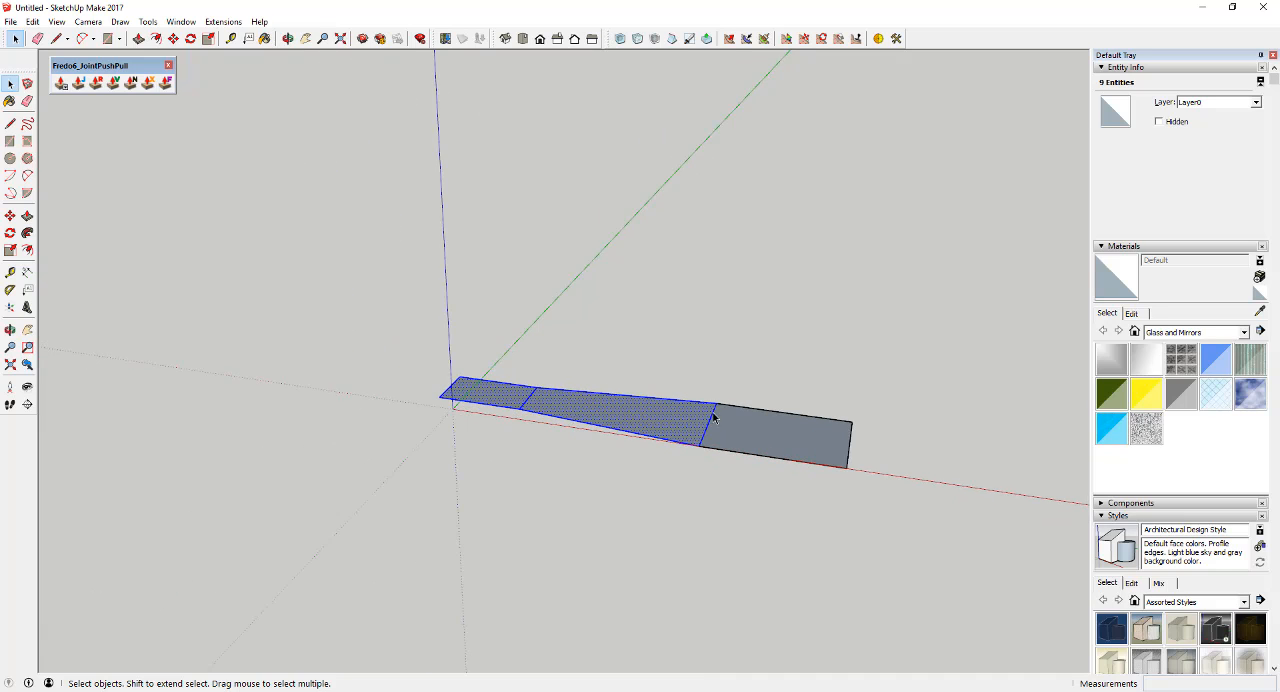
{"action": "scroll", "coordinate": [702, 436], "scroll_direction": "up", "scroll_amount": 2}
Rotate the two selected sections upward about the hinge edge.
{"action": "key", "text": "q"}
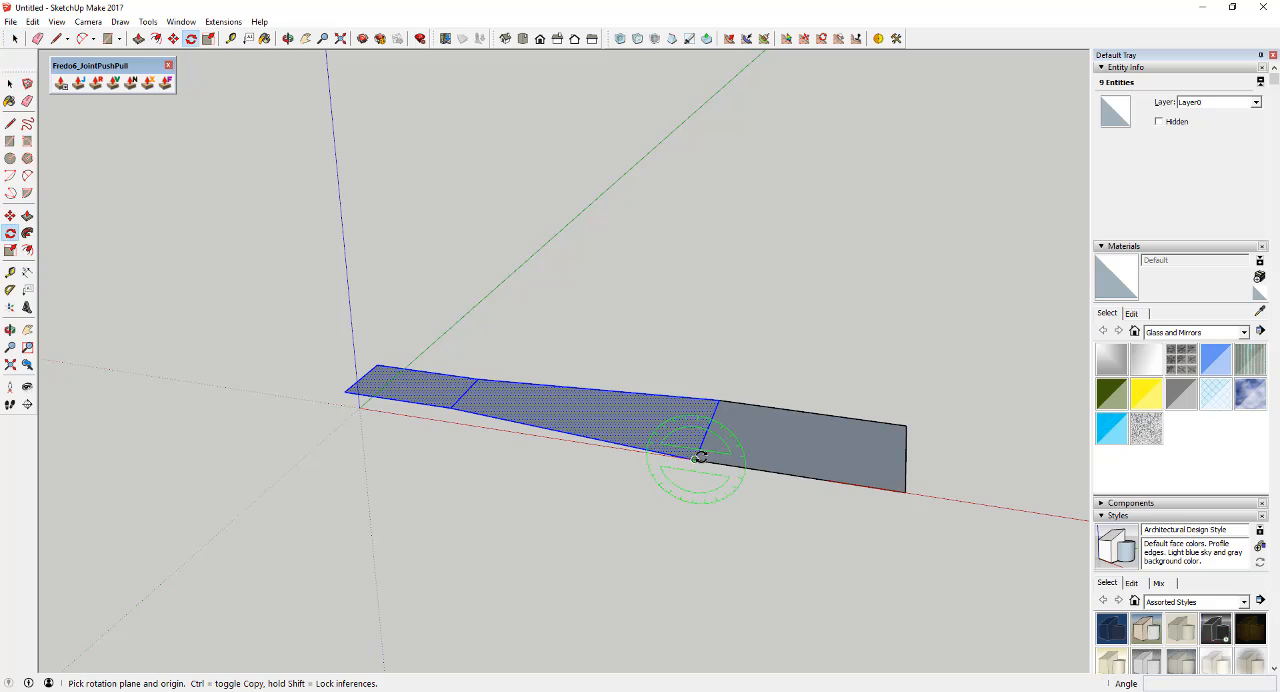
{"action": "left_click", "coordinate": [698, 458]}
{"action": "left_click", "coordinate": [629, 449]}
{"action": "type", "text": "1"}
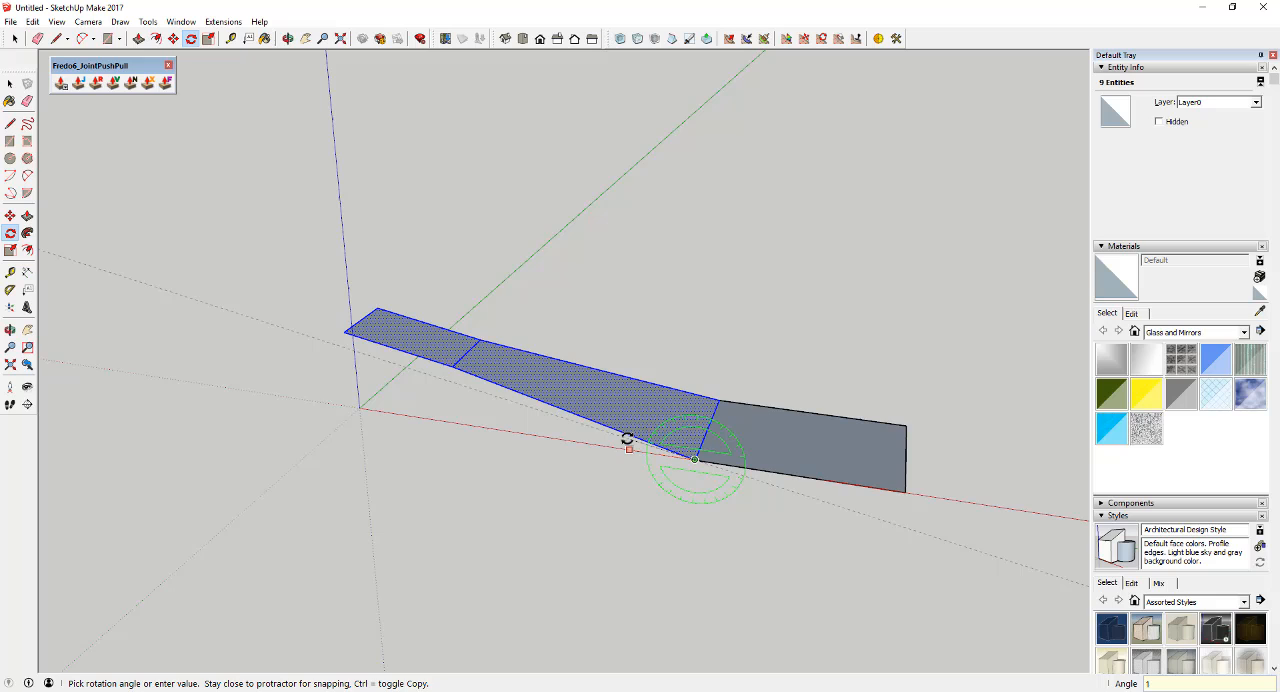
{"action": "key", "text": "Return"}
{"action": "key", "text": "space"}
Select only the small end face and rotate it further upward about its corner.
{"action": "left_click_drag", "start_coordinate": [314, 263], "coordinate": [522, 399]}
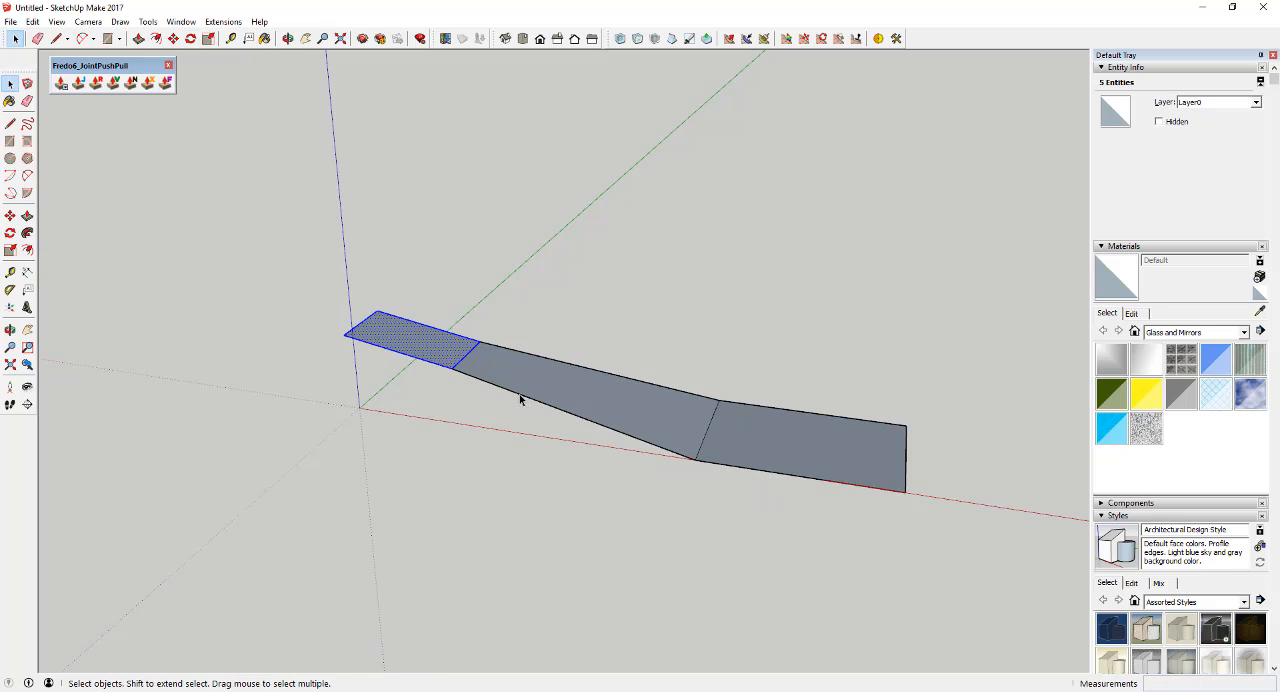
{"action": "key", "text": "m"}
{"action": "key", "text": "q"}
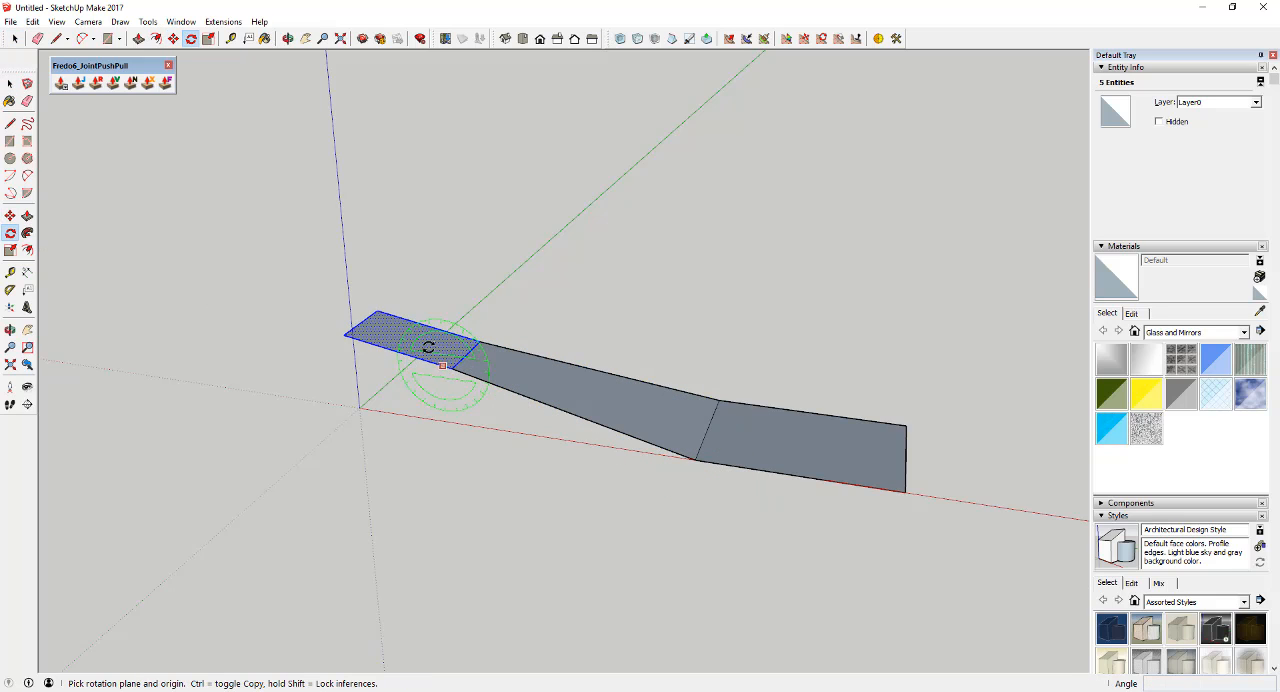
{"action": "left_click", "coordinate": [452, 368]}
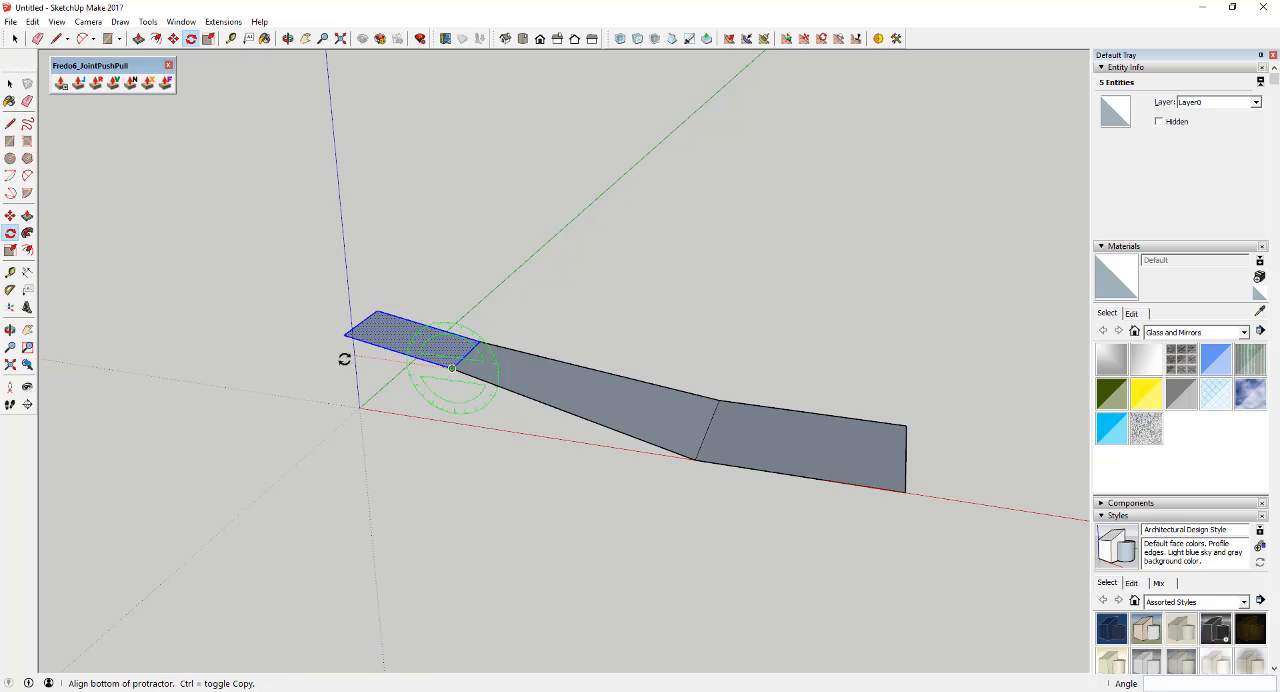
{"action": "left_click", "coordinate": [344, 359]}
{"action": "left_click", "coordinate": [342, 325]}
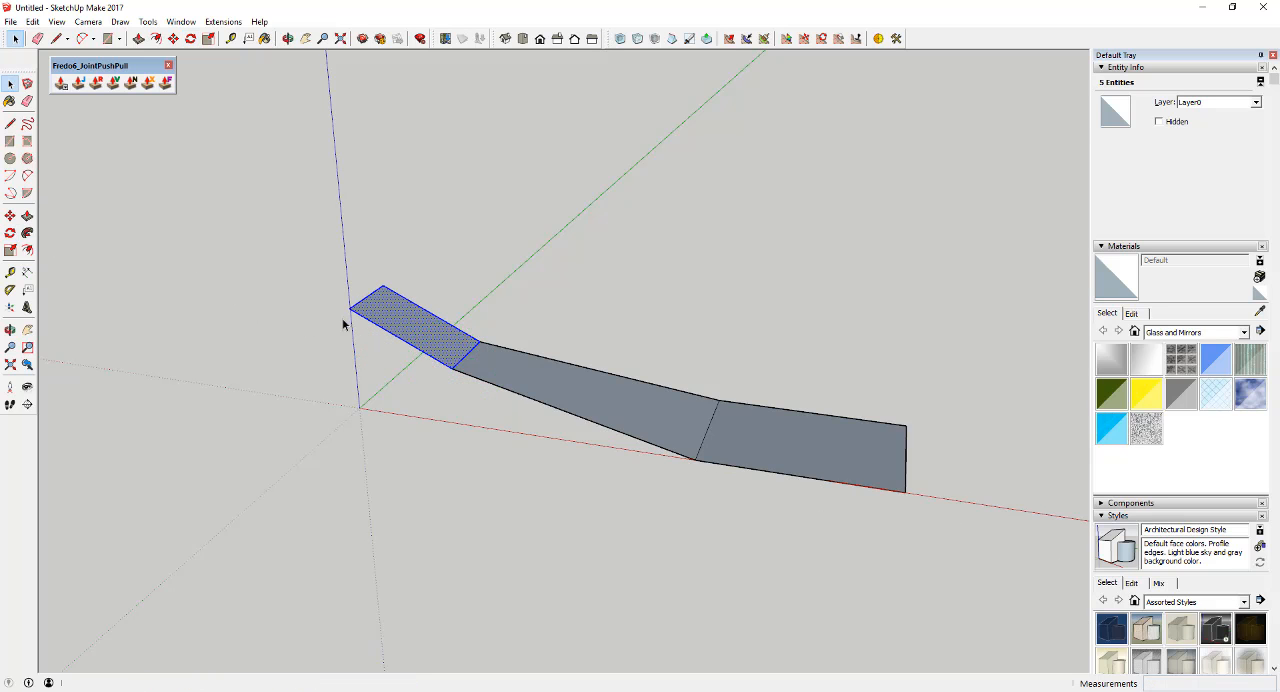
{"action": "mouse_move", "coordinate": [346, 320]}
{"action": "middle_mouse_down"}
{"action": "mouse_move", "coordinate": [580, 277]}
{"action": "mouse_move", "coordinate": [480, 166]}
{"action": "mouse_move", "coordinate": [257, 276]}
{"action": "mouse_move", "coordinate": [600, 340]}
{"action": "middle_mouse_up"}
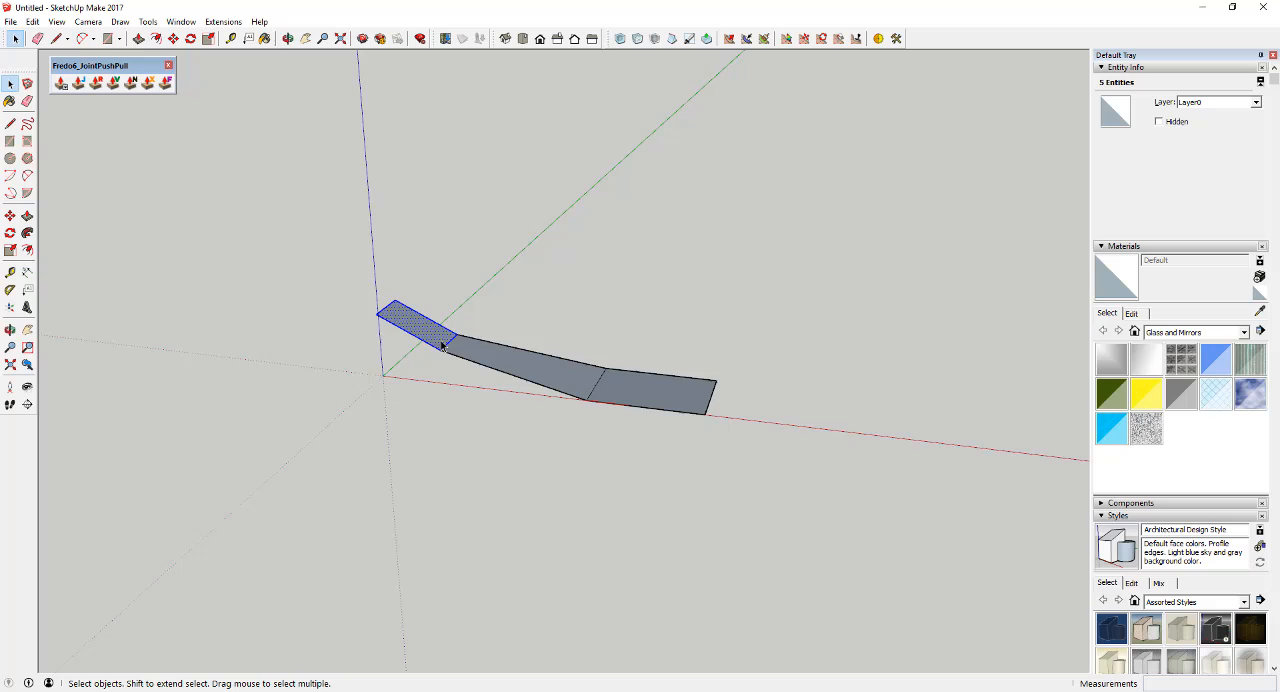
{"action": "scroll", "coordinate": [658, 357], "scroll_direction": "down", "scroll_amount": 2}
Copy the three-section ribbon to the right and mirror the copy along the red axis.
{"action": "left_click_drag", "start_coordinate": [362, 293], "coordinate": [753, 522]}
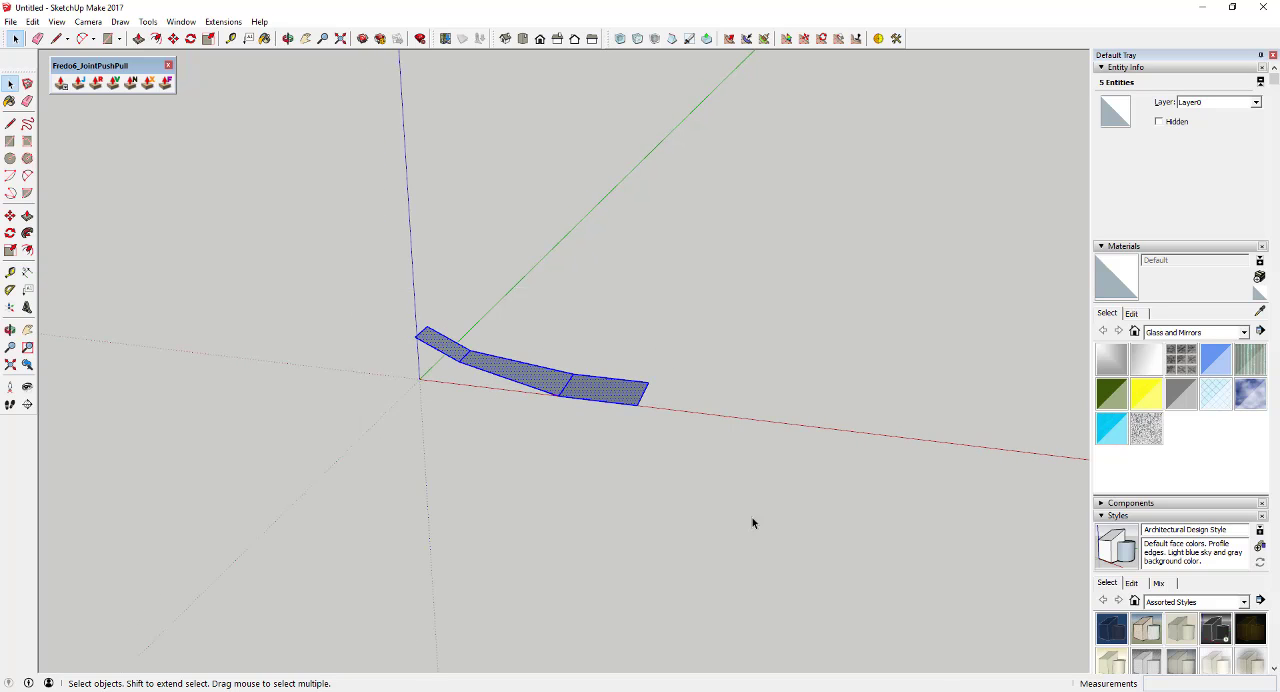
{"action": "key", "text": "m"}
{"action": "left_click", "coordinate": [645, 406]}
{"action": "key", "text": "ctrl"}
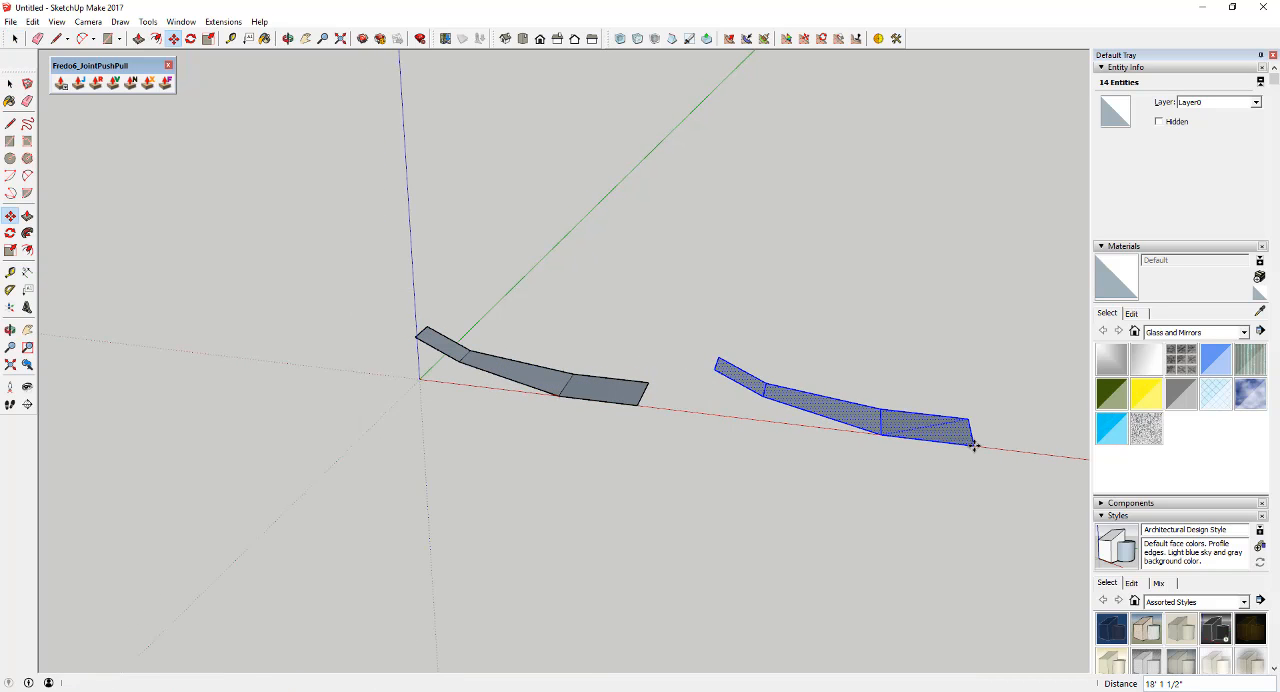
{"action": "left_click", "coordinate": [973, 445]}
{"action": "key", "text": "s"}
{"action": "left_click_drag", "start_coordinate": [975, 414], "coordinate": [712, 386]}
{"action": "key", "text": "space"}
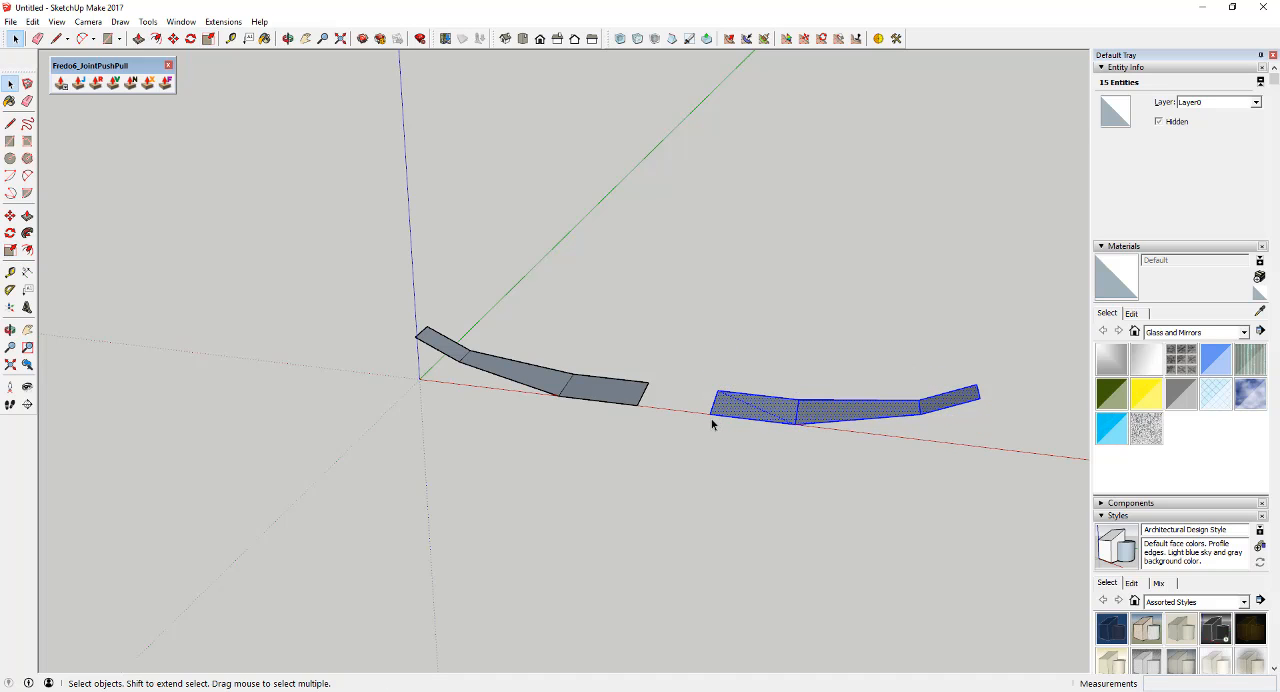
Snap the mirrored copy onto the first piece's end and select the whole joined strip.
{"action": "key", "text": "m"}
{"action": "left_click", "coordinate": [708, 416]}
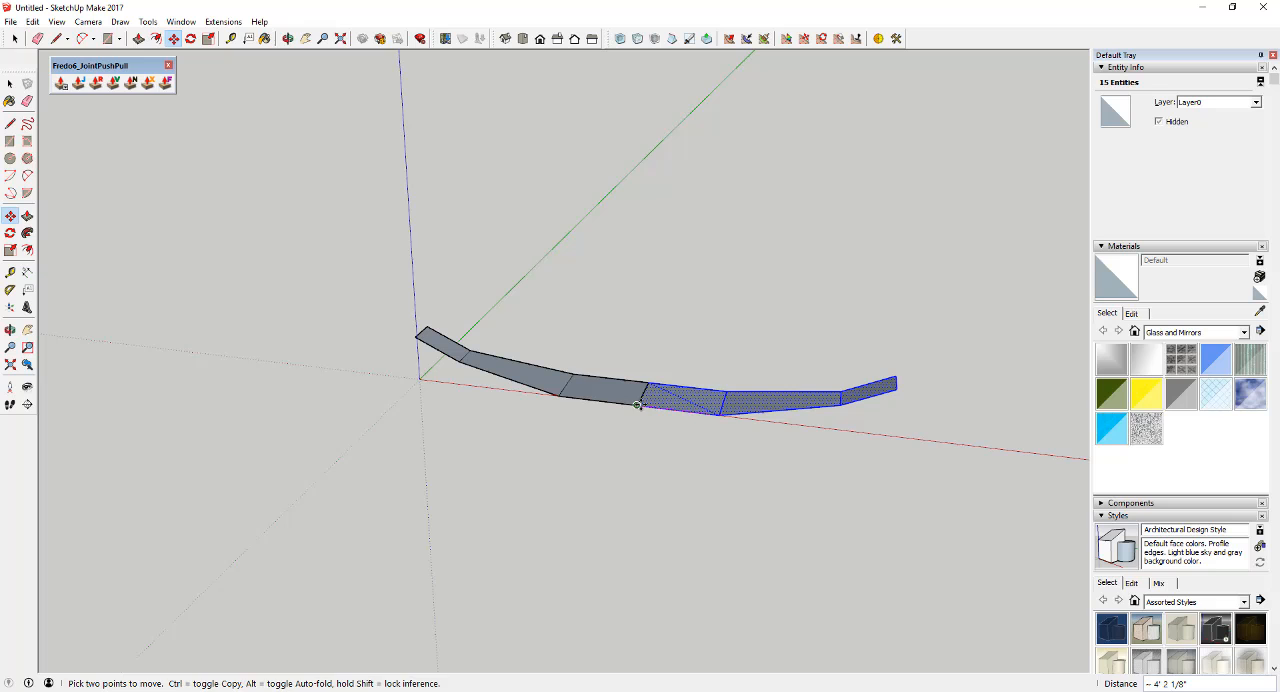
{"action": "left_click", "coordinate": [648, 405]}
{"action": "key", "text": "space"}
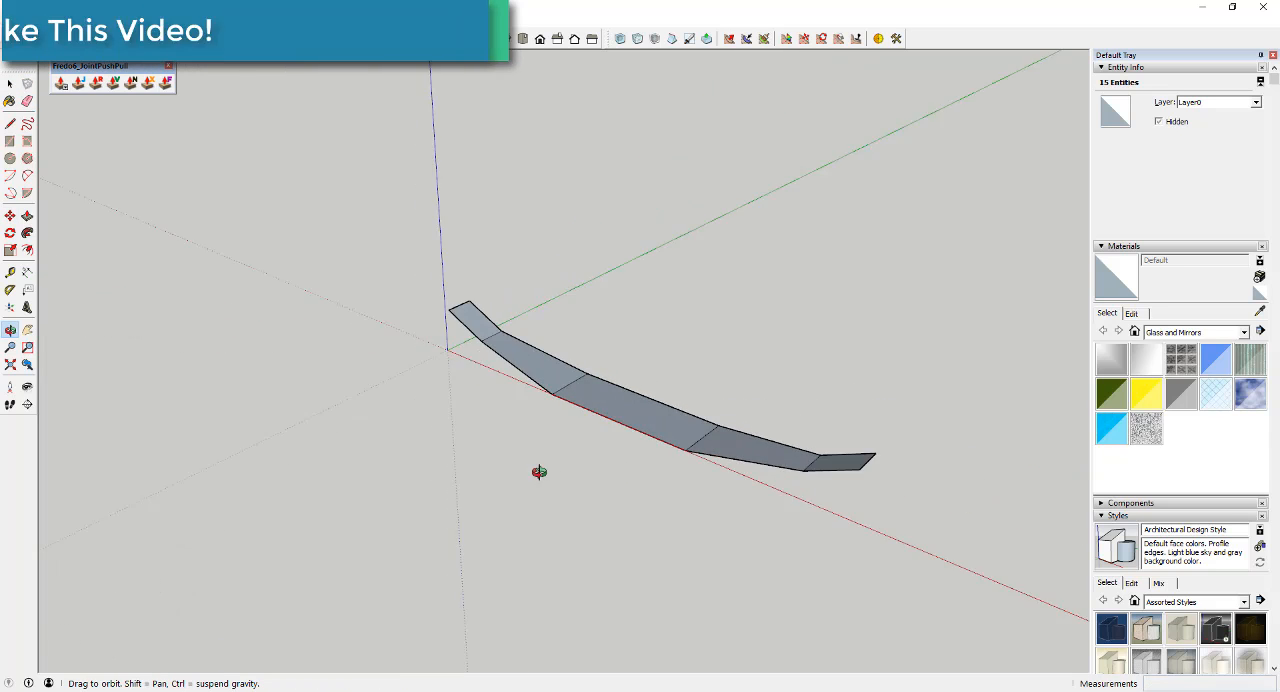
{"action": "middle_click_drag", "start_coordinate": [720, 447], "coordinate": [503, 435]}
{"action": "triple_click", "coordinate": [606, 400]}
{"action": "mouse_move", "coordinate": [606, 400]}
{"action": "middle_mouse_down"}
{"action": "mouse_move", "coordinate": [738, 445]}
{"action": "mouse_move", "coordinate": [566, 420]}
{"action": "mouse_move", "coordinate": [666, 449]}
{"action": "mouse_move", "coordinate": [526, 449]}
{"action": "middle_mouse_up"}
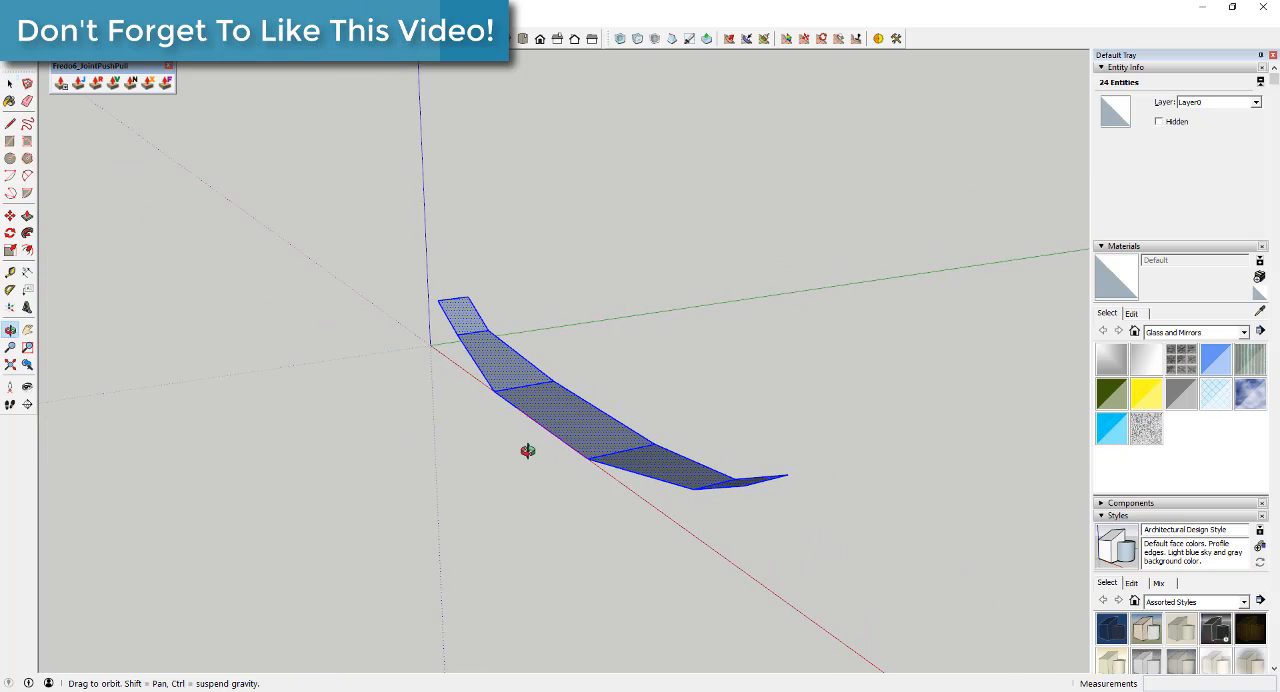
{"action": "left_click_drag", "start_coordinate": [352, 243], "coordinate": [891, 629]}
Make the selected strip a component named Wing Segment.
{"action": "right_click", "coordinate": [558, 412]}
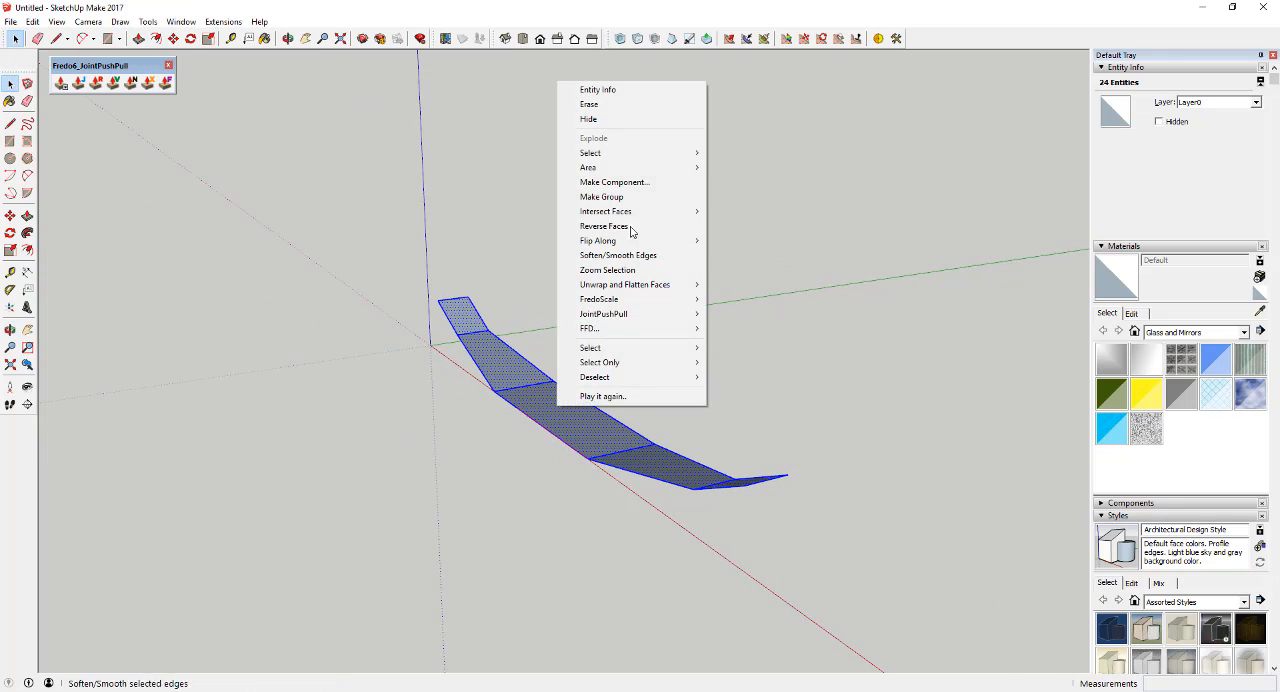
{"action": "left_click", "coordinate": [615, 183]}
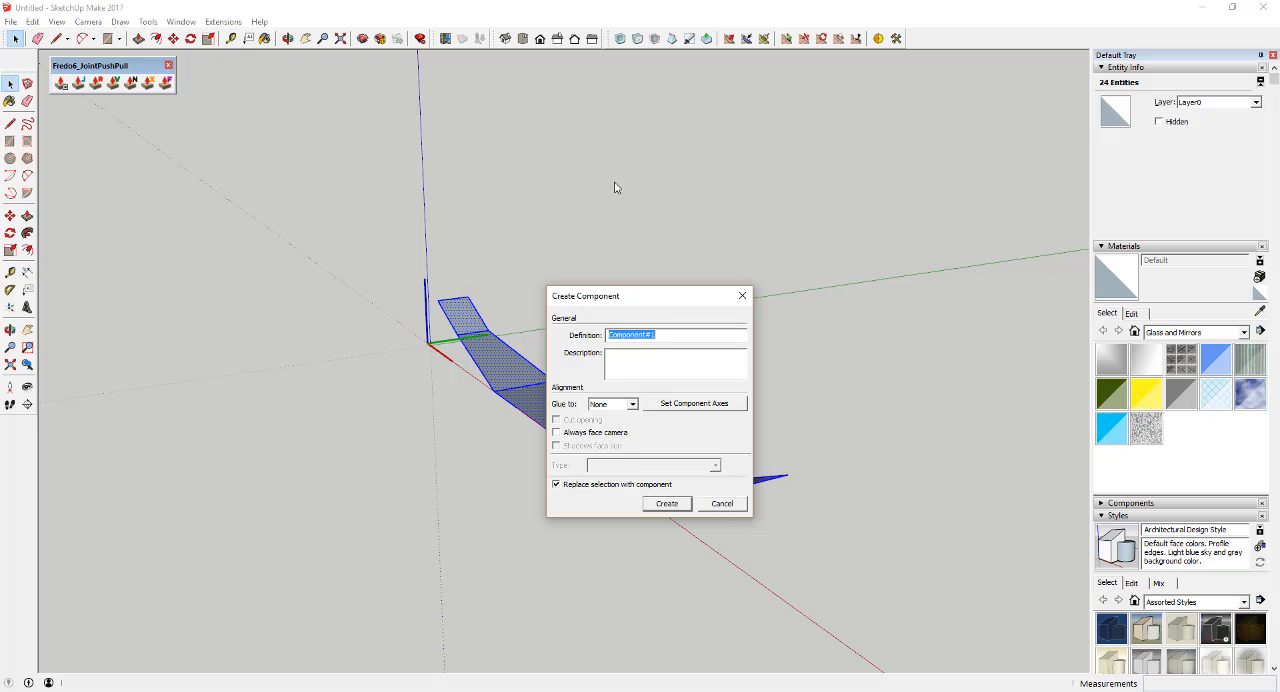
{"action": "type", "text": "Wing Segment"}
{"action": "key", "text": "Return"}
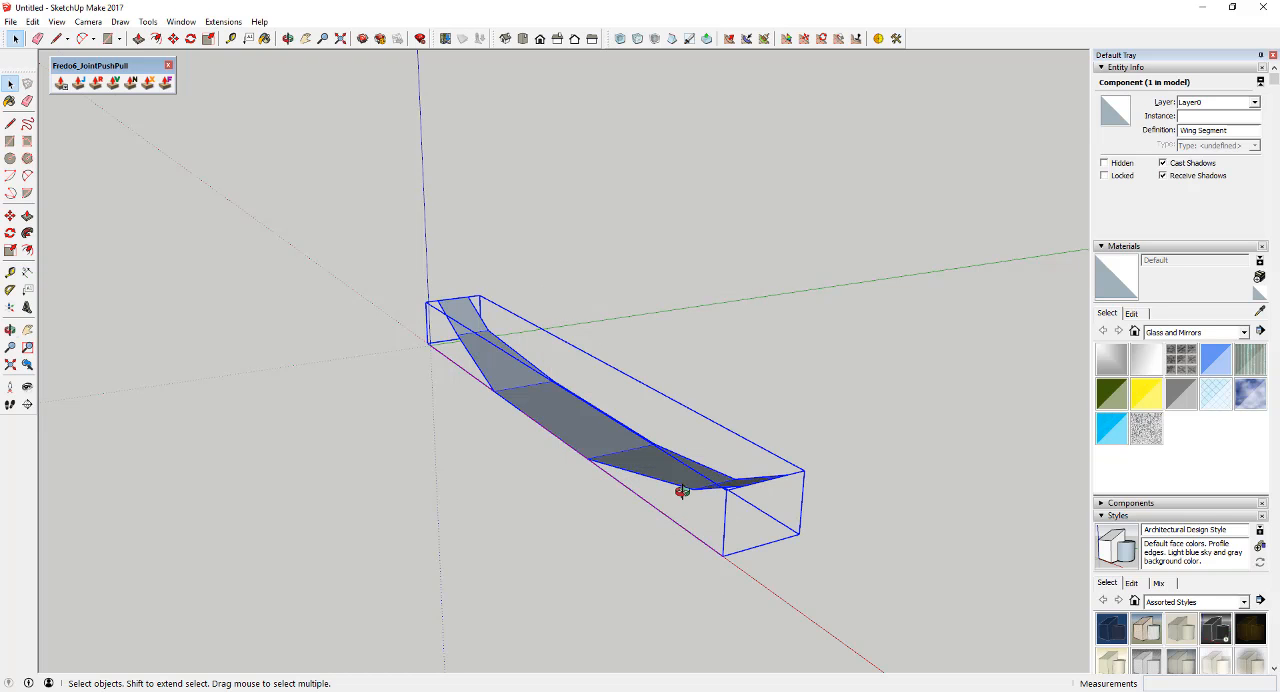
{"action": "middle_click_drag", "start_coordinate": [681, 491], "coordinate": [606, 493]}
{"action": "key", "text": "m"}
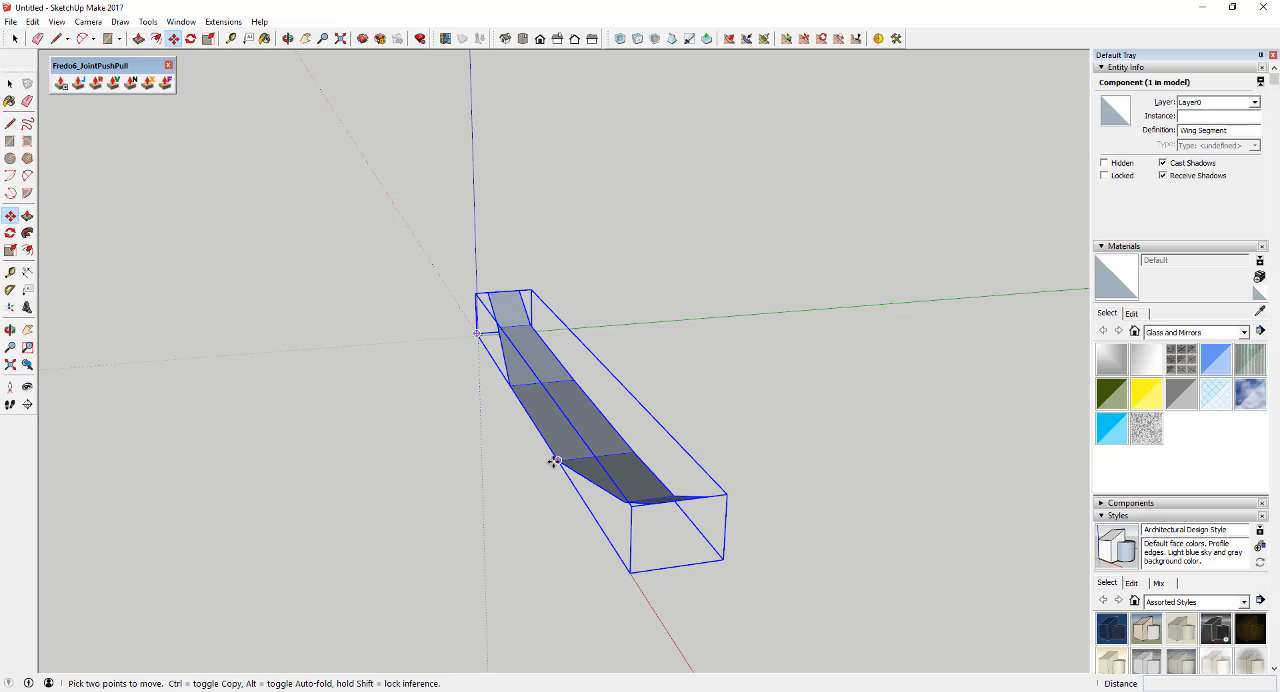
Place a copy of the Wing Segment component offset beside the original.
{"action": "key", "text": "ctrl"}
{"action": "left_click", "coordinate": [555, 461]}
{"action": "left_click", "coordinate": [632, 452]}
{"action": "key", "text": "q"}
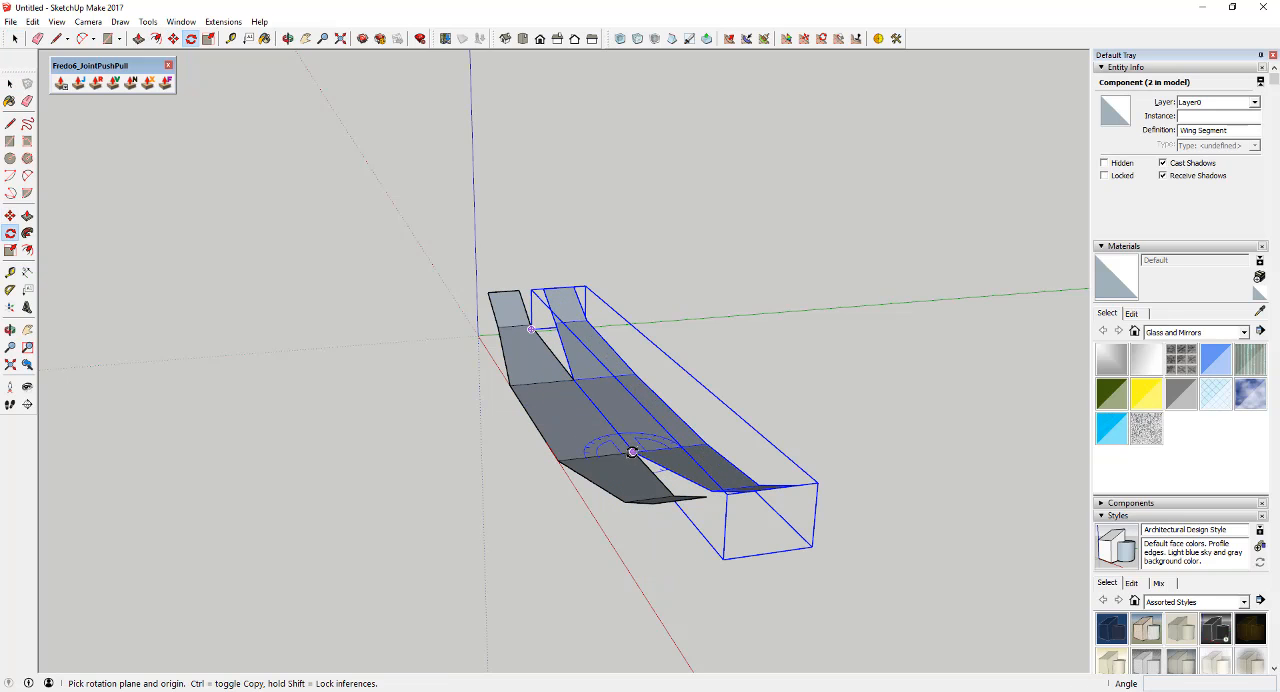
{"action": "key", "text": "space"}
{"action": "left_click", "coordinate": [546, 436]}
{"action": "left_click", "coordinate": [644, 440]}
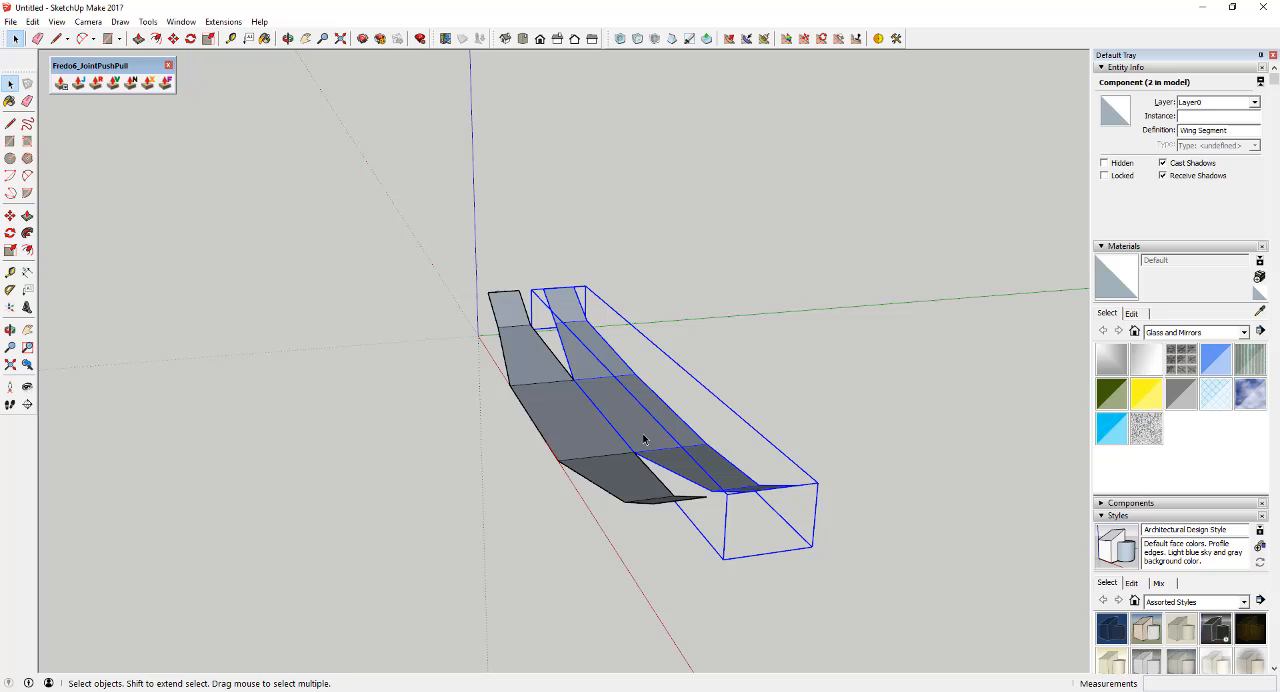
Rotate the copied segment to tilt it about 15 degrees from the first.
{"action": "key", "text": "q"}
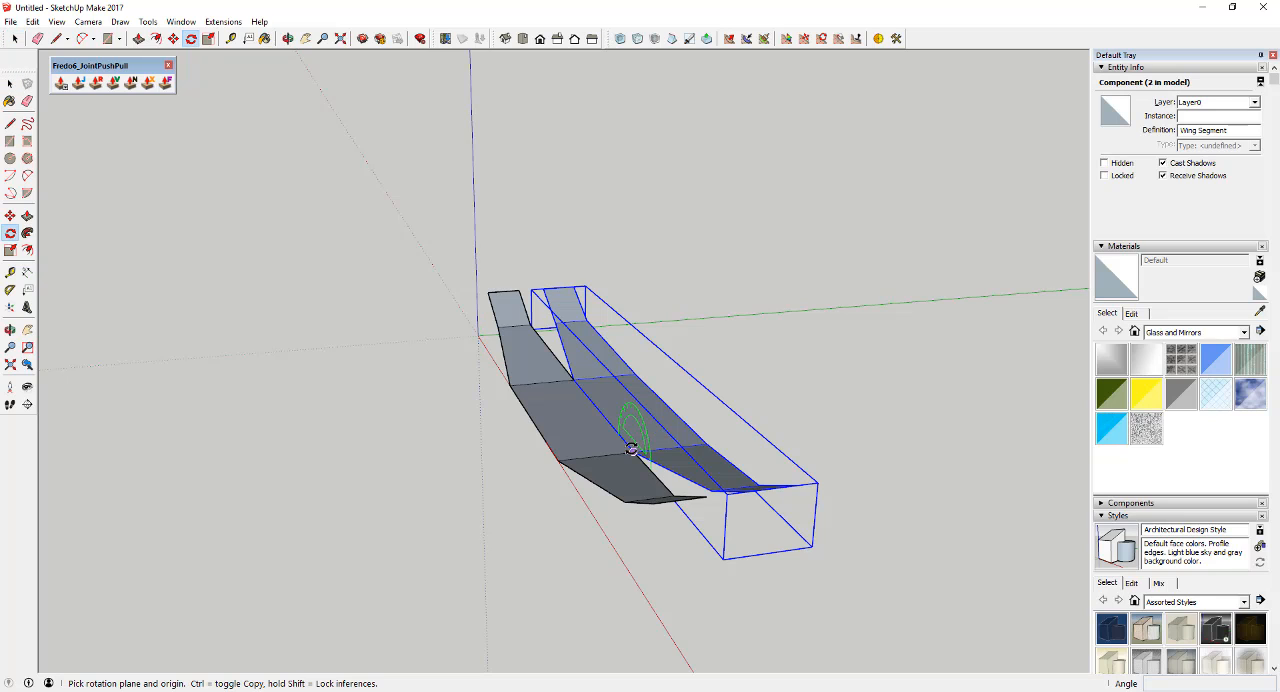
{"action": "left_click_drag", "start_coordinate": [633, 452], "coordinate": [687, 447]}
{"action": "left_click", "coordinate": [705, 441]}
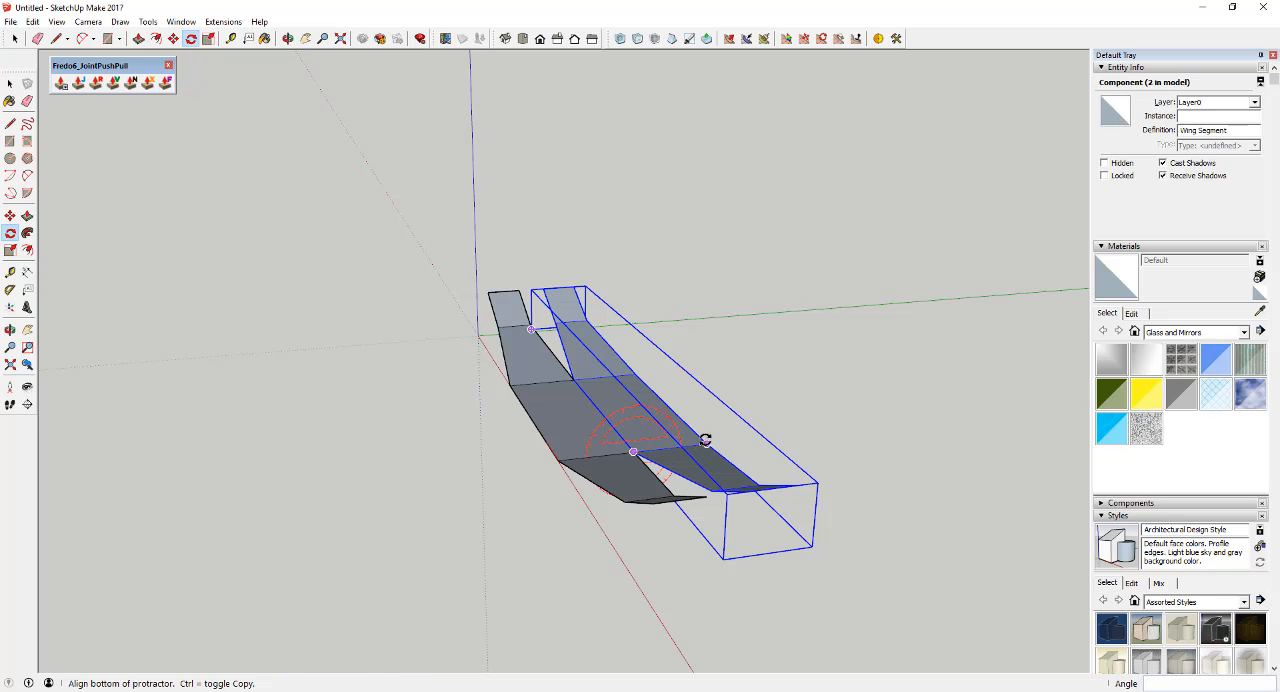
{"action": "left_click", "coordinate": [705, 426]}
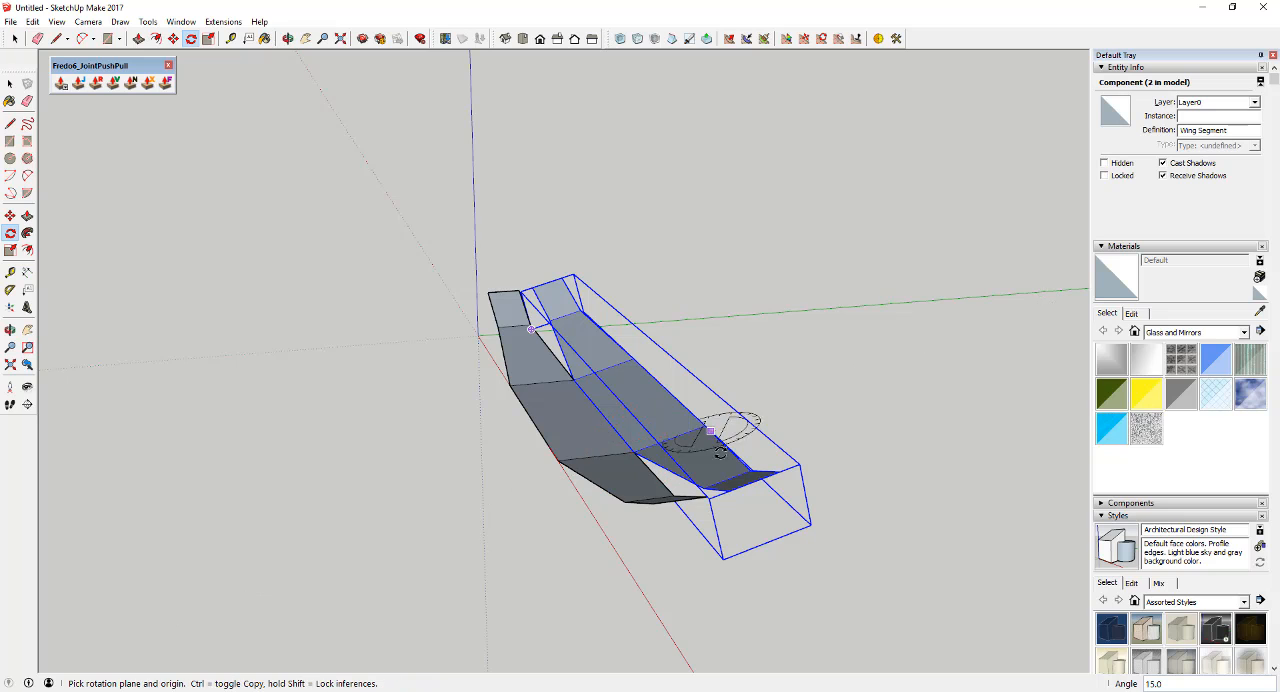
{"action": "mouse_move", "coordinate": [705, 426]}
{"action": "middle_mouse_down"}
{"action": "mouse_move", "coordinate": [757, 429]}
{"action": "mouse_move", "coordinate": [712, 454]}
{"action": "middle_mouse_up"}
{"action": "key", "text": "space"}
{"action": "scroll", "coordinate": [700, 440], "scroll_direction": "up", "scroll_amount": 1}
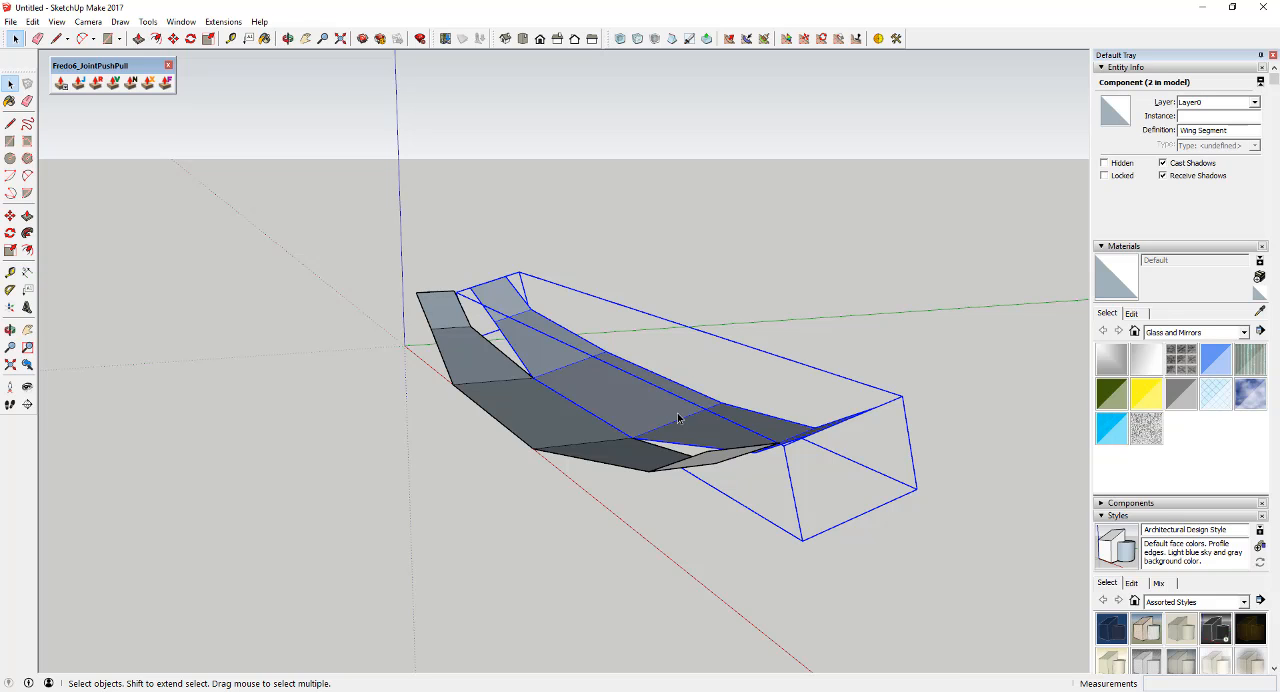
Orbit to side-on views of the two segments with the left one selected.
{"action": "middle_click_drag", "start_coordinate": [632, 399], "coordinate": [557, 400]}
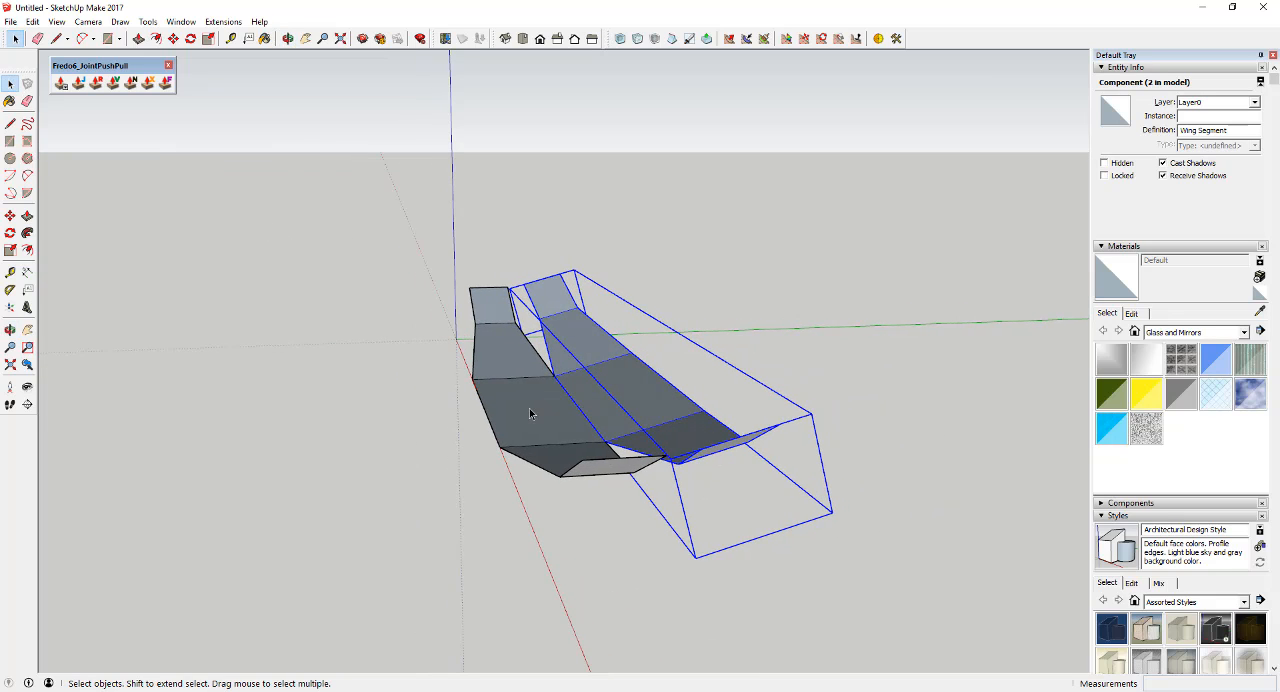
{"action": "left_click", "coordinate": [535, 420]}
{"action": "scroll", "coordinate": [545, 421], "scroll_direction": "down", "scroll_amount": 2}
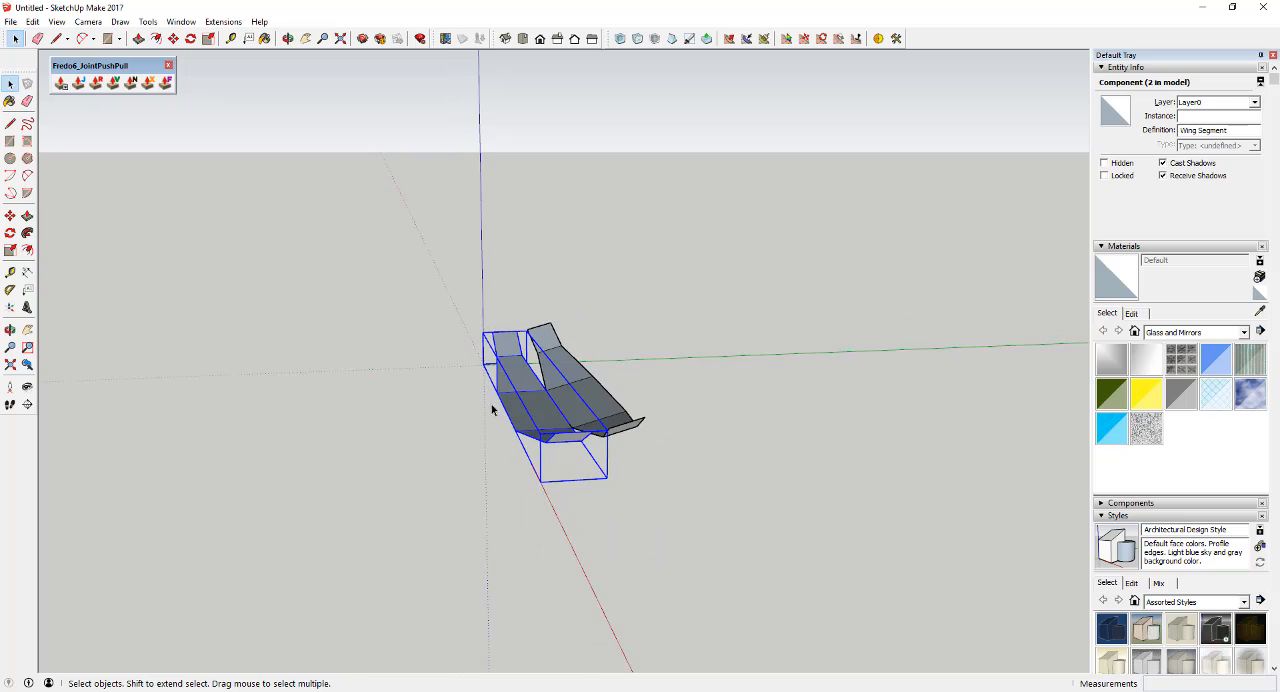
{"action": "middle_click_drag", "start_coordinate": [495, 409], "coordinate": [772, 359]}
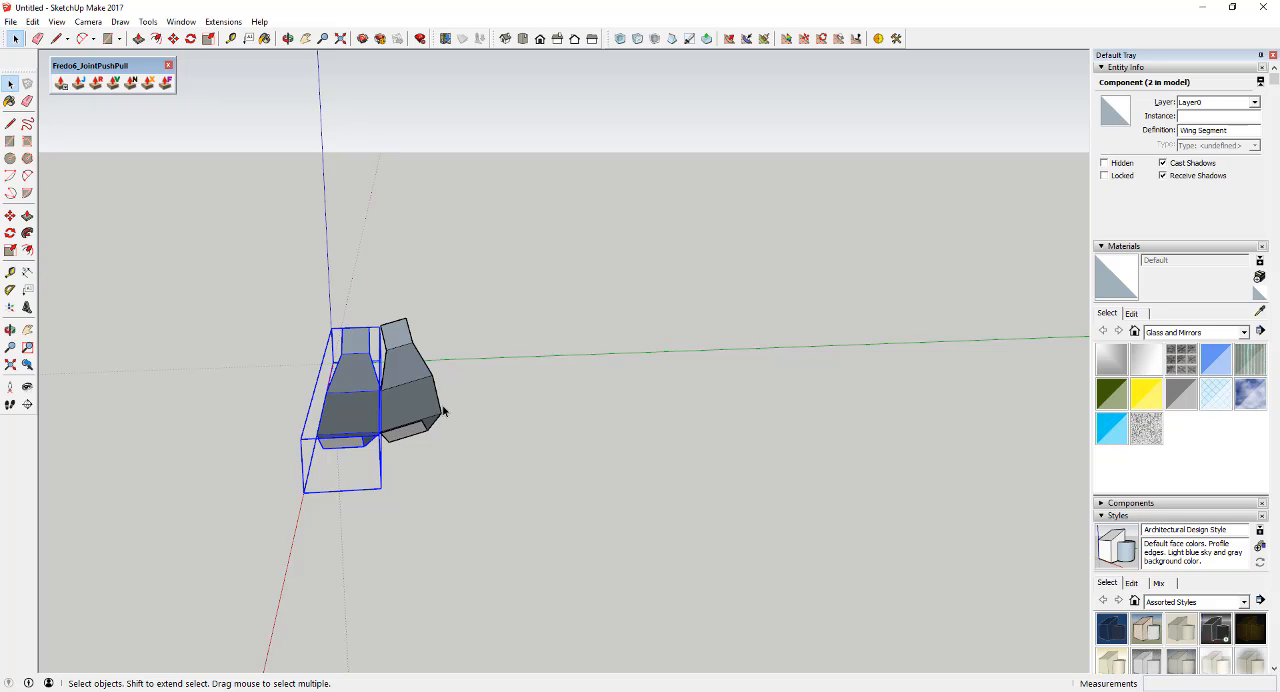
{"action": "middle_click_drag", "start_coordinate": [355, 417], "coordinate": [345, 398]}
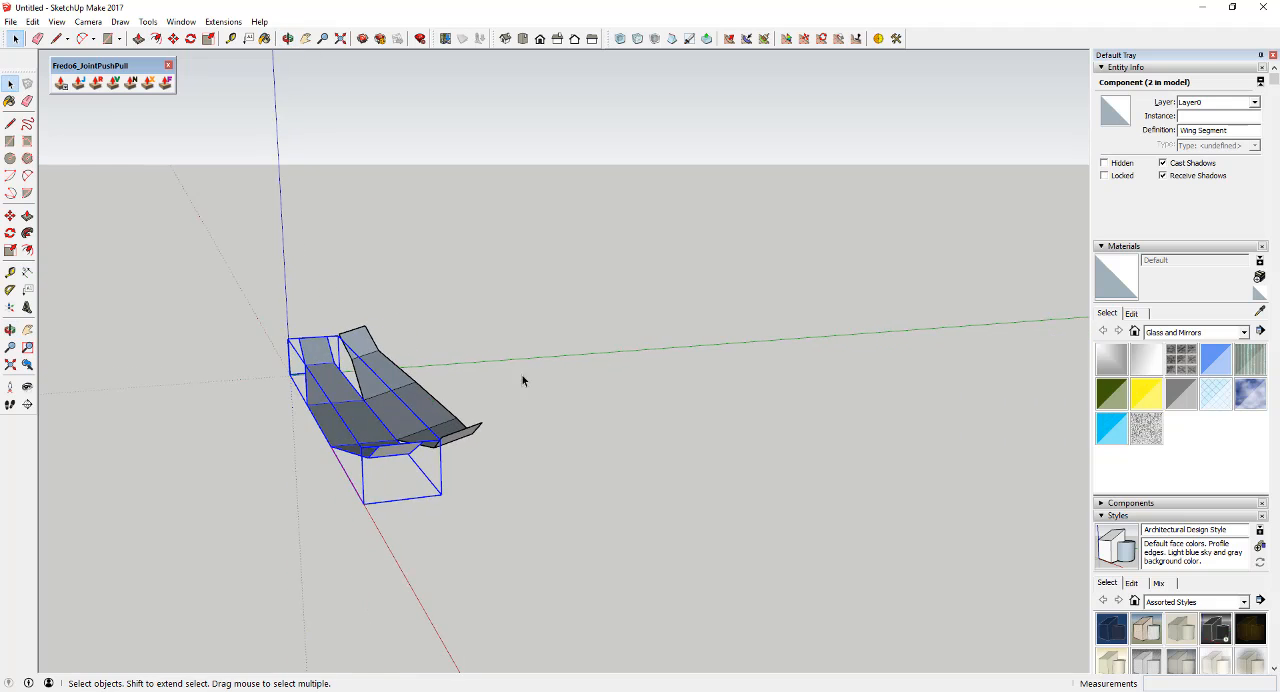
{"action": "middle_click_drag", "start_coordinate": [410, 449], "coordinate": [375, 420]}
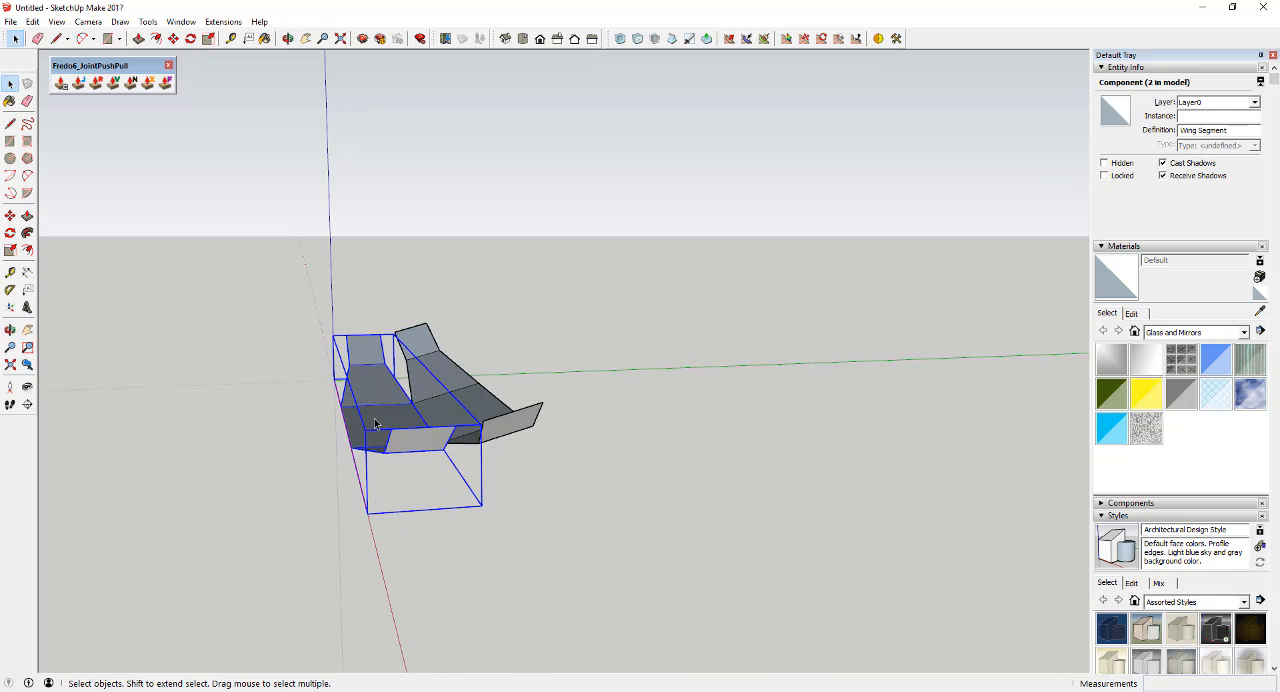
Use Play it again to repeat the copy-rotate into a fan of seven segments.
{"action": "right_click", "coordinate": [375, 420]}
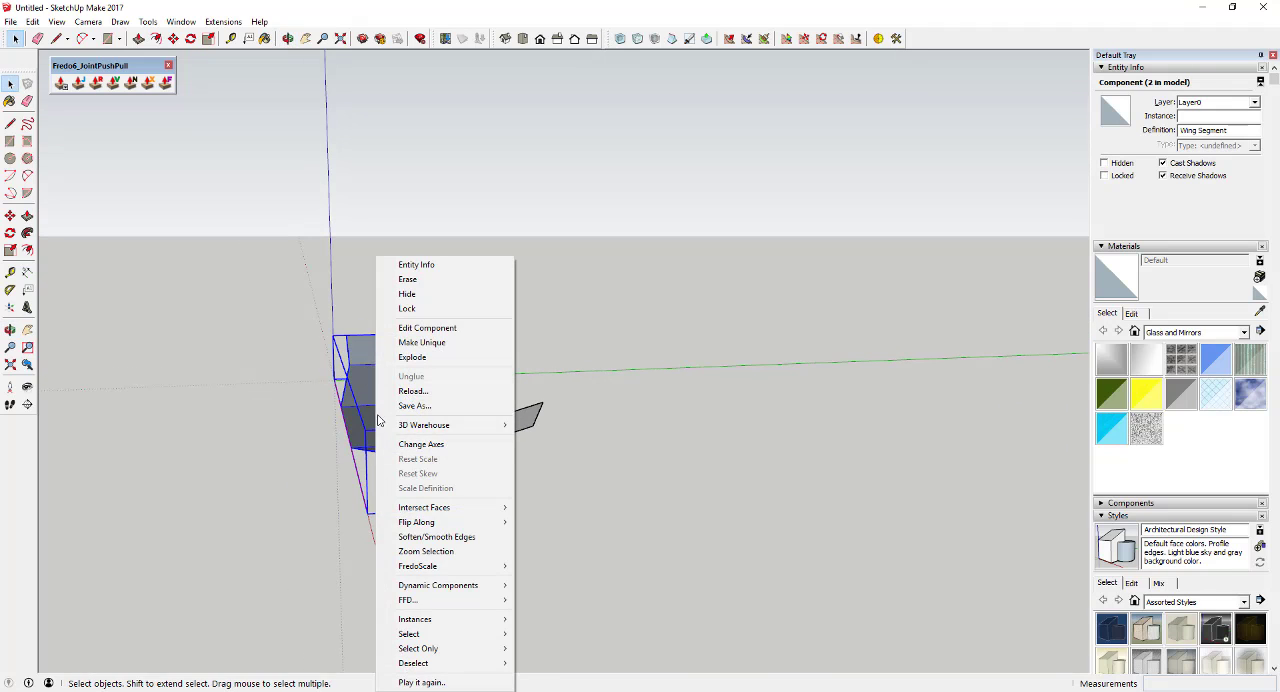
{"action": "left_click", "coordinate": [457, 684]}
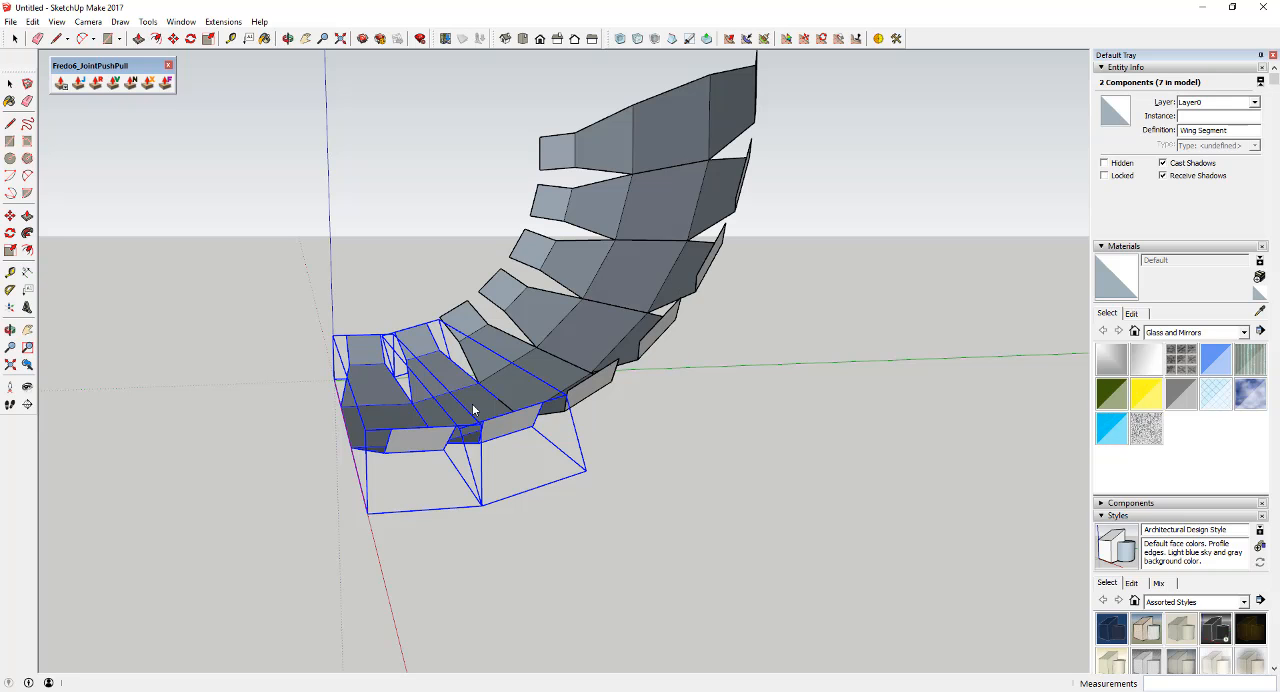
{"action": "mouse_move", "coordinate": [474, 410]}
{"action": "middle_mouse_down"}
{"action": "mouse_move", "coordinate": [509, 376]}
{"action": "mouse_move", "coordinate": [382, 441]}
{"action": "middle_mouse_up"}
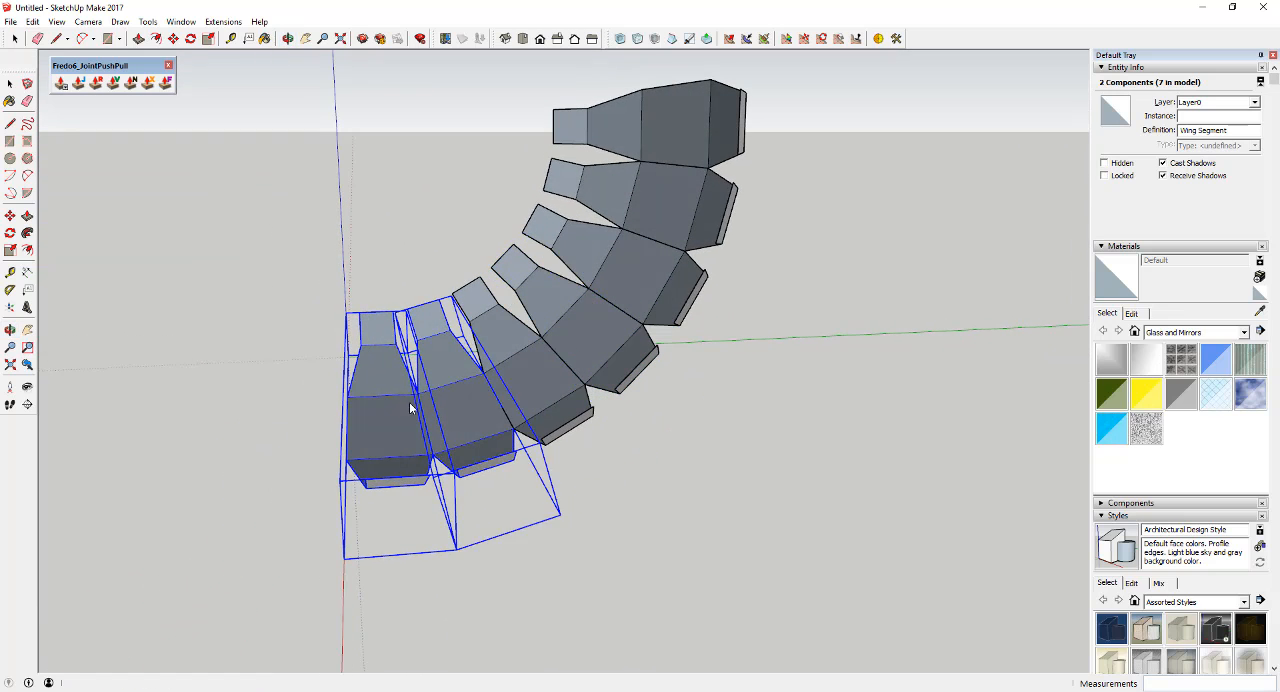
Select and deselect segments of the fanned array while inspecting it.
{"action": "left_click", "coordinate": [483, 417]}
{"action": "left_click", "coordinate": [471, 437], "text": "shift"}
{"action": "left_click", "coordinate": [560, 383], "text": "shift"}
{"action": "left_click", "coordinate": [569, 391], "text": "shift"}
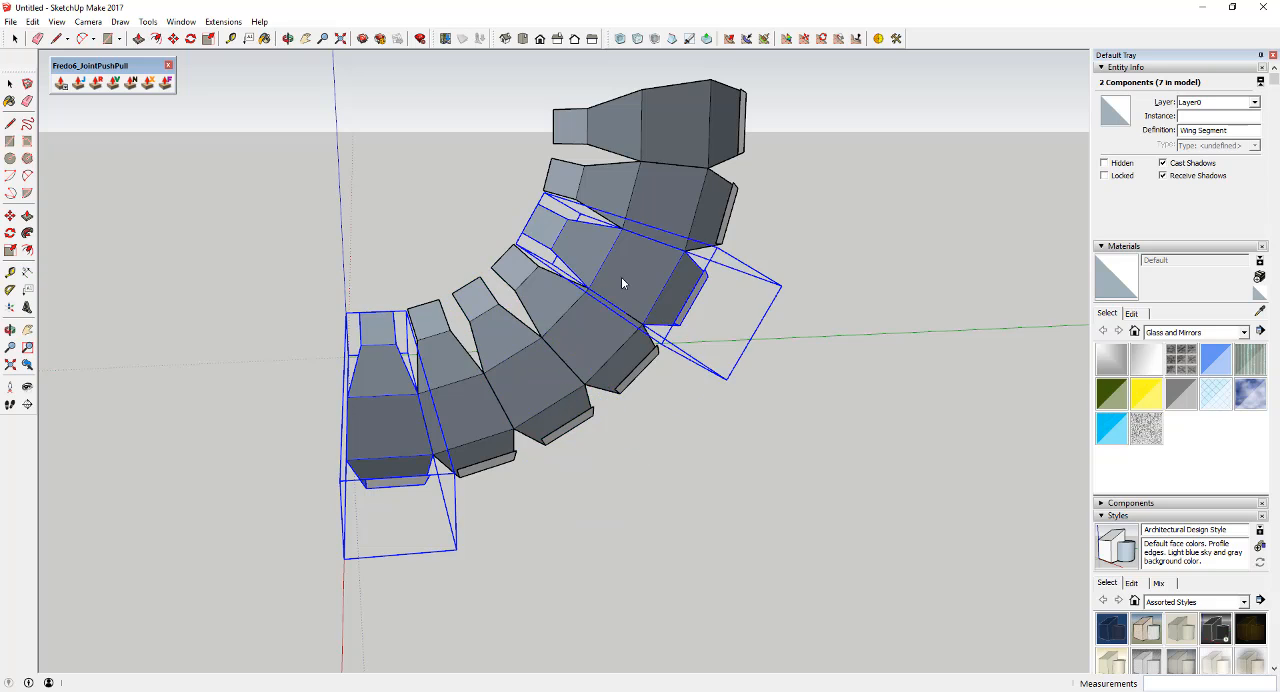
{"action": "scroll", "coordinate": [650, 260], "scroll_direction": "down", "scroll_amount": 3}
Copy the top segment upward and rotate the copy into place at the top of the arc.
{"action": "middle_click_drag", "start_coordinate": [729, 303], "coordinate": [630, 207]}
{"action": "left_click", "coordinate": [630, 207]}
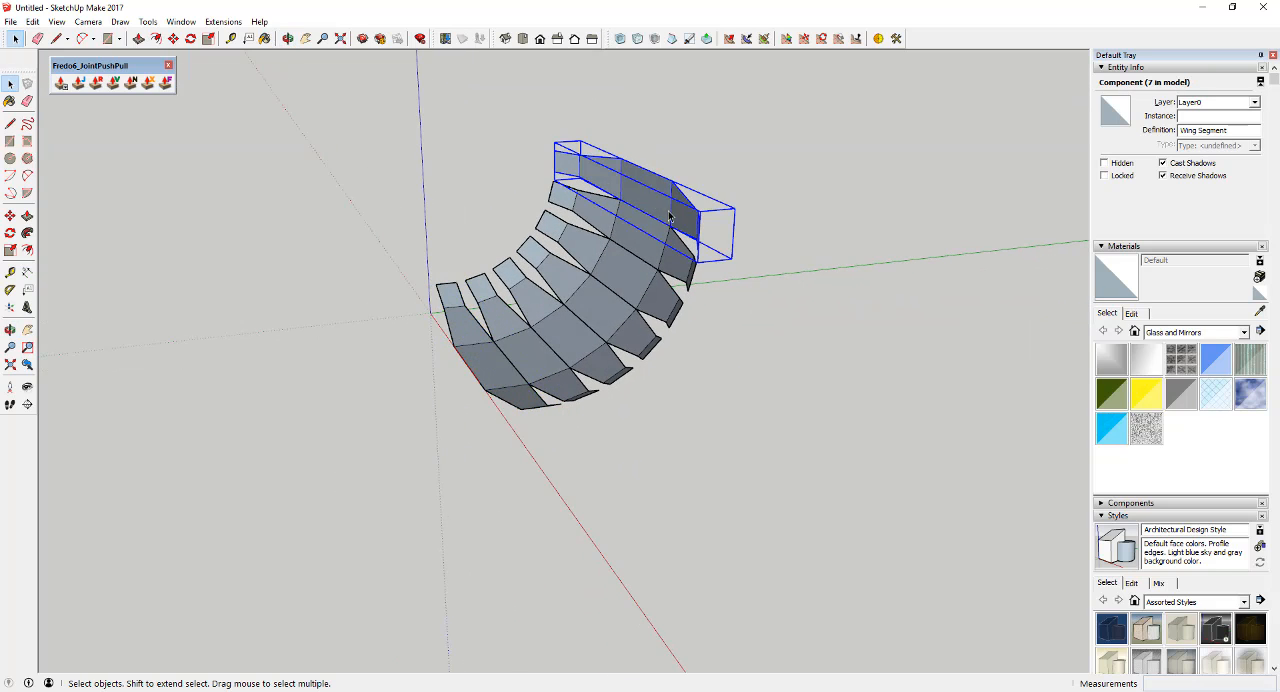
{"action": "scroll", "coordinate": [698, 215], "scroll_direction": "up", "scroll_amount": 2}
{"action": "key", "text": "m"}
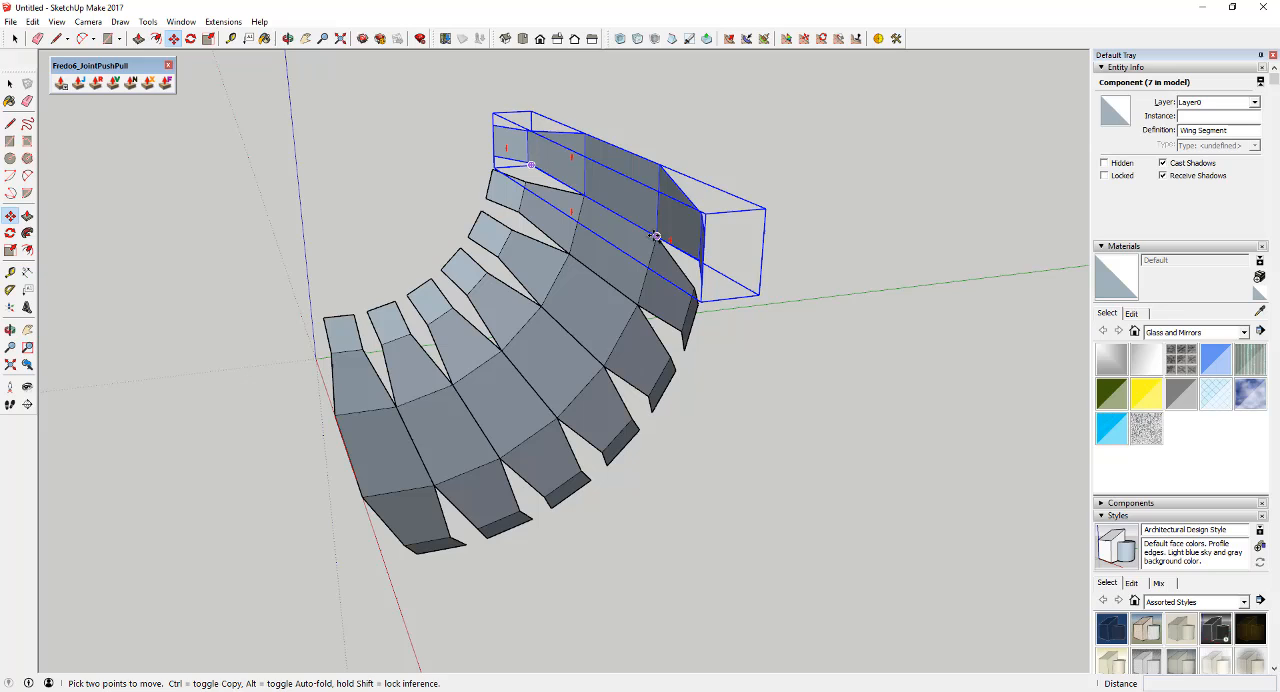
{"action": "left_click", "coordinate": [655, 236]}
{"action": "key", "text": "ctrl"}
{"action": "left_click", "coordinate": [655, 163]}
{"action": "key", "text": "q"}
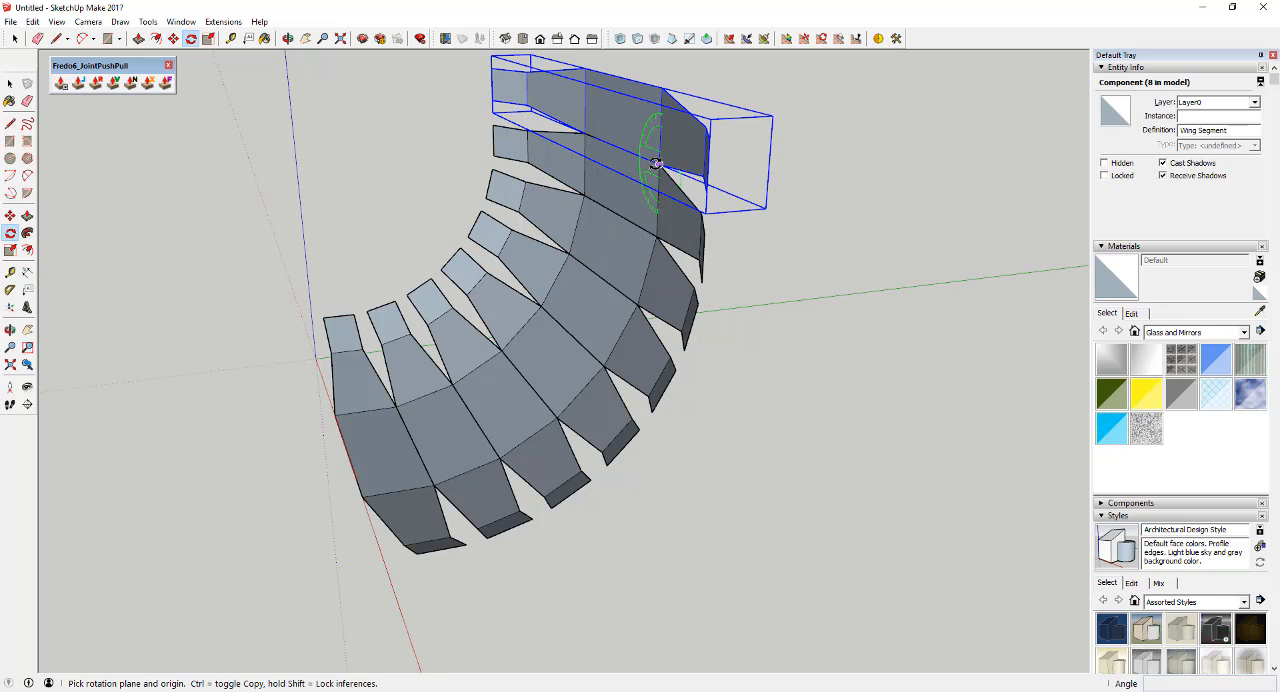
{"action": "left_click", "coordinate": [659, 164]}
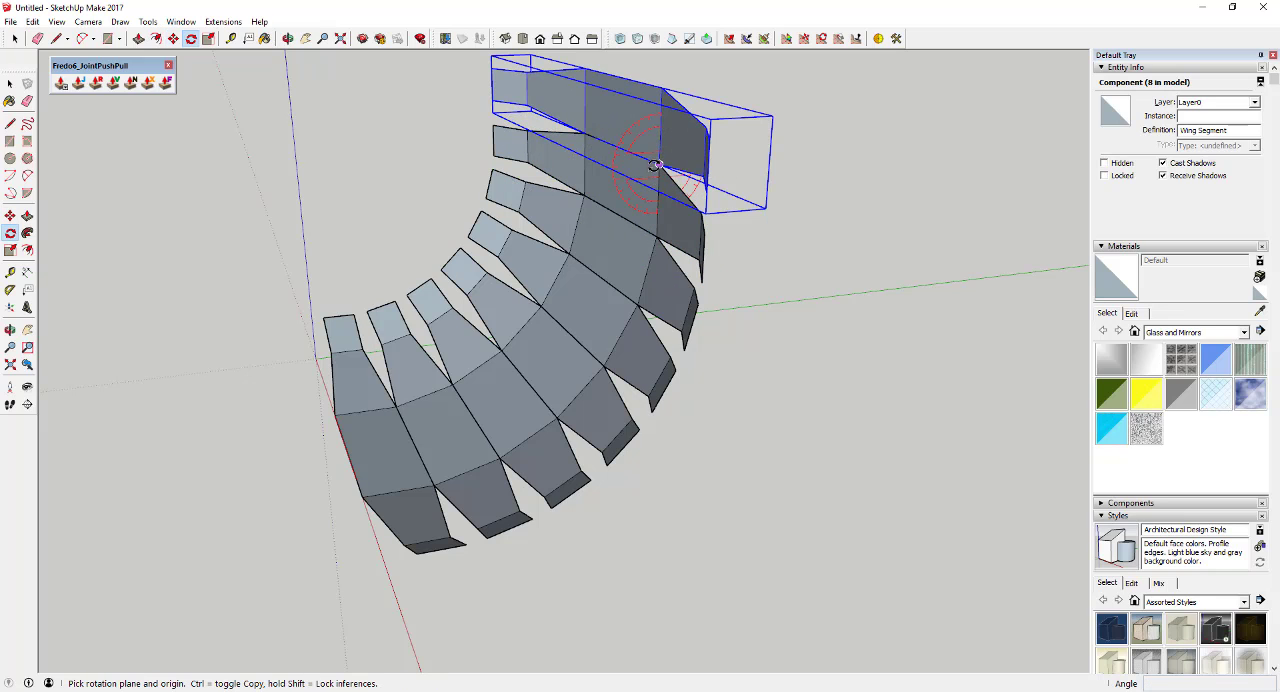
{"action": "left_click", "coordinate": [664, 86]}
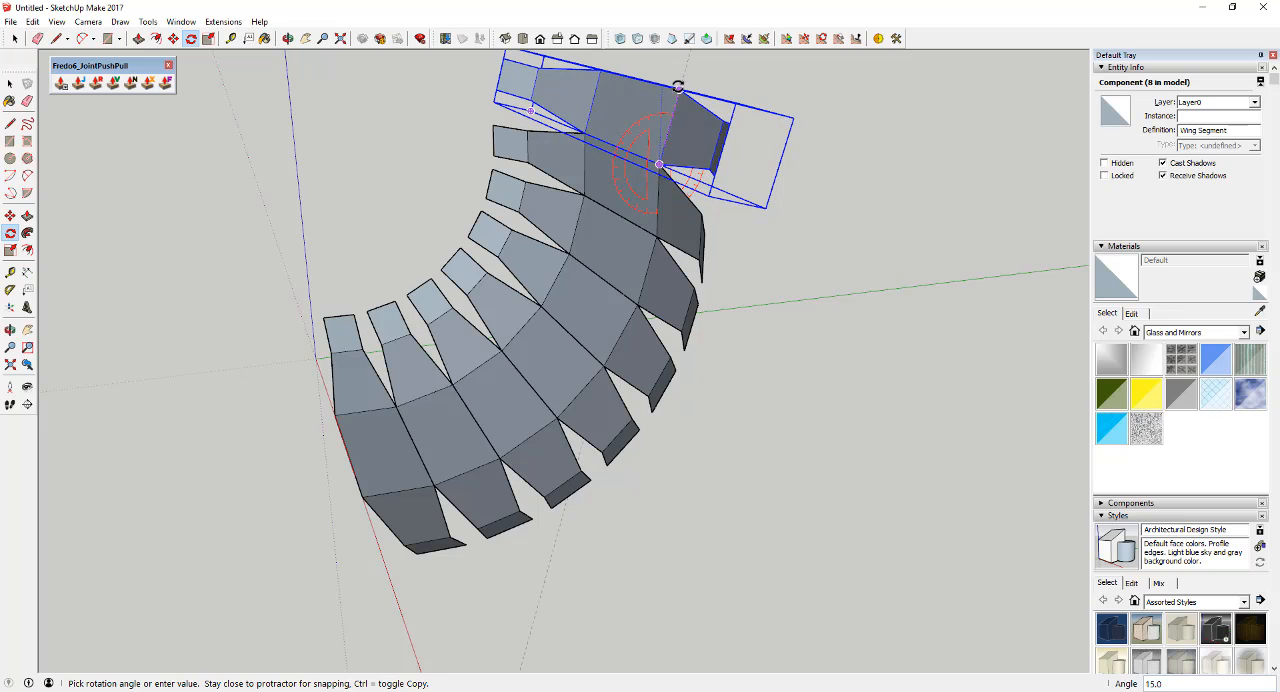
{"action": "left_click", "coordinate": [725, 180]}
{"action": "middle_click_drag", "start_coordinate": [729, 186], "coordinate": [655, 191]}
{"action": "key", "text": "space"}
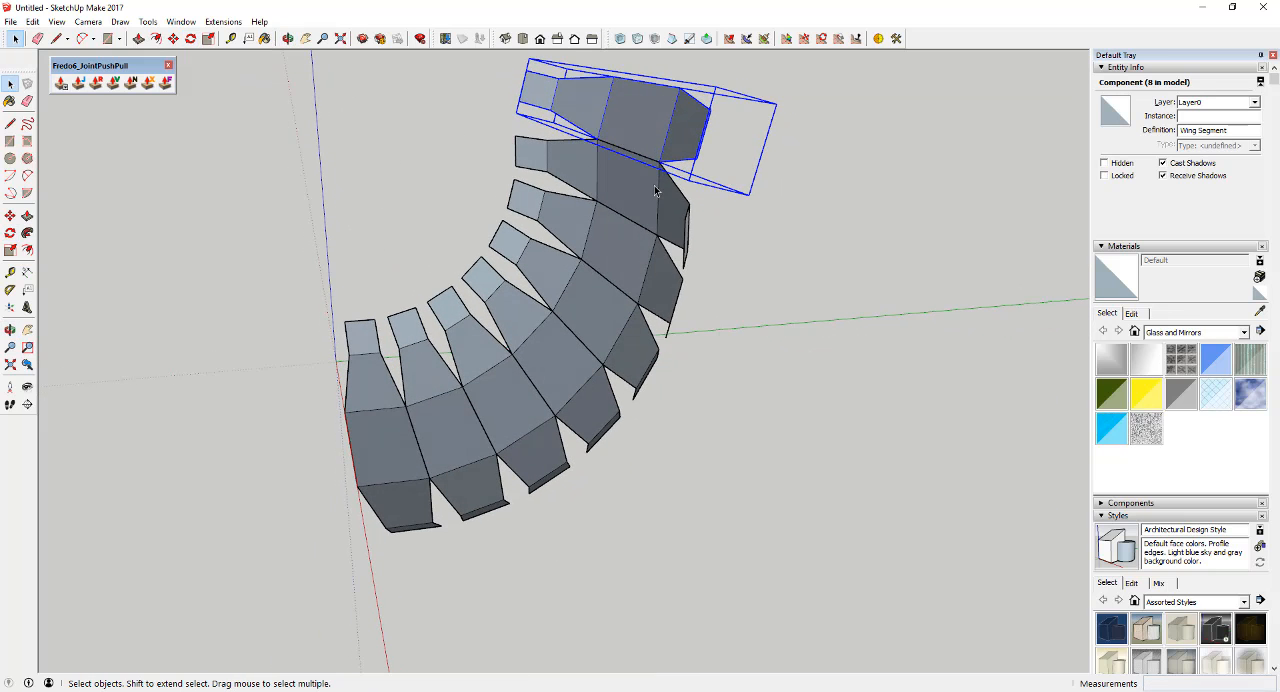
Repeat the copy-rotate from the segment's context menu to grow the arch to 19 segments.
{"action": "right_click", "coordinate": [650, 188]}
{"action": "left_click", "coordinate": [630, 183]}
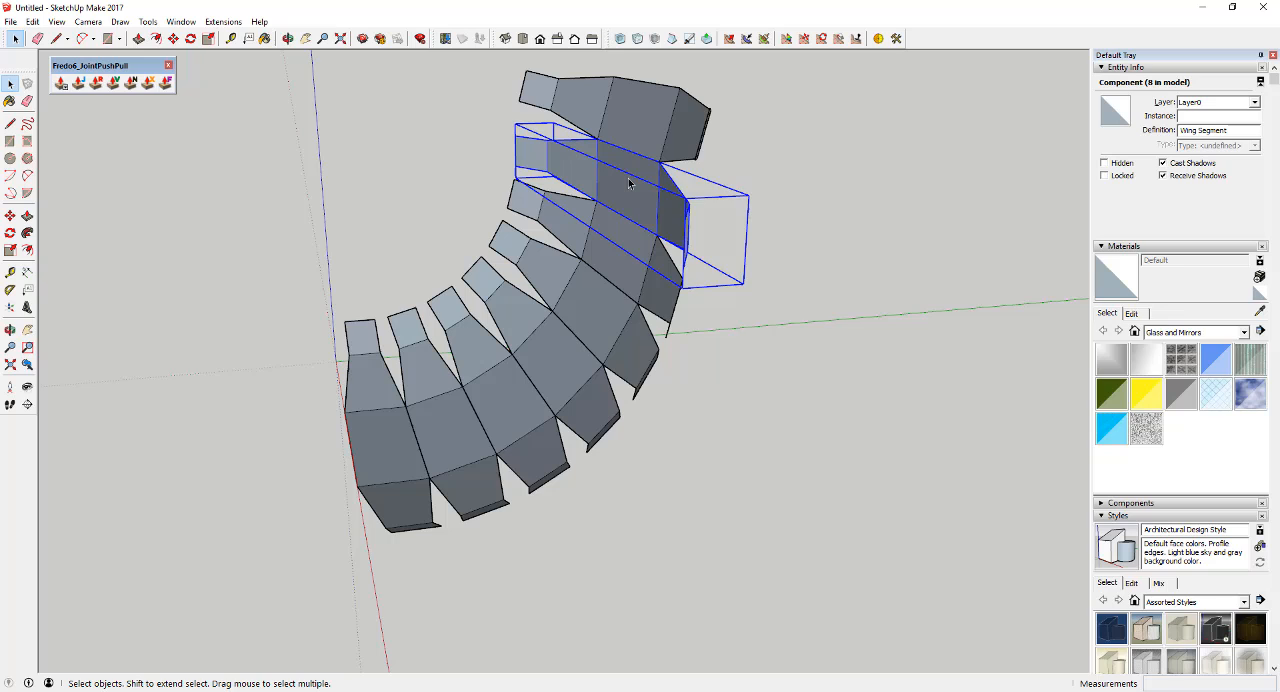
{"action": "right_click", "coordinate": [629, 183]}
{"action": "left_click", "coordinate": [680, 604]}
{"action": "scroll", "coordinate": [633, 267], "scroll_direction": "down", "scroll_amount": 2}
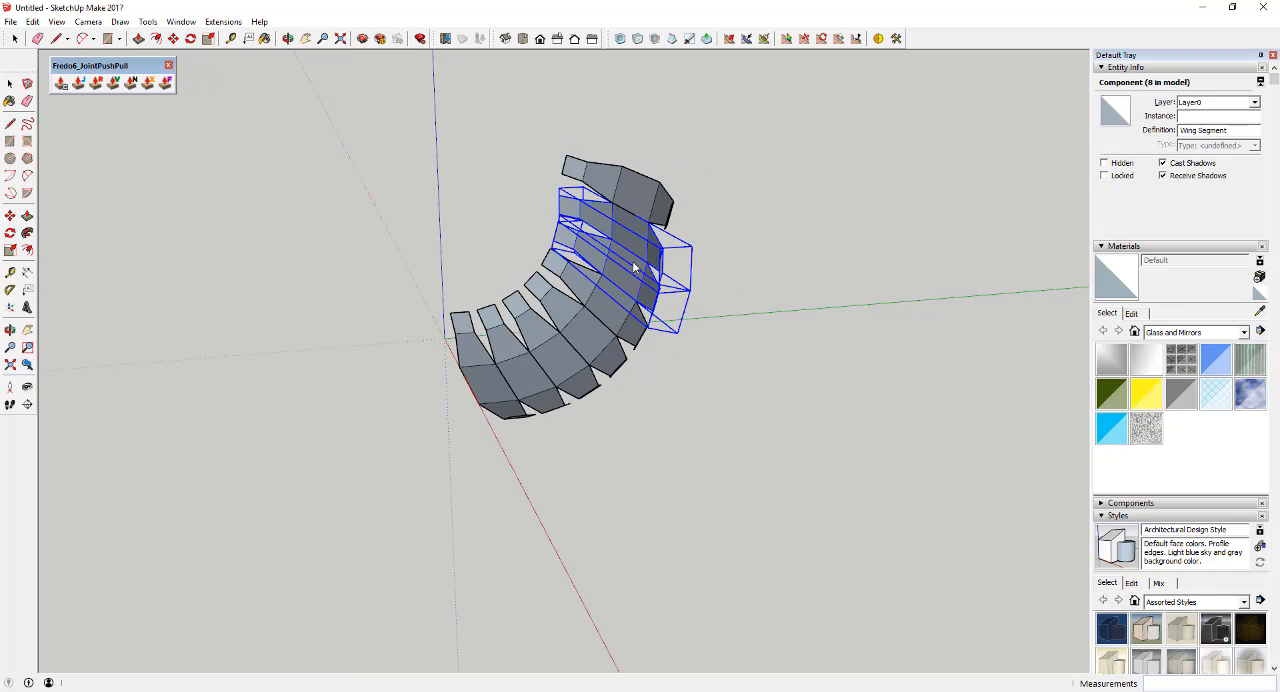
{"action": "scroll", "coordinate": [633, 267], "scroll_direction": "down", "scroll_amount": 2}
{"action": "middle_click_drag", "start_coordinate": [820, 143], "coordinate": [527, 245]}
{"action": "scroll", "coordinate": [527, 245], "scroll_direction": "up", "scroll_amount": 3}
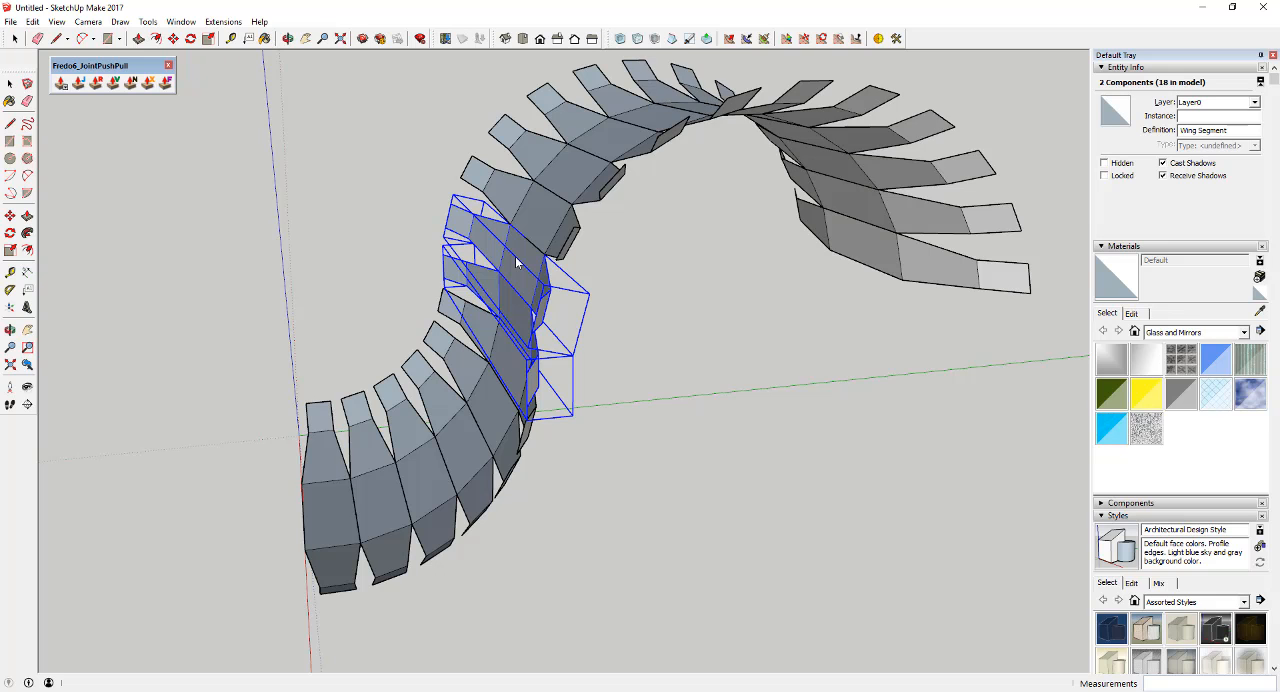
{"action": "middle_click_drag", "start_coordinate": [711, 303], "coordinate": [568, 203]}
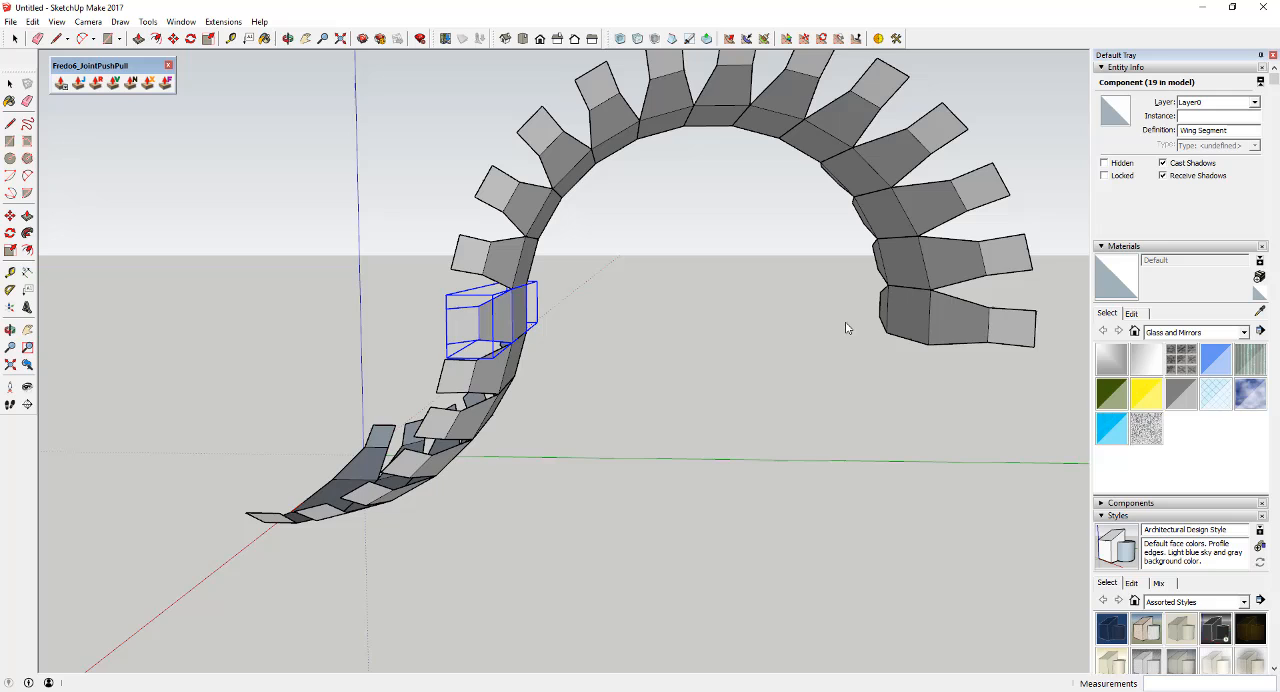
{"action": "middle_click_drag", "start_coordinate": [877, 311], "coordinate": [886, 314]}
{"action": "scroll", "coordinate": [869, 326], "scroll_direction": "down", "scroll_amount": 3}
{"action": "scroll", "coordinate": [713, 333], "scroll_direction": "down", "scroll_amount": 2}
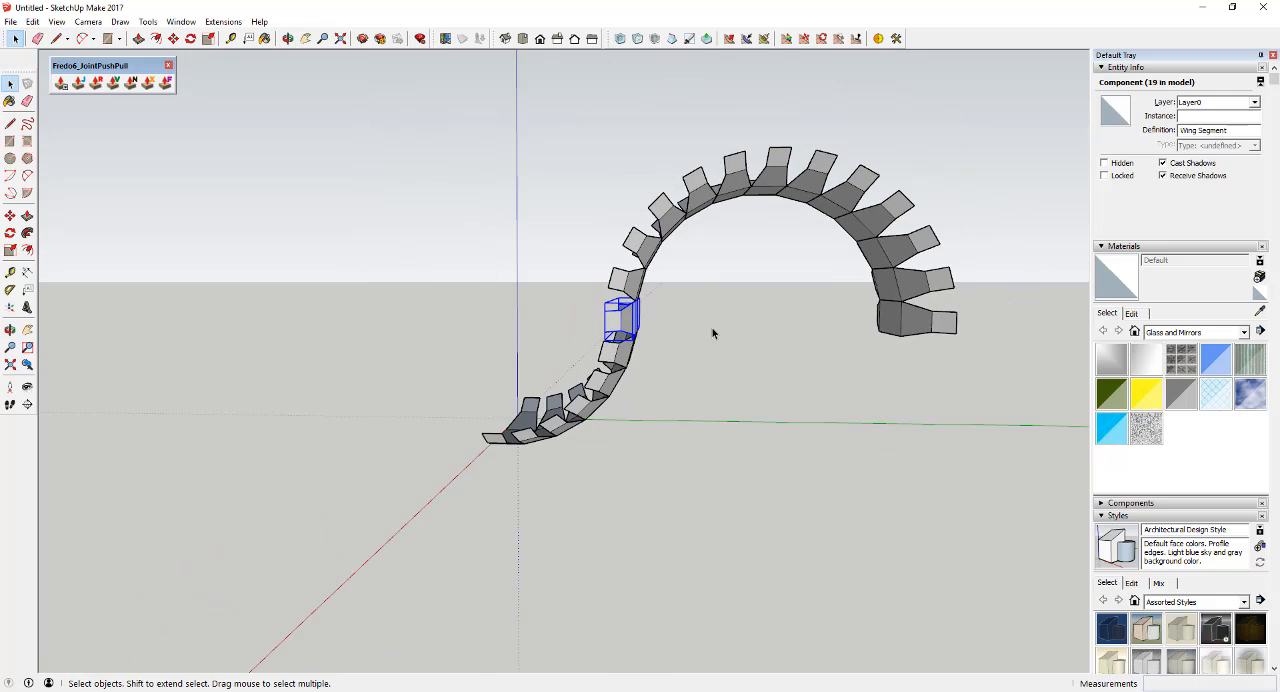
Copy the six lower segments to the right and mirror them along the green axis.
{"action": "mouse_move", "coordinate": [713, 333]}
{"action": "middle_mouse_down"}
{"action": "mouse_move", "coordinate": [731, 291]}
{"action": "mouse_move", "coordinate": [663, 343]}
{"action": "middle_mouse_up"}
{"action": "left_click_drag", "start_coordinate": [657, 343], "coordinate": [443, 452]}
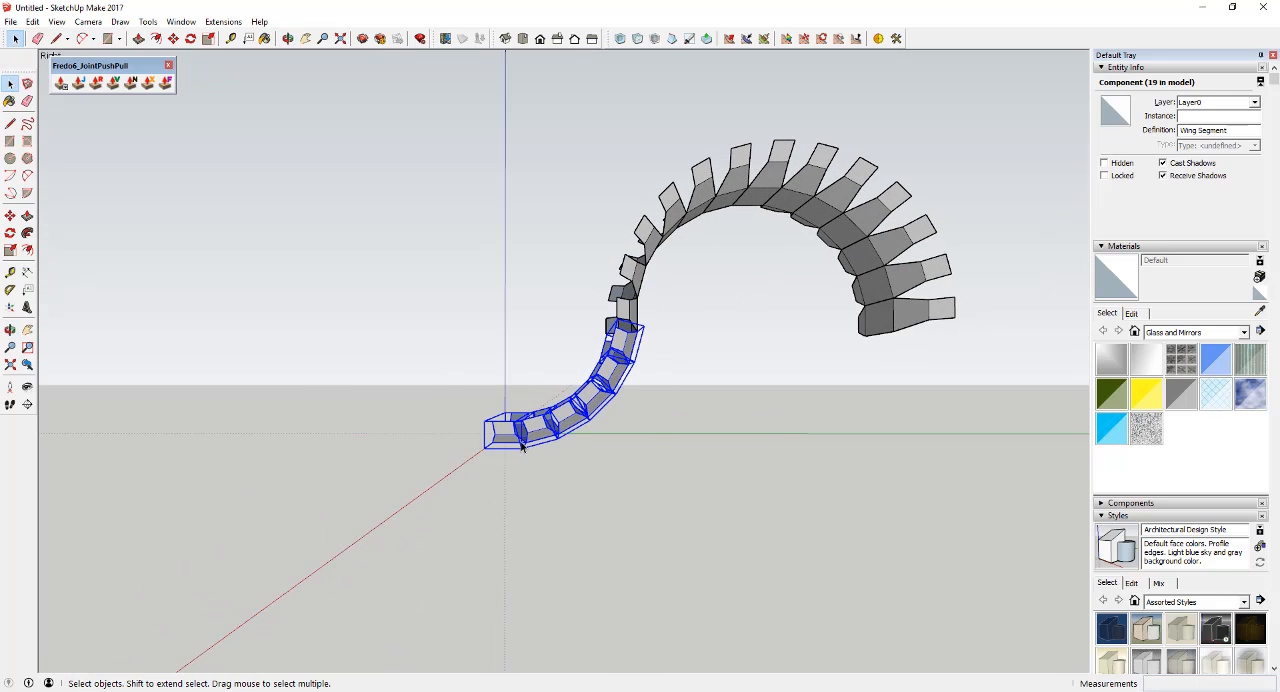
{"action": "key", "text": "m"}
{"action": "key", "text": "ctrl"}
{"action": "left_click", "coordinate": [615, 327]}
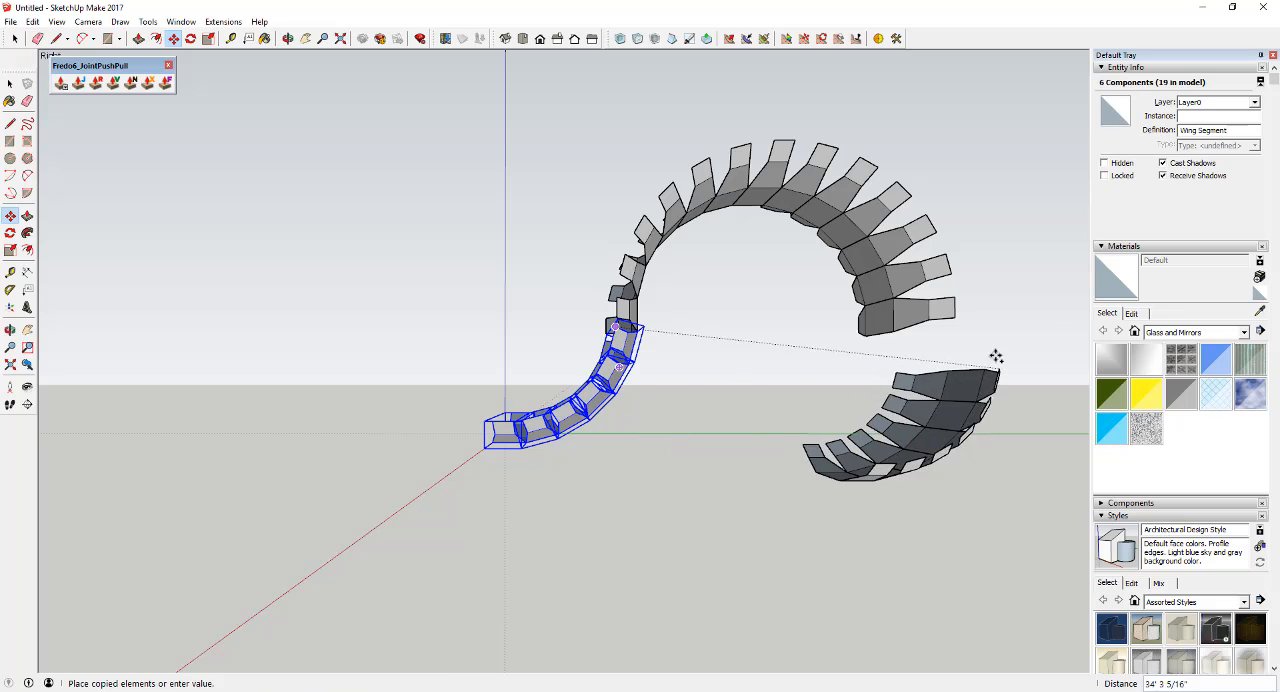
{"action": "left_click", "coordinate": [1030, 345]}
{"action": "key", "text": "s"}
{"action": "scroll", "coordinate": [1005, 395], "scroll_direction": "up", "scroll_amount": 3}
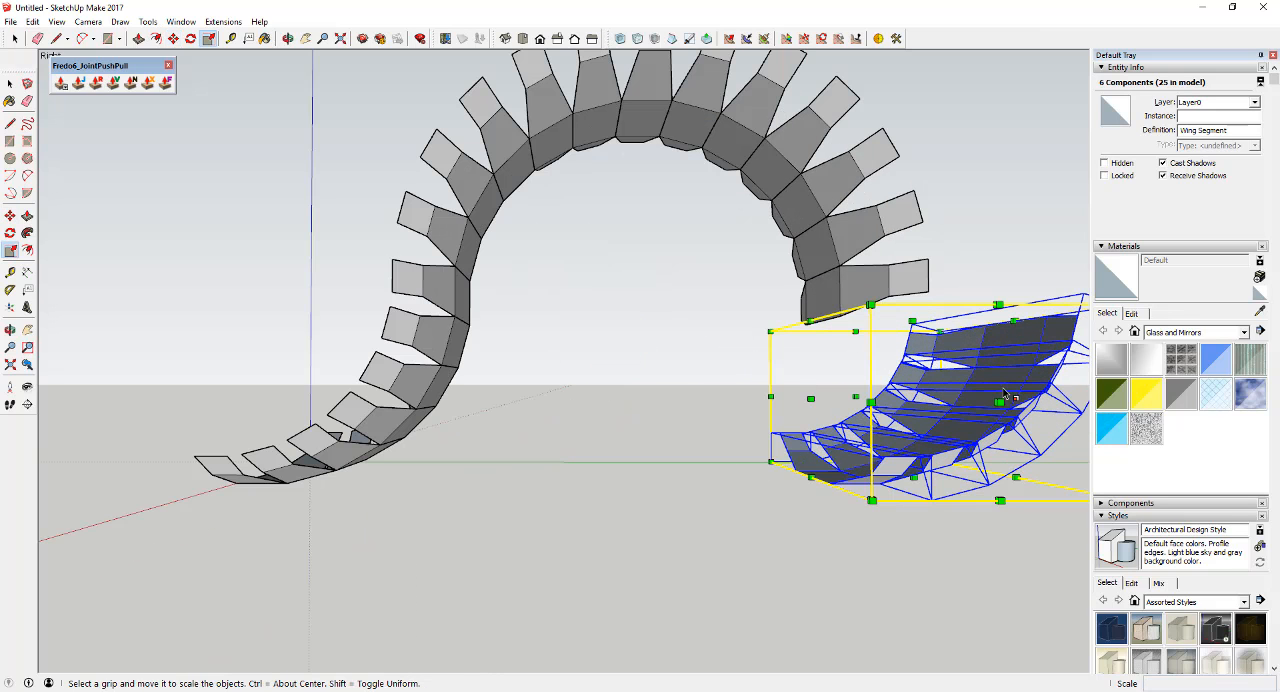
{"action": "left_click_drag", "start_coordinate": [1000, 400], "coordinate": [618, 400]}
{"action": "key", "text": "space"}
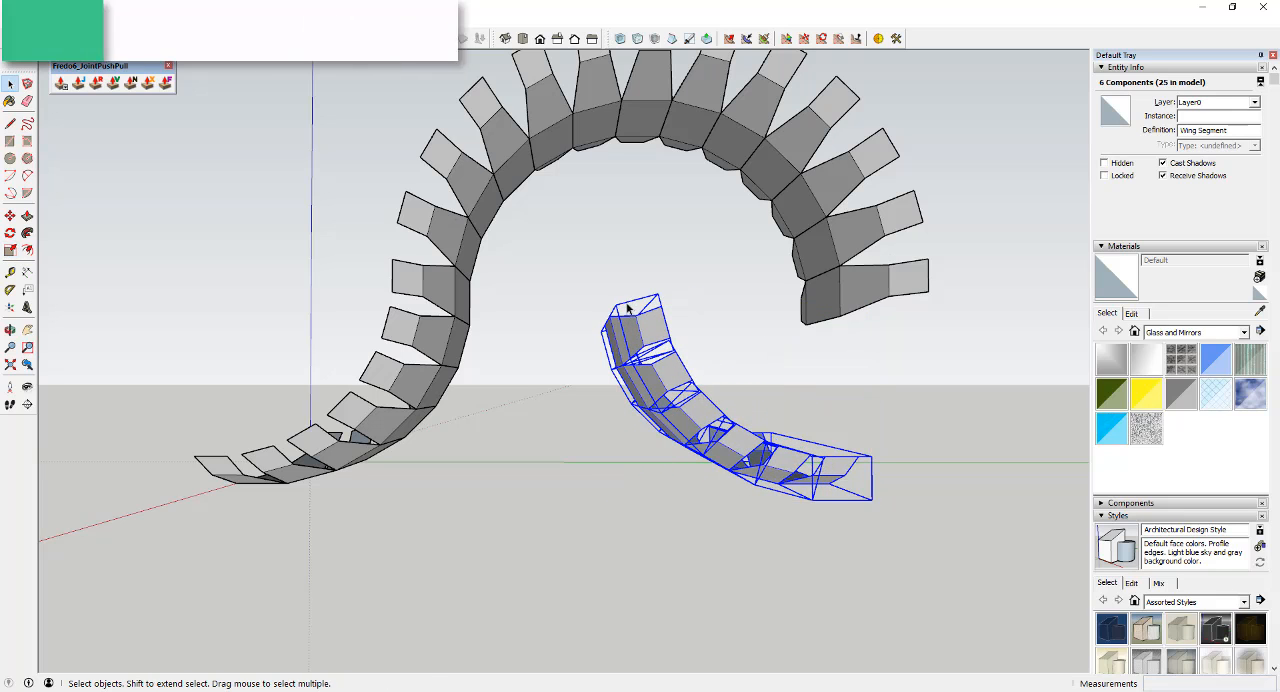
Attach the mirrored copy to the arch's right end, forming a 25-segment wave ribbon.
{"action": "key", "text": "m"}
{"action": "left_click", "coordinate": [628, 310]}
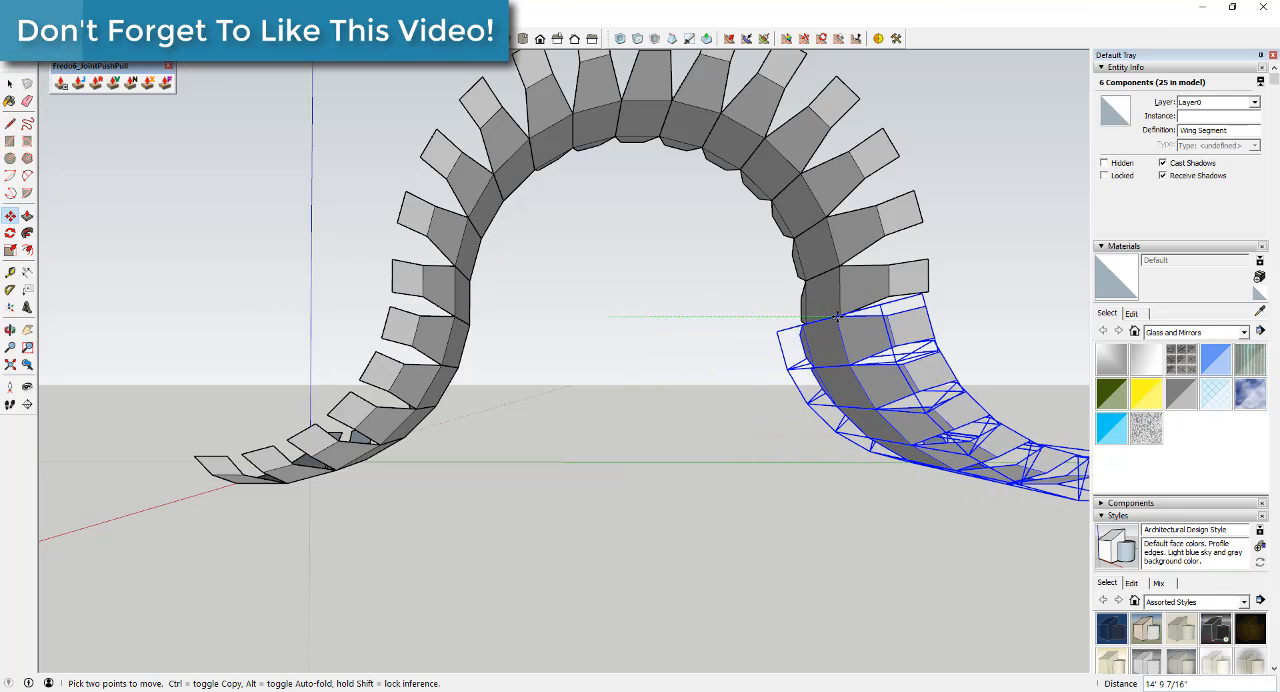
{"action": "left_click", "coordinate": [836, 316]}
{"action": "key", "text": "space"}
{"action": "scroll", "coordinate": [836, 316], "scroll_direction": "down", "scroll_amount": 3}
{"action": "mouse_move", "coordinate": [836, 320]}
{"action": "middle_mouse_down"}
{"action": "mouse_move", "coordinate": [926, 463]}
{"action": "mouse_move", "coordinate": [530, 432]}
{"action": "middle_mouse_up"}
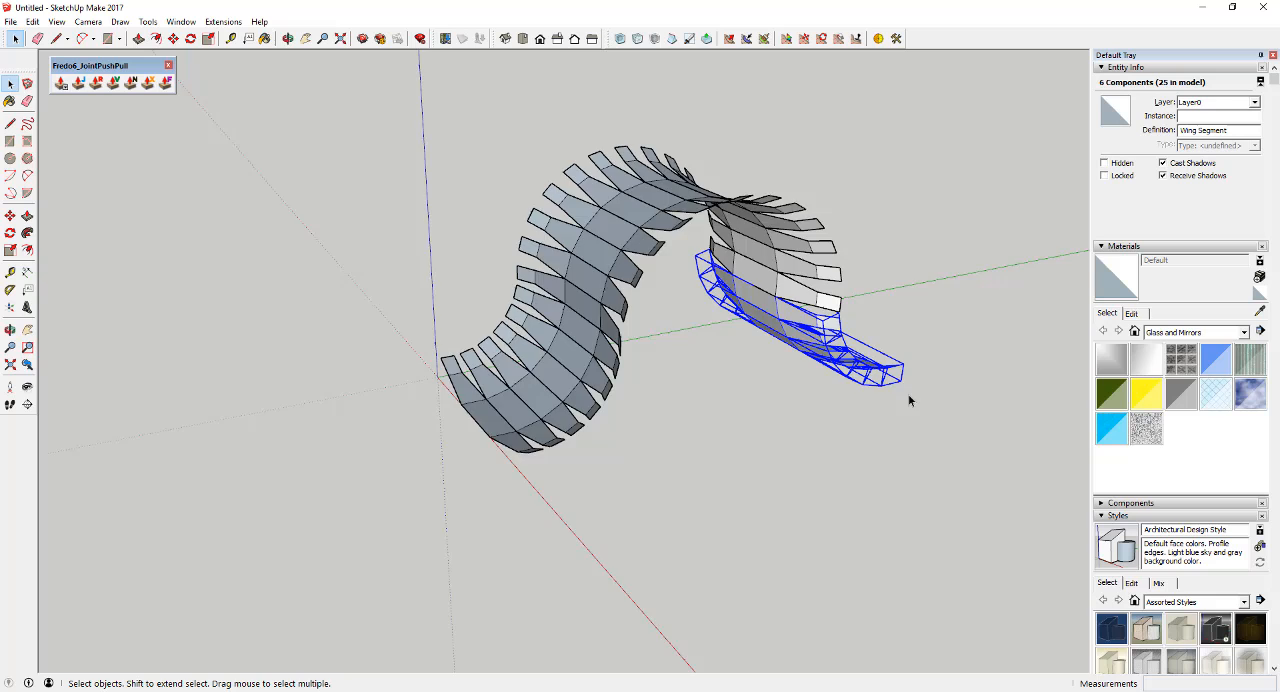
{"action": "mouse_move", "coordinate": [909, 400]}
{"action": "middle_mouse_down"}
{"action": "mouse_move", "coordinate": [889, 386]}
{"action": "mouse_move", "coordinate": [541, 436]}
{"action": "middle_mouse_up"}
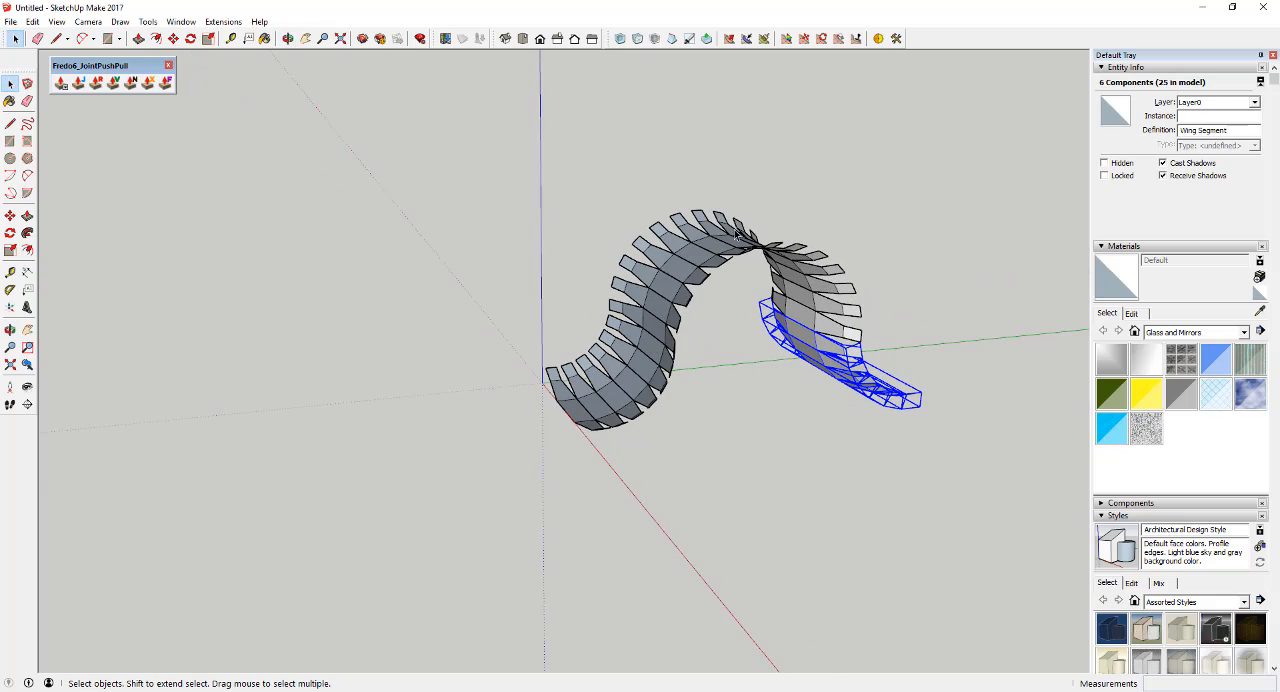
{"action": "mouse_move", "coordinate": [946, 460]}
{"action": "middle_mouse_down"}
{"action": "mouse_move", "coordinate": [628, 298]}
{"action": "mouse_move", "coordinate": [428, 103]}
{"action": "middle_mouse_up"}
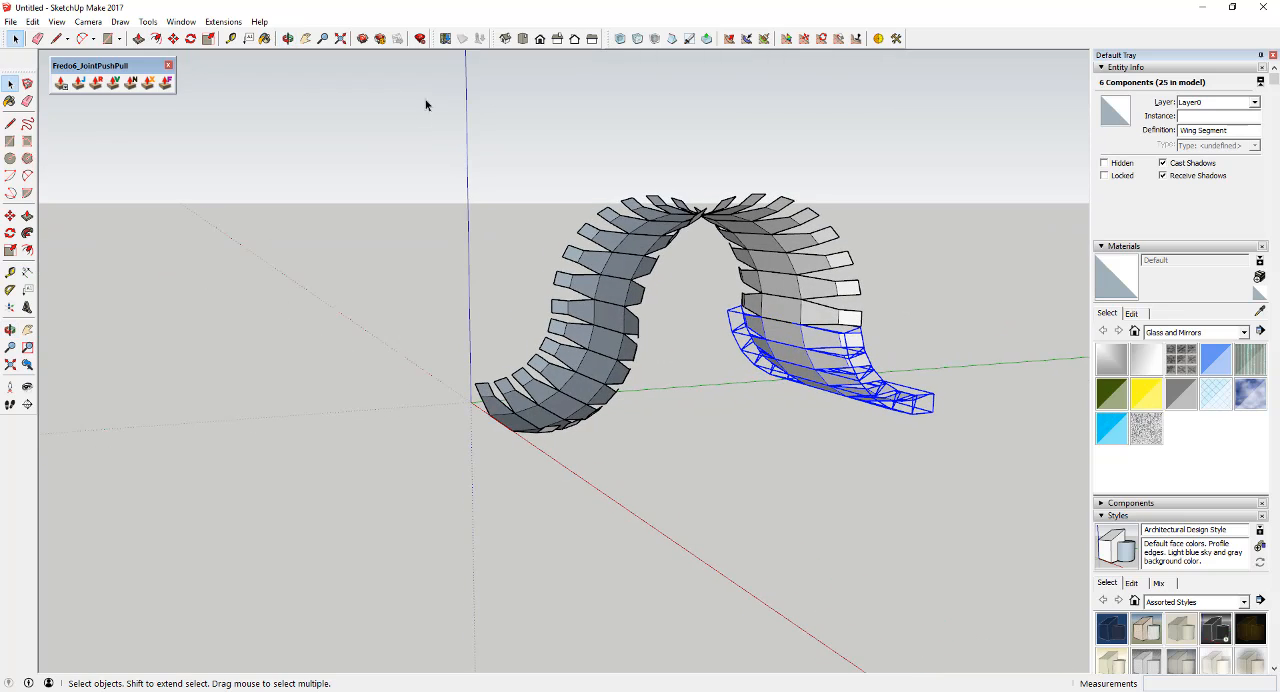
{"action": "left_click_drag", "start_coordinate": [423, 132], "coordinate": [995, 511]}
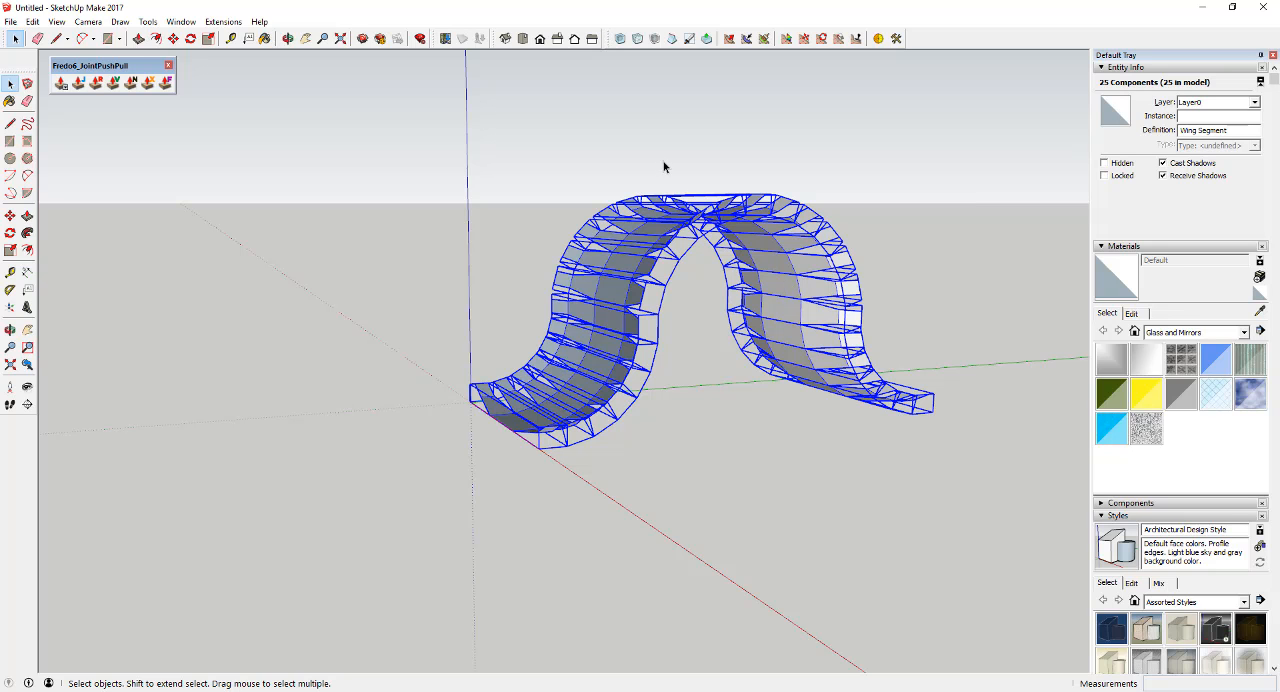
{"action": "mouse_move", "coordinate": [669, 374]}
{"action": "middle_mouse_down"}
{"action": "mouse_move", "coordinate": [647, 311]}
{"action": "mouse_move", "coordinate": [765, 328]}
{"action": "mouse_move", "coordinate": [765, 293]}
{"action": "middle_mouse_up"}
{"action": "left_click", "coordinate": [765, 328]}
{"action": "triple_click", "coordinate": [777, 303]}
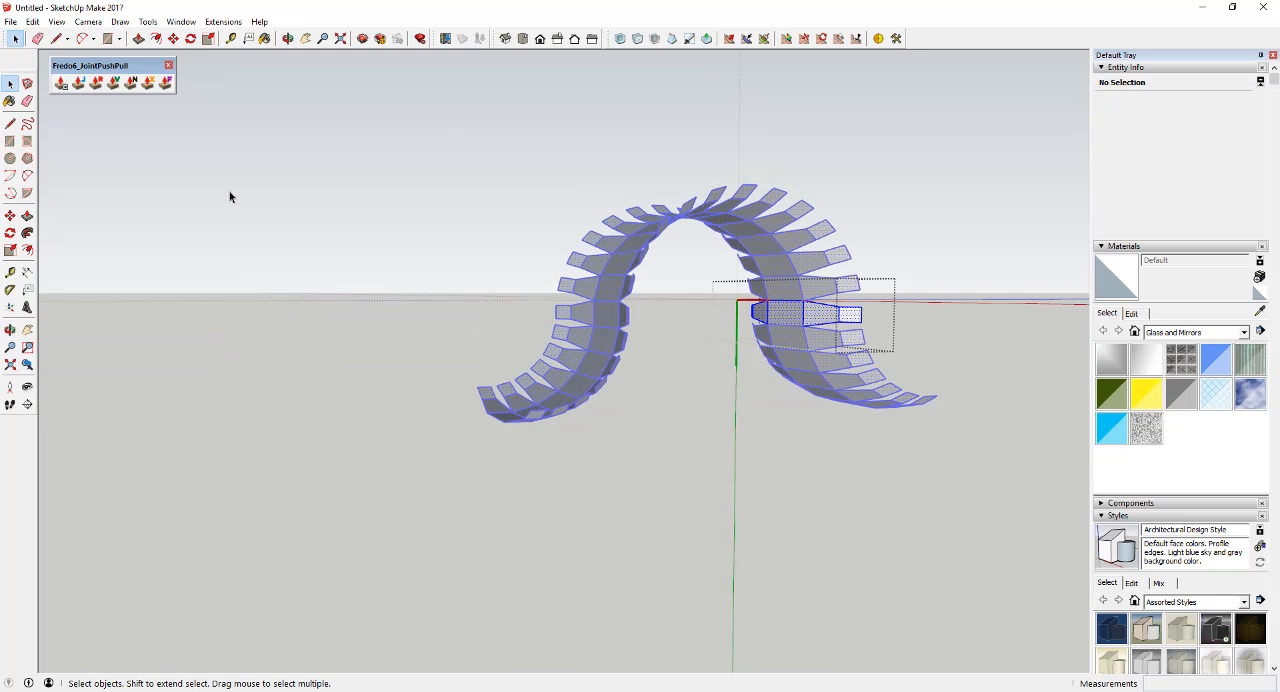
{"action": "left_click", "coordinate": [130, 85]}
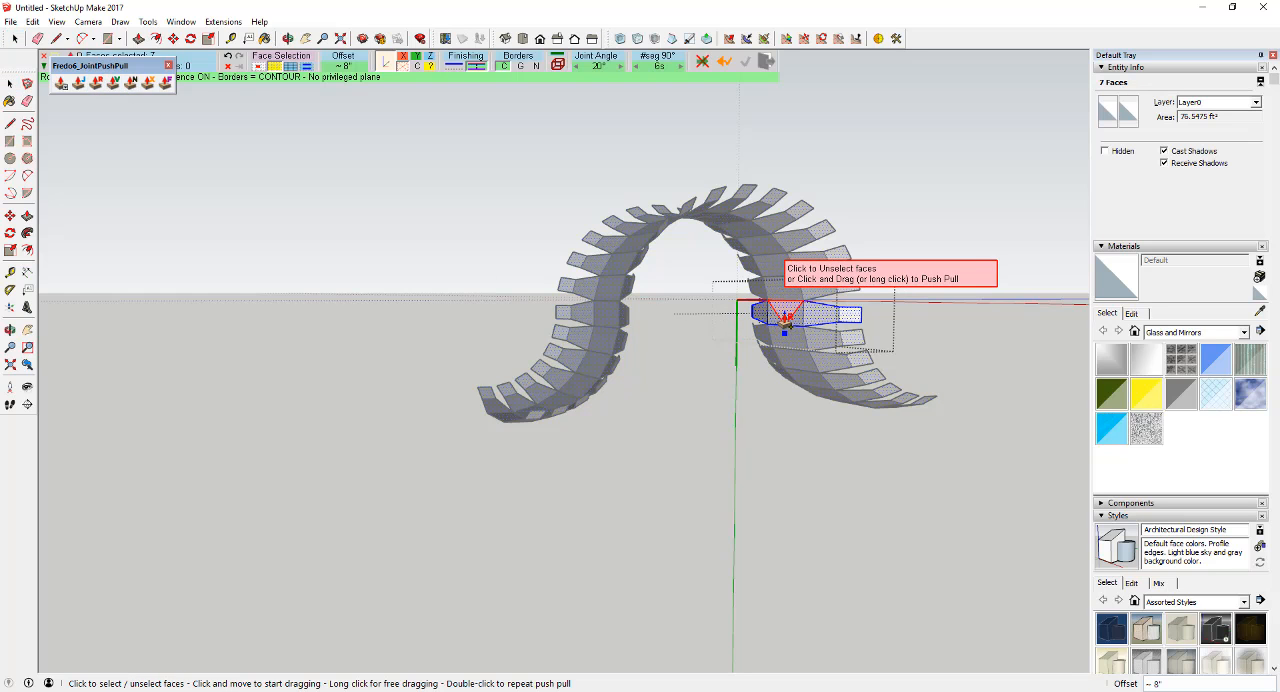
{"action": "left_click_drag", "start_coordinate": [786, 318], "coordinate": [775, 320]}
{"action": "left_click", "coordinate": [821, 442]}
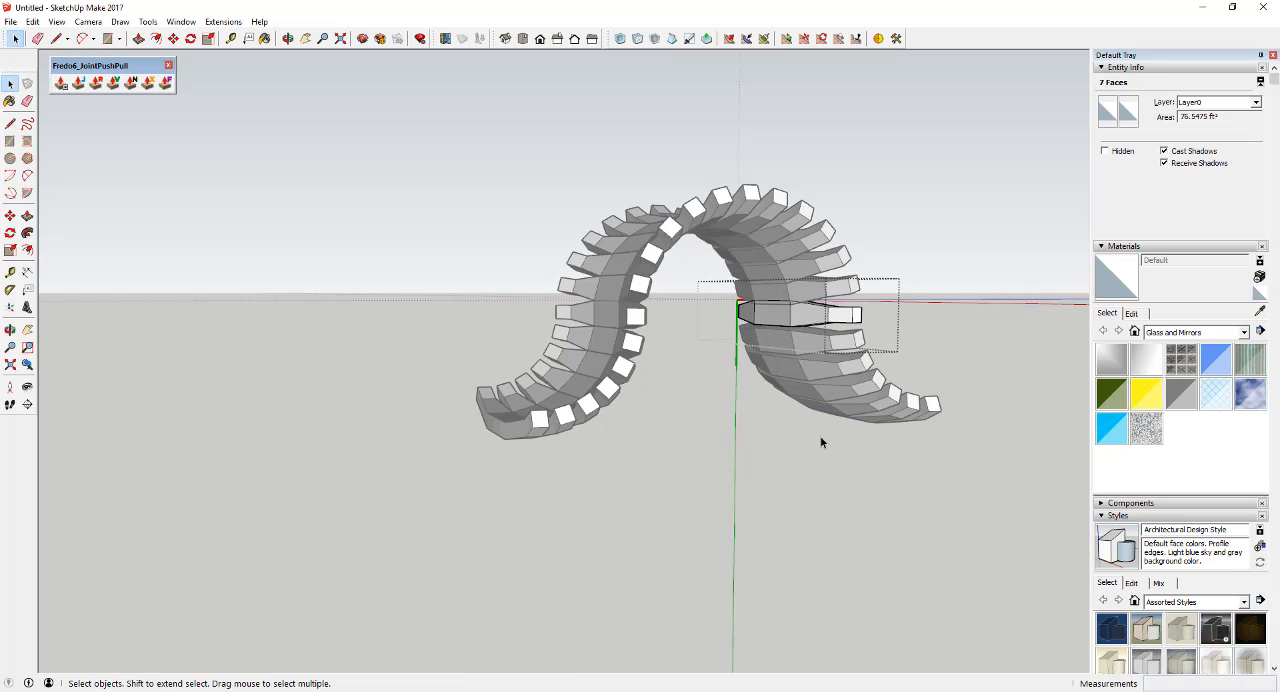
{"action": "mouse_move", "coordinate": [821, 442]}
{"action": "middle_mouse_down"}
{"action": "mouse_move", "coordinate": [757, 386]}
{"action": "mouse_move", "coordinate": [611, 343]}
{"action": "mouse_move", "coordinate": [586, 263]}
{"action": "mouse_move", "coordinate": [672, 243]}
{"action": "mouse_move", "coordinate": [760, 300]}
{"action": "mouse_move", "coordinate": [820, 380]}
{"action": "mouse_move", "coordinate": [811, 346]}
{"action": "mouse_move", "coordinate": [796, 412]}
{"action": "mouse_move", "coordinate": [606, 161]}
{"action": "middle_mouse_up"}
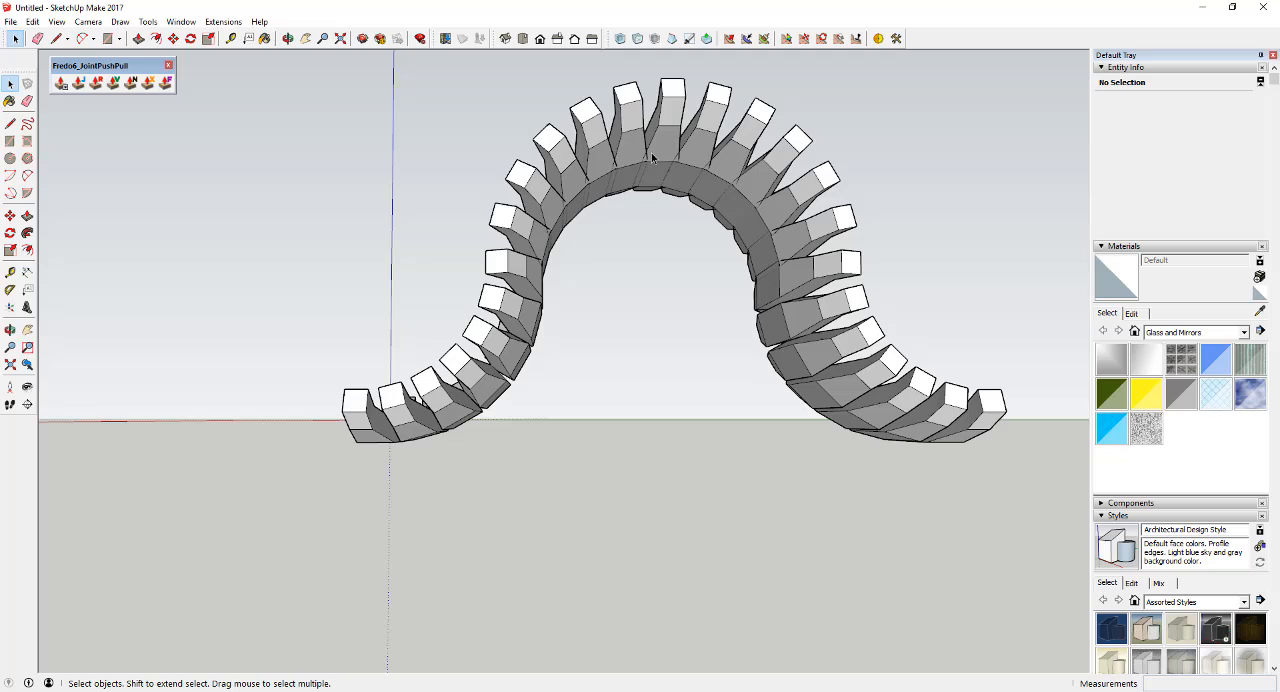
{"action": "mouse_move", "coordinate": [740, 190]}
{"action": "middle_mouse_down"}
{"action": "mouse_move", "coordinate": [800, 250]}
{"action": "mouse_move", "coordinate": [880, 294]}
{"action": "mouse_move", "coordinate": [913, 378]}
{"action": "middle_mouse_up"}
{"action": "double_click", "coordinate": [913, 378]}
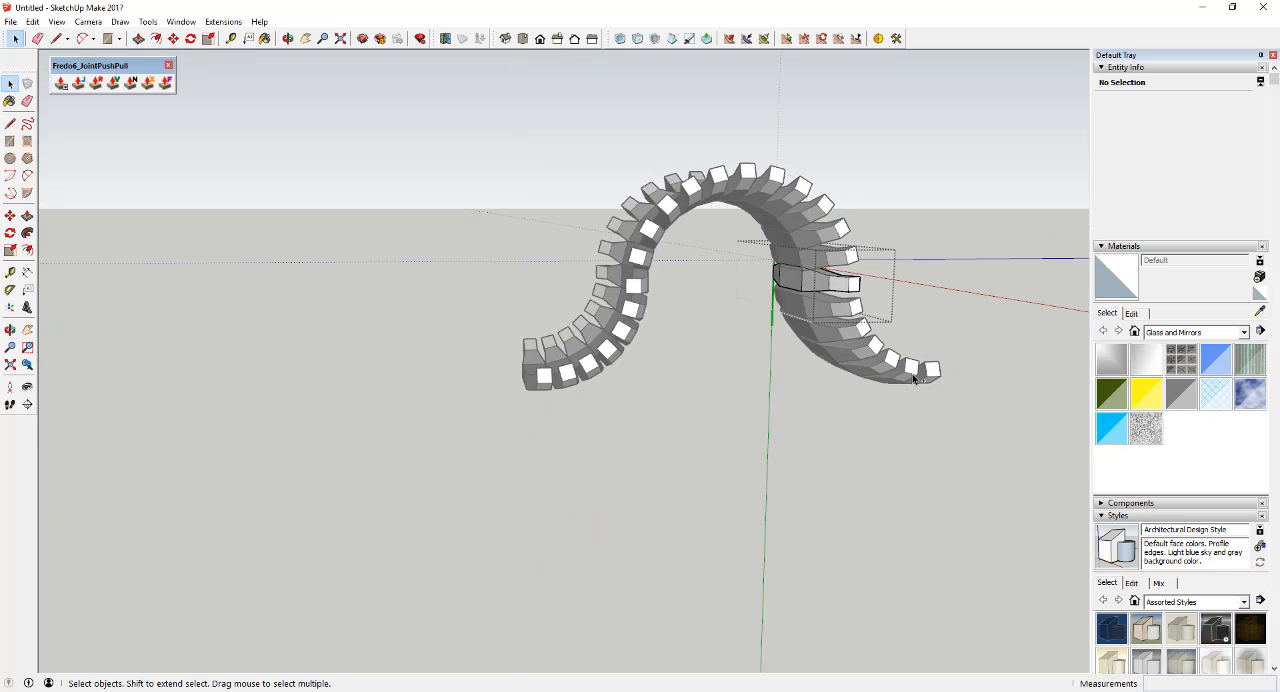
Revert the thickened ends, select all 25 wing segments and explode them into loose geometry.
{"action": "left_click", "coordinate": [888, 365]}
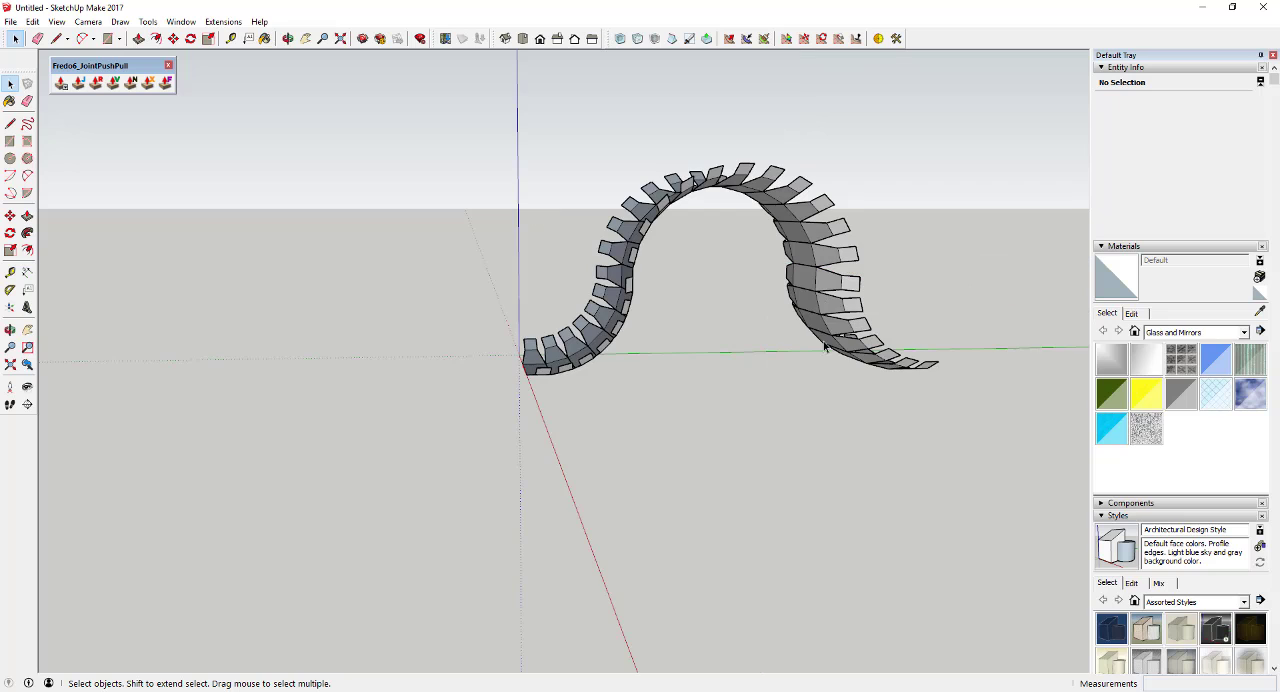
{"action": "left_click", "coordinate": [810, 242]}
{"action": "mouse_move", "coordinate": [471, 80]}
{"action": "left_mouse_down"}
{"action": "mouse_move", "coordinate": [800, 391]}
{"action": "mouse_move", "coordinate": [984, 490]}
{"action": "left_mouse_up"}
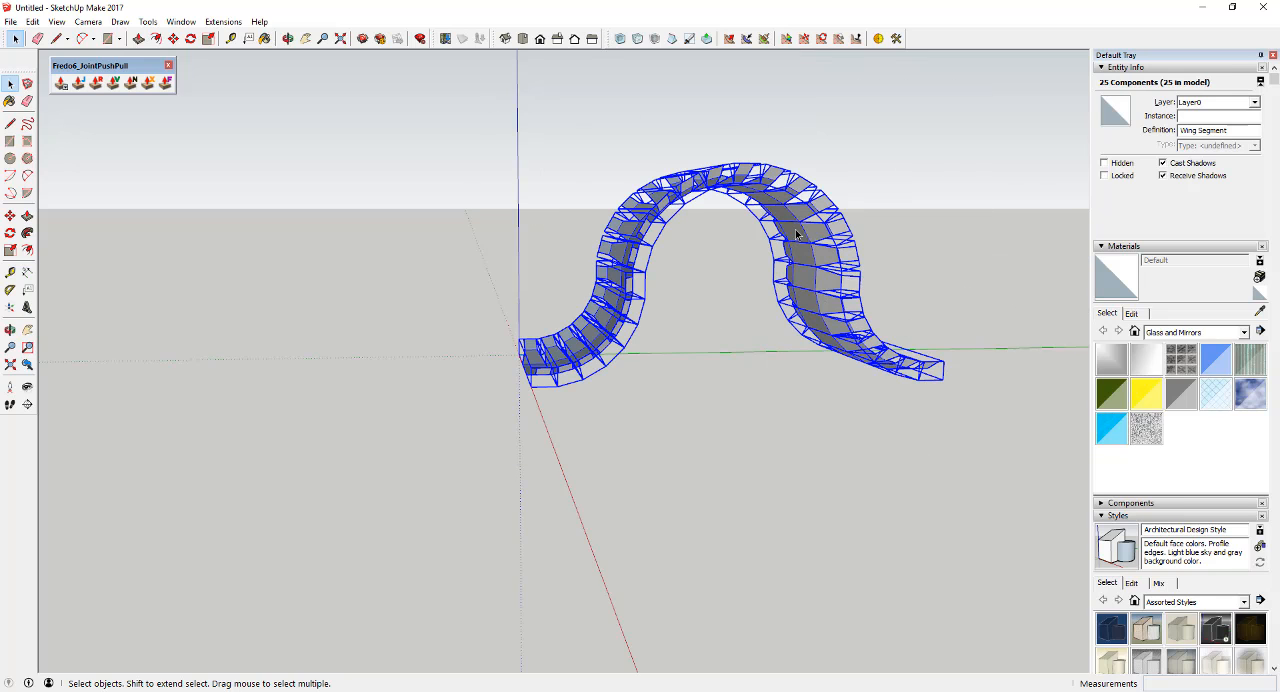
{"action": "right_click", "coordinate": [797, 233]}
{"action": "left_click", "coordinate": [847, 304]}
Inspect the exploded arch faces and window-select the whole arch.
{"action": "mouse_move", "coordinate": [806, 240]}
{"action": "middle_mouse_down"}
{"action": "mouse_move", "coordinate": [829, 232]}
{"action": "mouse_move", "coordinate": [805, 228]}
{"action": "middle_mouse_up"}
{"action": "left_click", "coordinate": [745, 232]}
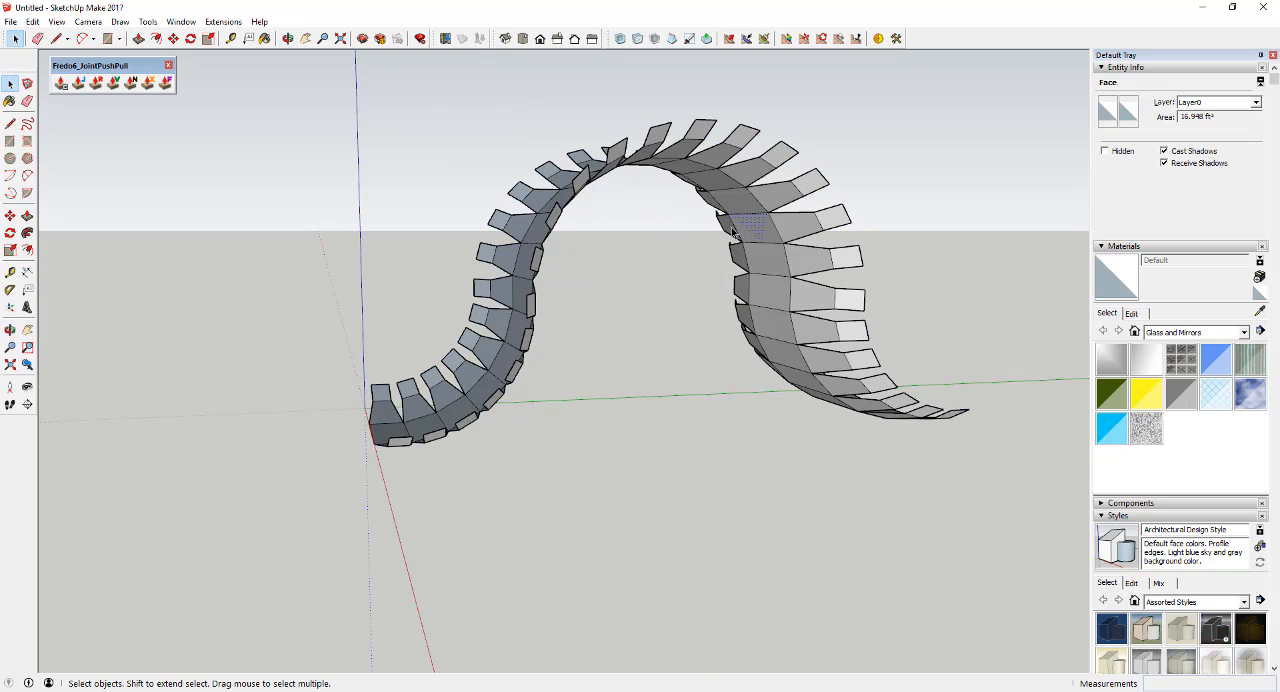
{"action": "left_click", "coordinate": [760, 238]}
{"action": "left_click", "coordinate": [797, 244]}
{"action": "middle_click_drag", "start_coordinate": [797, 244], "coordinate": [822, 282]}
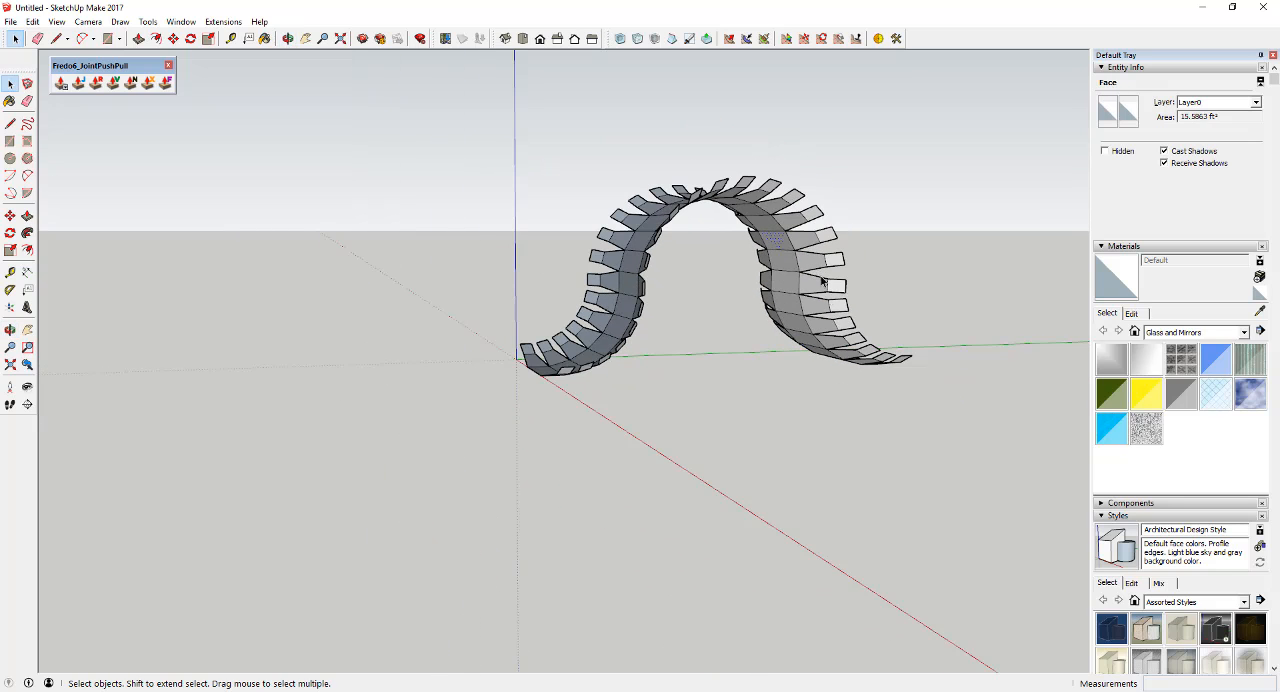
{"action": "mouse_move", "coordinate": [846, 326]}
{"action": "middle_mouse_down"}
{"action": "mouse_move", "coordinate": [804, 342]}
{"action": "mouse_move", "coordinate": [720, 230]}
{"action": "middle_mouse_up"}
{"action": "scroll", "coordinate": [695, 178], "scroll_direction": "up", "scroll_amount": 2}
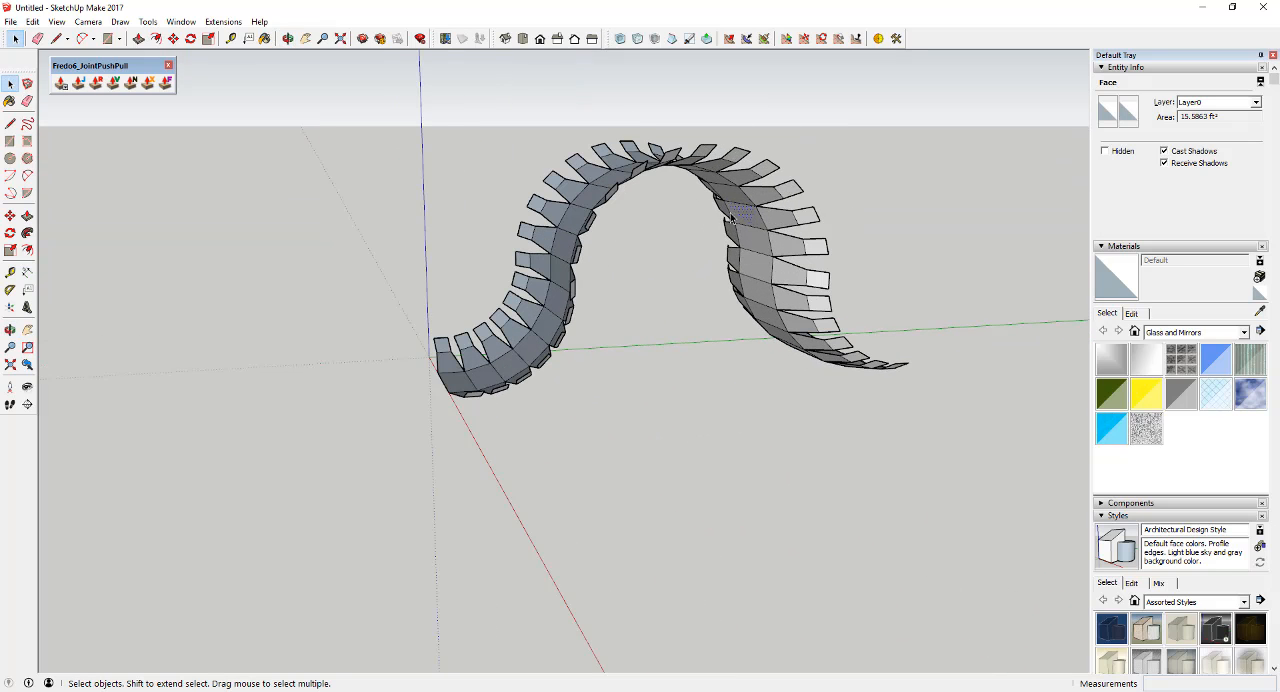
{"action": "scroll", "coordinate": [730, 218], "scroll_direction": "down", "scroll_amount": 2}
{"action": "left_click_drag", "start_coordinate": [434, 109], "coordinate": [870, 380]}
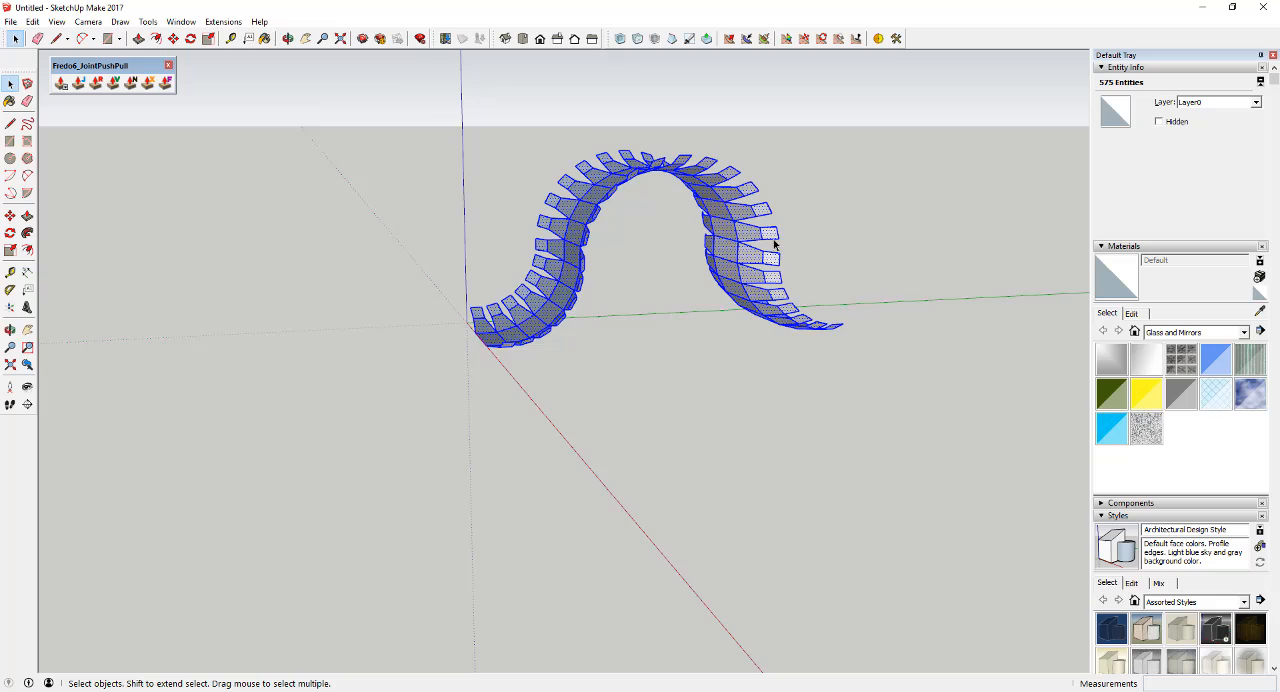
{"action": "scroll", "coordinate": [776, 245], "scroll_direction": "up", "scroll_amount": 2}
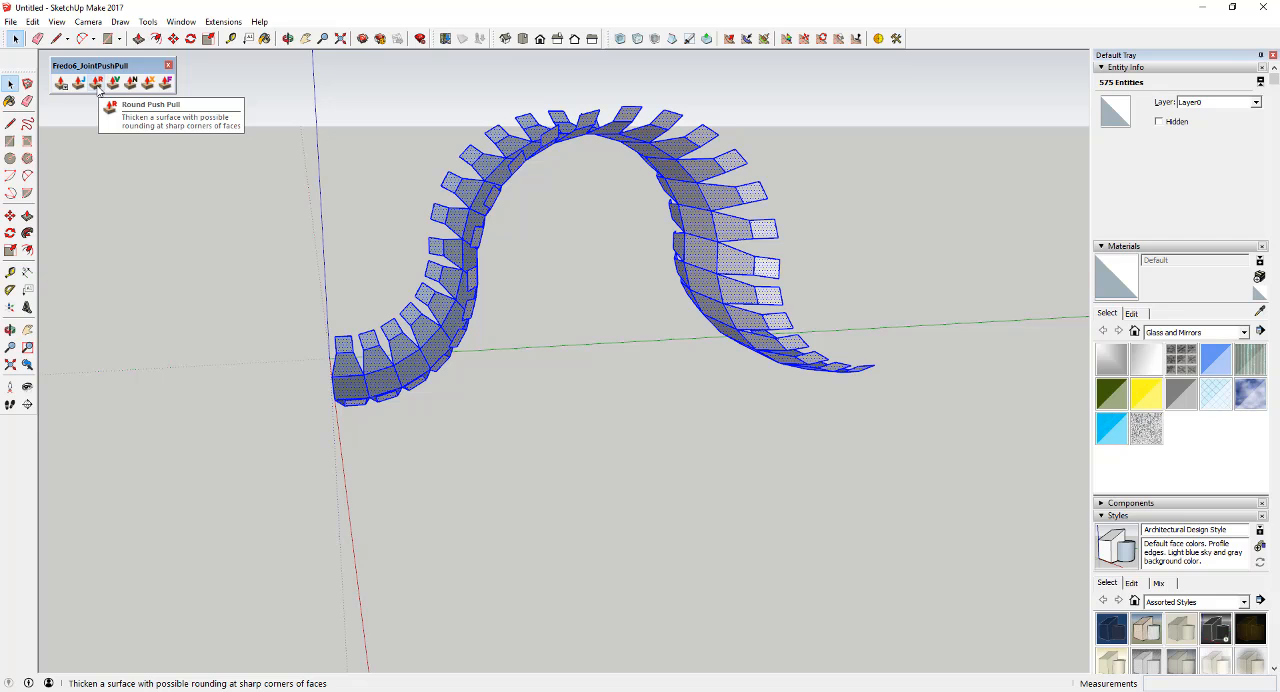
Joint Push Pull the arch faces outward into thick blocky ribs and orbit to face the camera.
{"action": "left_click", "coordinate": [97, 84]}
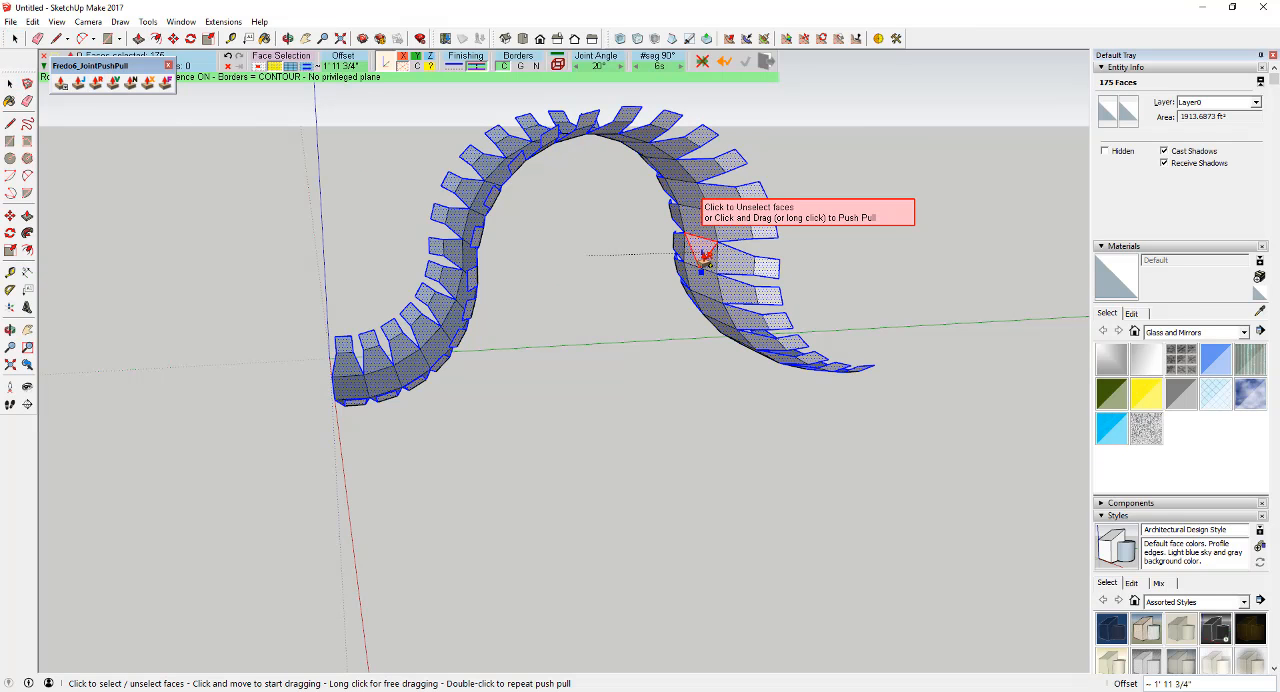
{"action": "left_click_drag", "start_coordinate": [698, 258], "coordinate": [689, 258]}
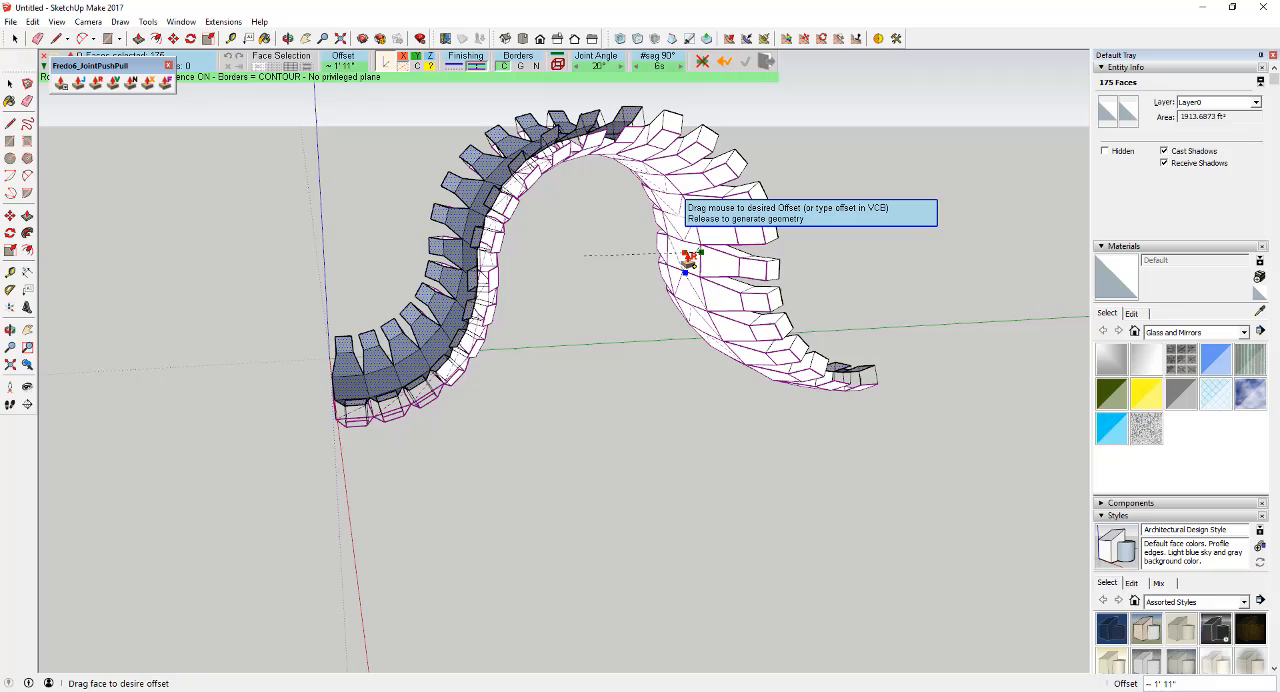
{"action": "left_click_drag", "start_coordinate": [689, 258], "coordinate": [981, 261]}
{"action": "key", "text": "o"}
{"action": "mouse_move", "coordinate": [981, 261]}
{"action": "middle_mouse_down"}
{"action": "mouse_move", "coordinate": [800, 266]}
{"action": "mouse_move", "coordinate": [531, 223]}
{"action": "mouse_move", "coordinate": [617, 251]}
{"action": "mouse_move", "coordinate": [656, 282]}
{"action": "middle_mouse_up"}
{"action": "left_click_drag", "start_coordinate": [657, 282], "coordinate": [502, 341]}
{"action": "key", "text": "space"}
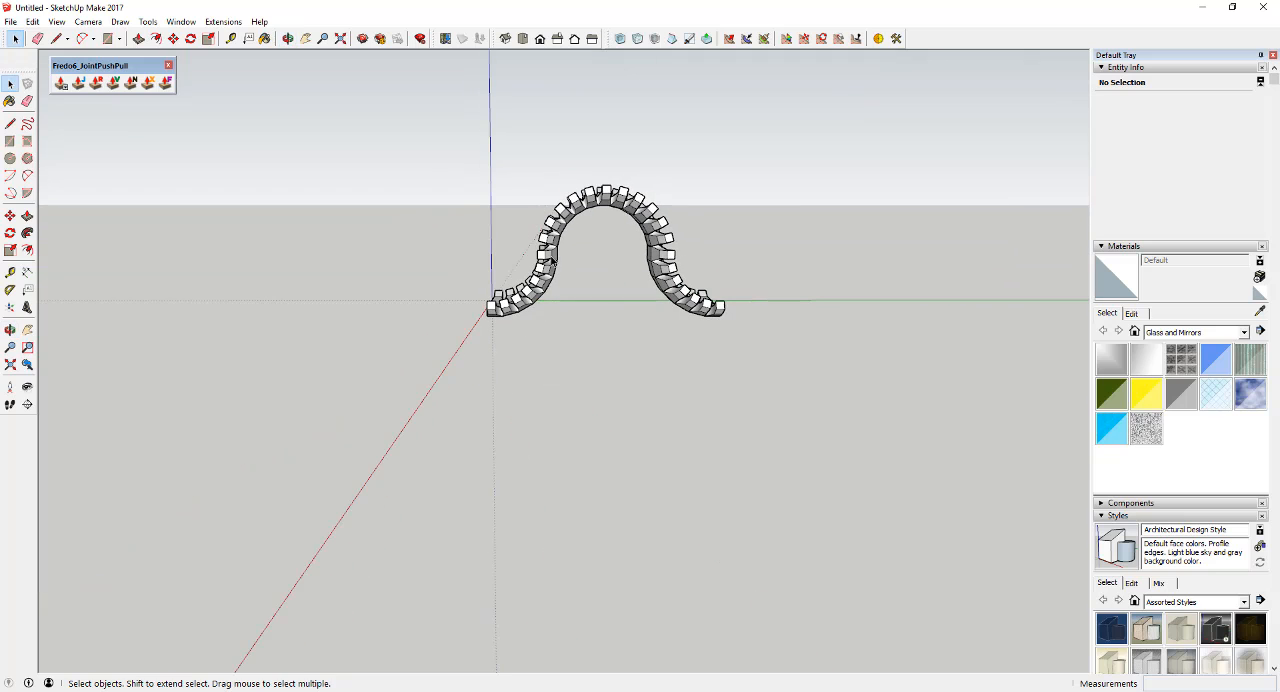
{"action": "scroll", "coordinate": [693, 243], "scroll_direction": "up", "scroll_amount": 2}
{"action": "scroll", "coordinate": [693, 243], "scroll_direction": "up", "scroll_amount": 2}
{"action": "middle_click_drag", "start_coordinate": [693, 243], "coordinate": [723, 277]}
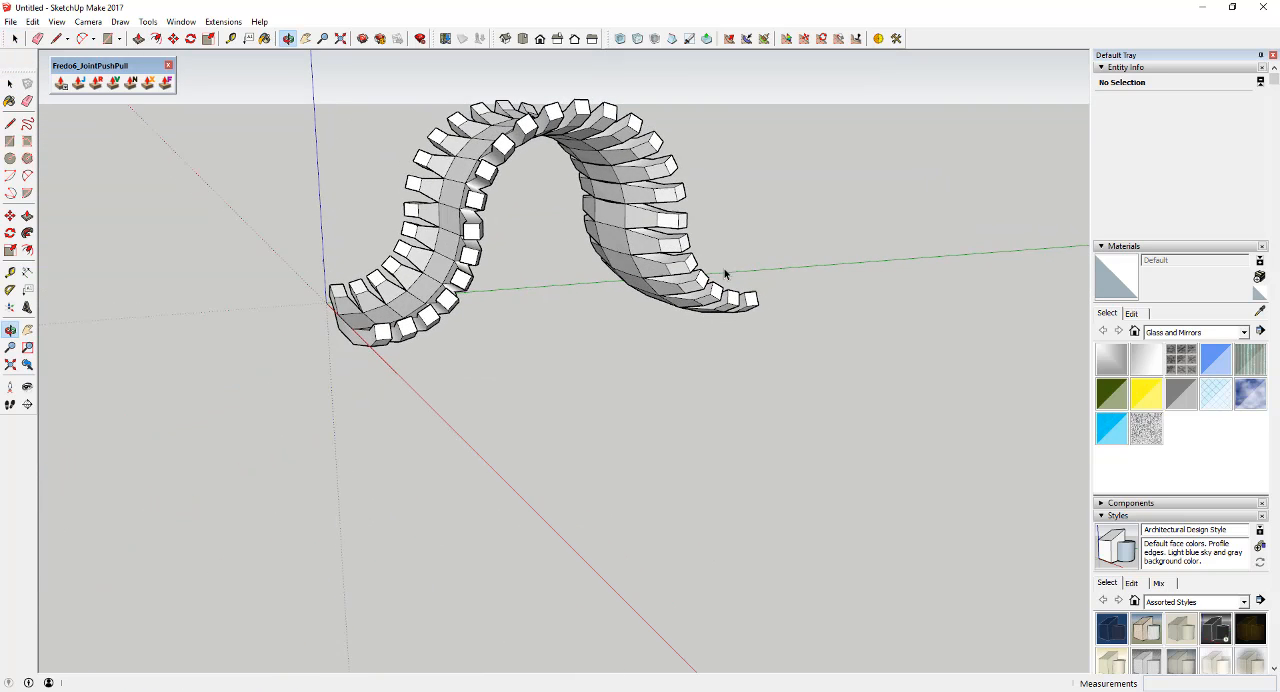
{"action": "scroll", "coordinate": [700, 260], "scroll_direction": "up", "scroll_amount": 4}
{"action": "scroll", "coordinate": [676, 240], "scroll_direction": "up", "scroll_amount": 2}
{"action": "scroll", "coordinate": [570, 178], "scroll_direction": "down", "scroll_amount": 3}
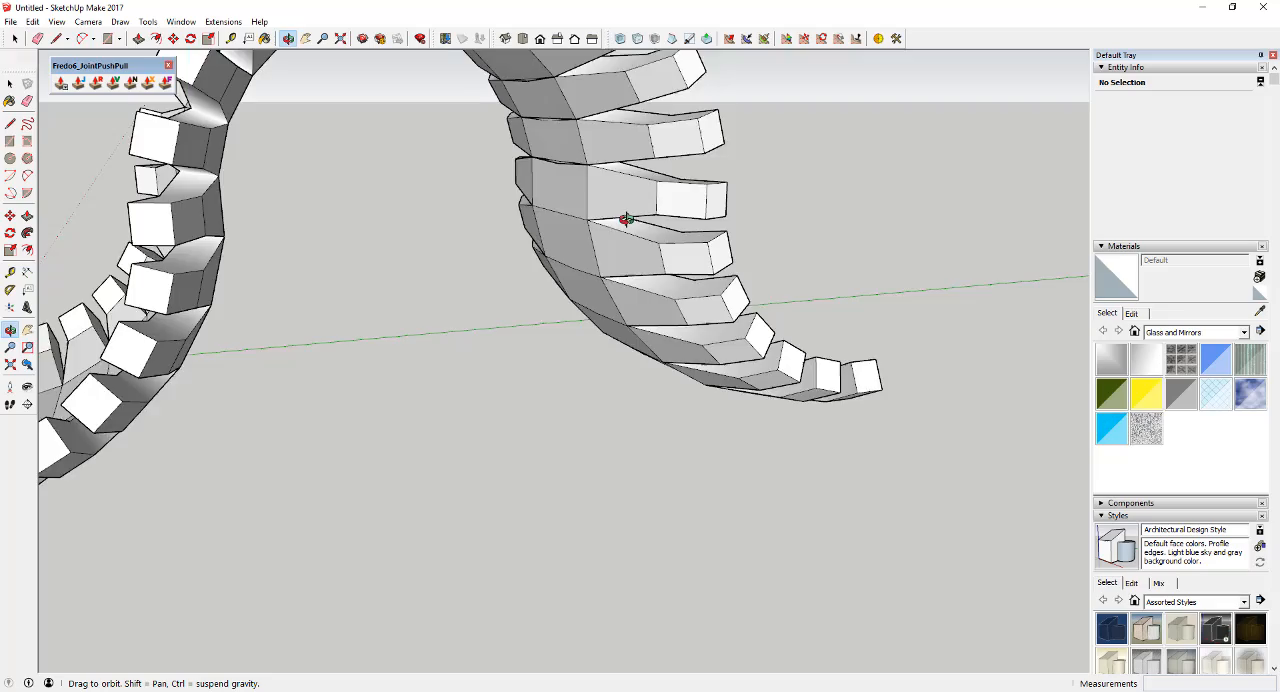
{"action": "mouse_move", "coordinate": [623, 217]}
{"action": "middle_mouse_down"}
{"action": "mouse_move", "coordinate": [606, 229]}
{"action": "mouse_move", "coordinate": [487, 60]}
{"action": "mouse_move", "coordinate": [503, 63]}
{"action": "middle_mouse_up"}
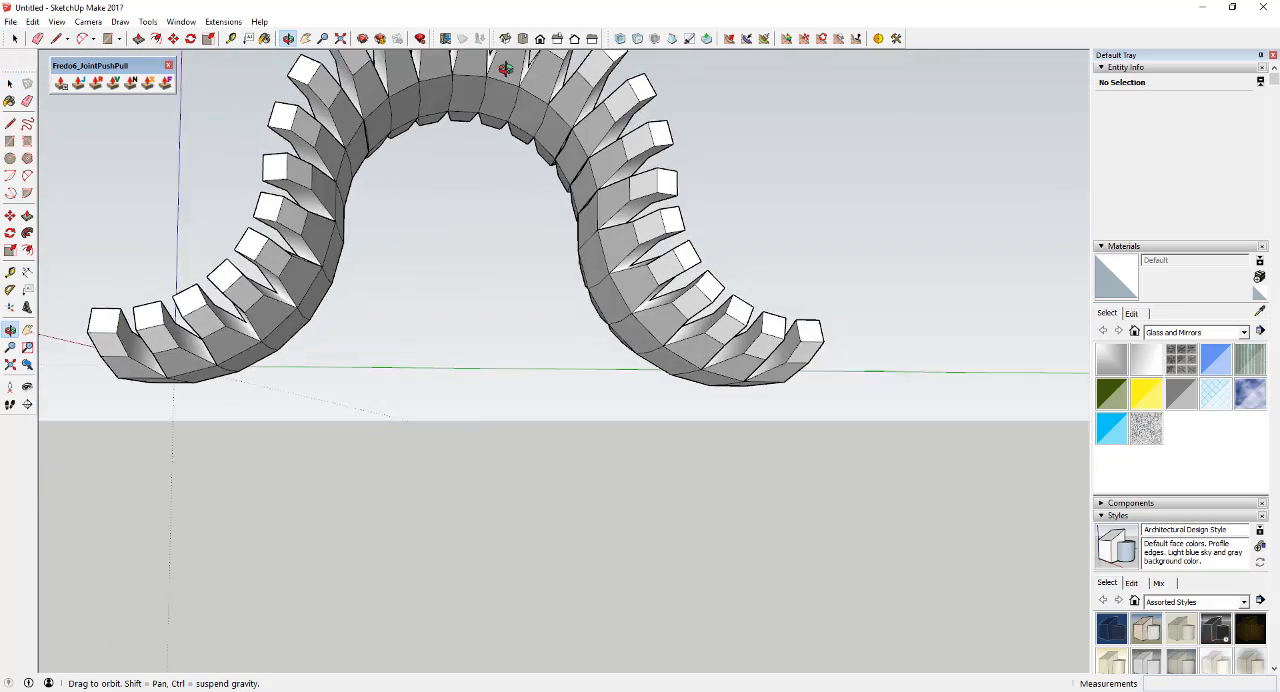
{"action": "scroll", "coordinate": [389, 157], "scroll_direction": "up", "scroll_amount": 5}
{"action": "scroll", "coordinate": [360, 135], "scroll_direction": "up", "scroll_amount": 3}
{"action": "scroll", "coordinate": [709, 186], "scroll_direction": "down", "scroll_amount": 3}
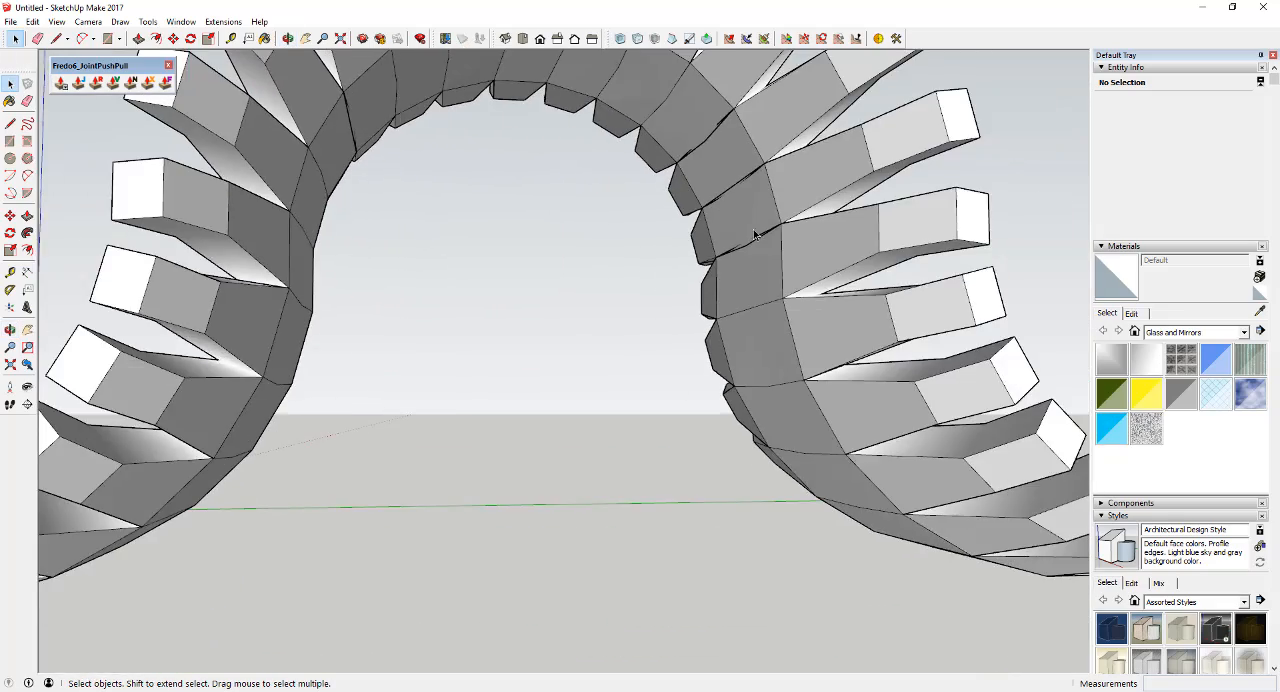
{"action": "middle_click_drag", "start_coordinate": [757, 234], "coordinate": [763, 251]}
{"action": "scroll", "coordinate": [732, 270], "scroll_direction": "up", "scroll_amount": 5}
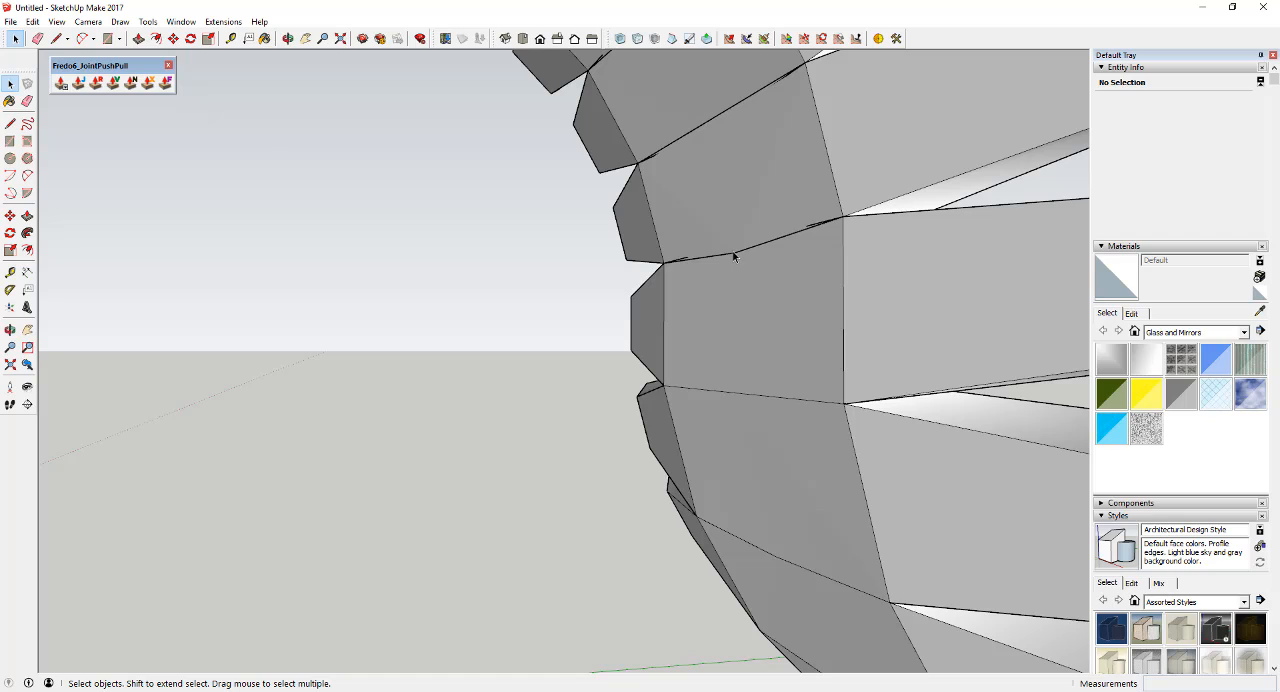
{"action": "scroll", "coordinate": [734, 257], "scroll_direction": "down", "scroll_amount": 5}
{"action": "scroll", "coordinate": [737, 263], "scroll_direction": "down", "scroll_amount": 3}
{"action": "mouse_move", "coordinate": [737, 263]}
{"action": "middle_mouse_down"}
{"action": "mouse_move", "coordinate": [757, 334]}
{"action": "mouse_move", "coordinate": [807, 332]}
{"action": "middle_mouse_up"}
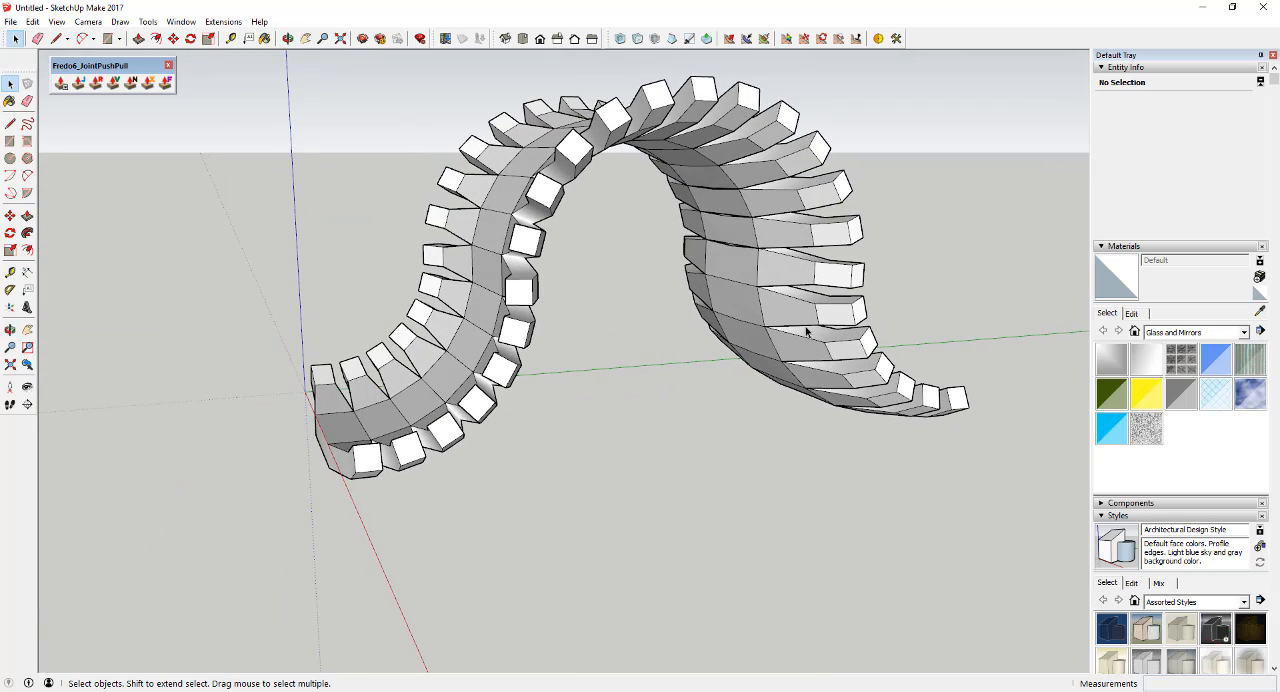
{"action": "scroll", "coordinate": [788, 323], "scroll_direction": "down", "scroll_amount": 1}
{"action": "scroll", "coordinate": [763, 302], "scroll_direction": "down", "scroll_amount": 2}
{"action": "scroll", "coordinate": [760, 307], "scroll_direction": "up", "scroll_amount": 3}
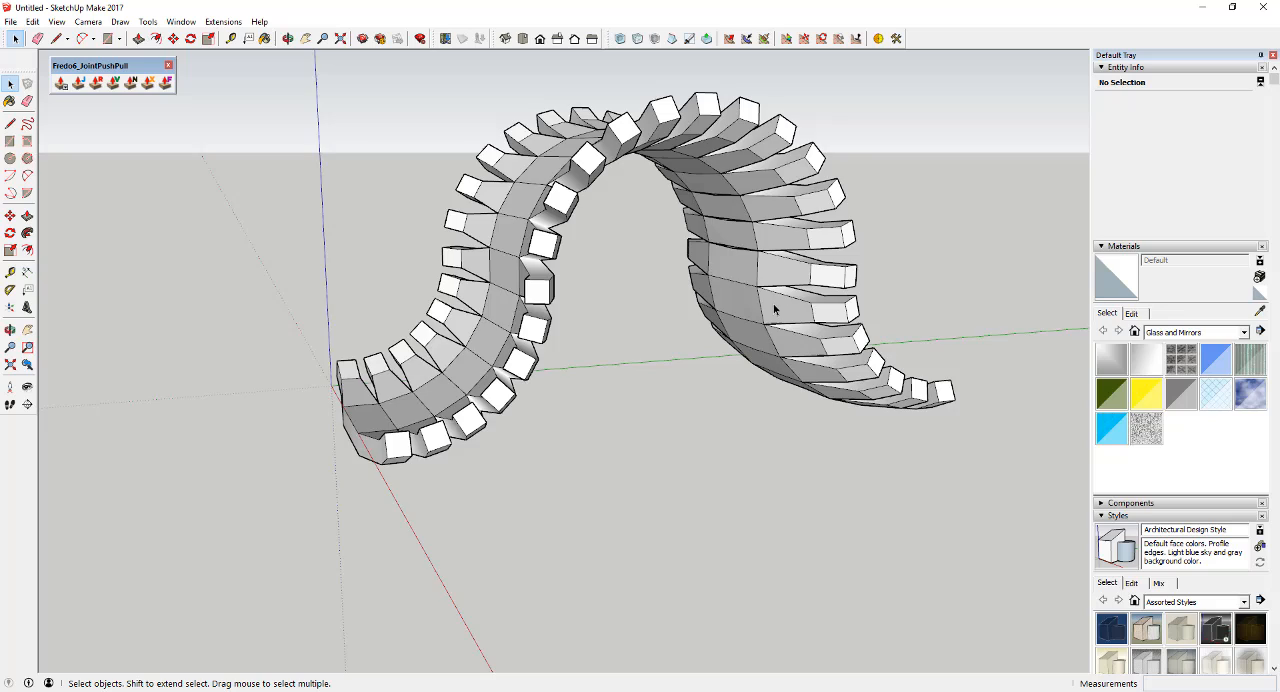
{"action": "scroll", "coordinate": [775, 305], "scroll_direction": "down", "scroll_amount": 2}
{"action": "mouse_move", "coordinate": [777, 297]}
{"action": "middle_mouse_down"}
{"action": "mouse_move", "coordinate": [383, 251]}
{"action": "mouse_move", "coordinate": [749, 289]}
{"action": "middle_mouse_up"}
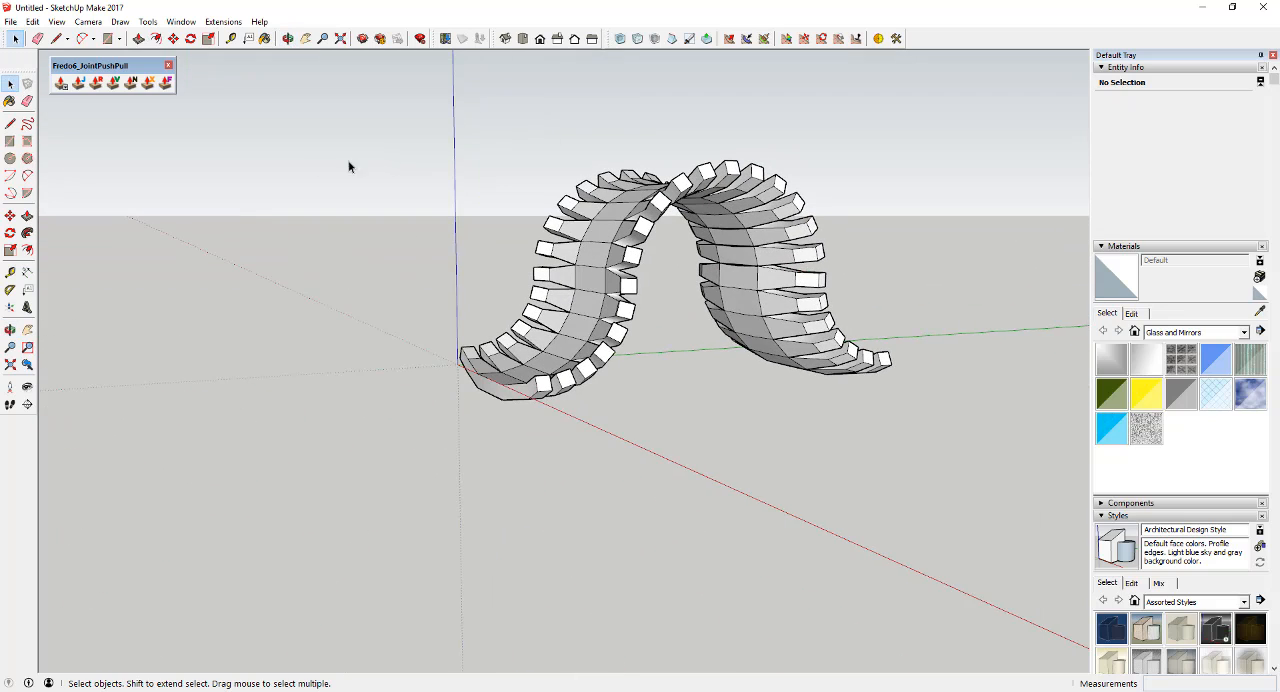
Window-select the whole ribbed arch and start Artisan Subdivide and Smooth on it.
{"action": "left_click_drag", "start_coordinate": [376, 114], "coordinate": [1045, 505]}
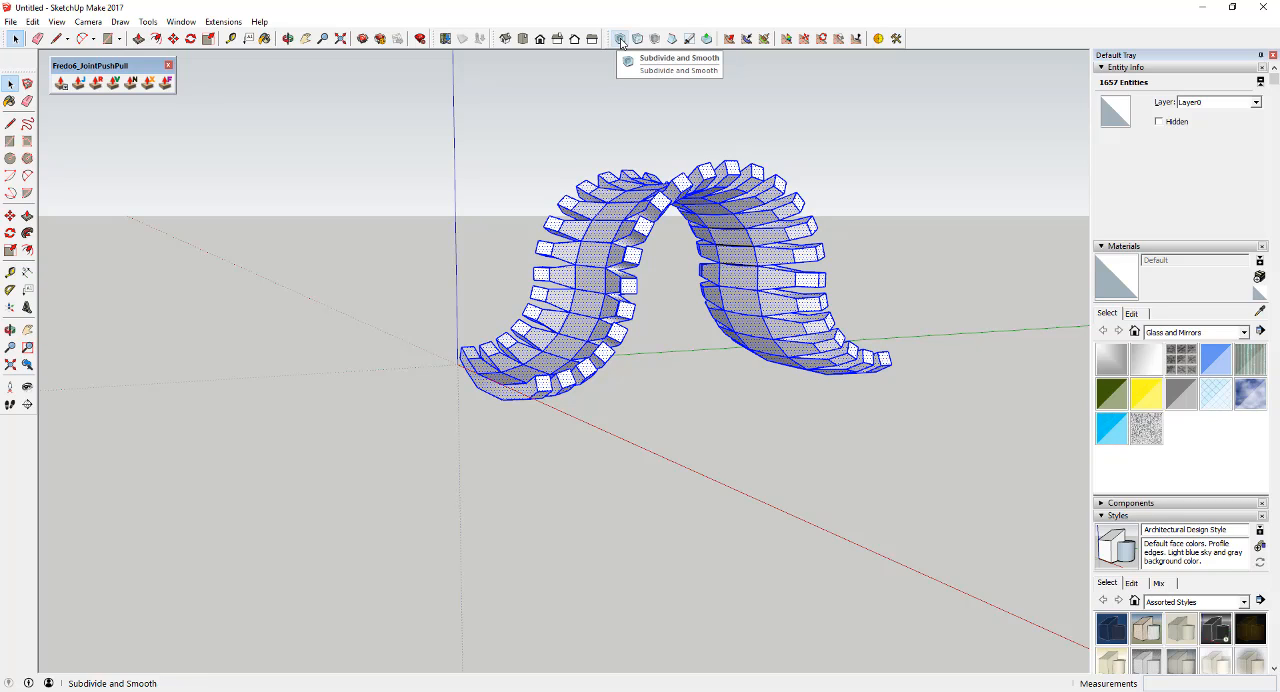
{"action": "left_click", "coordinate": [621, 41]}
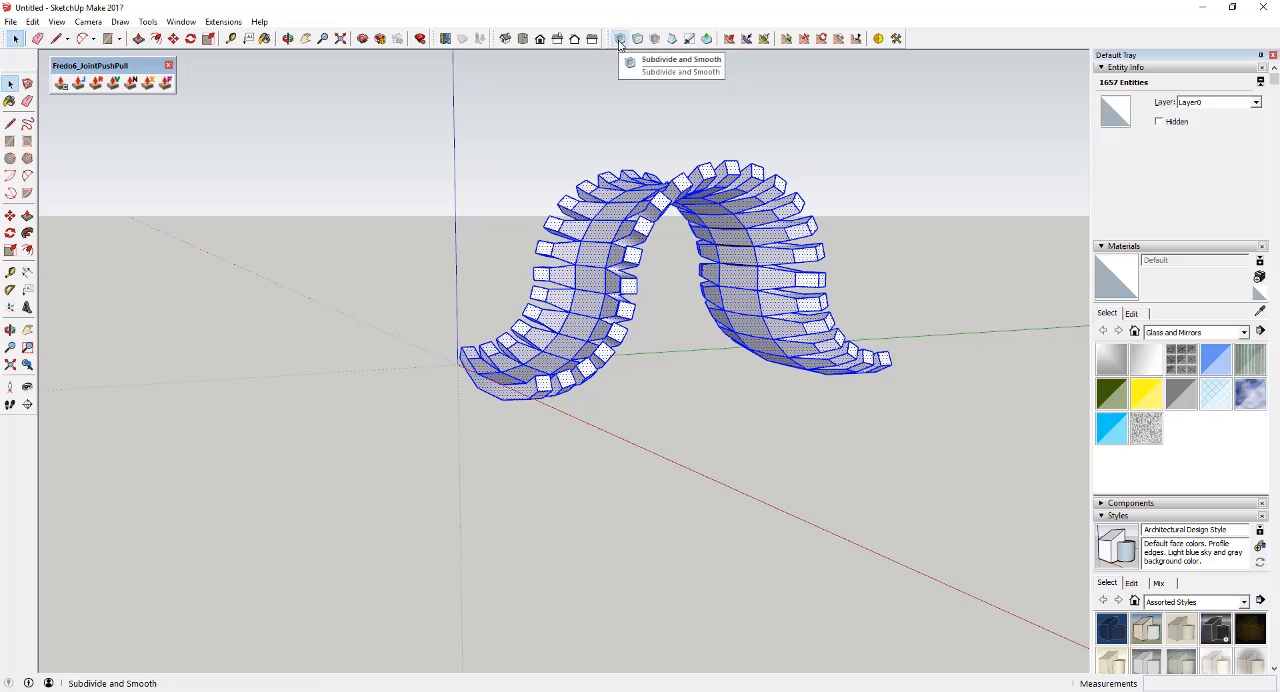
{"action": "left_click", "coordinate": [620, 41]}
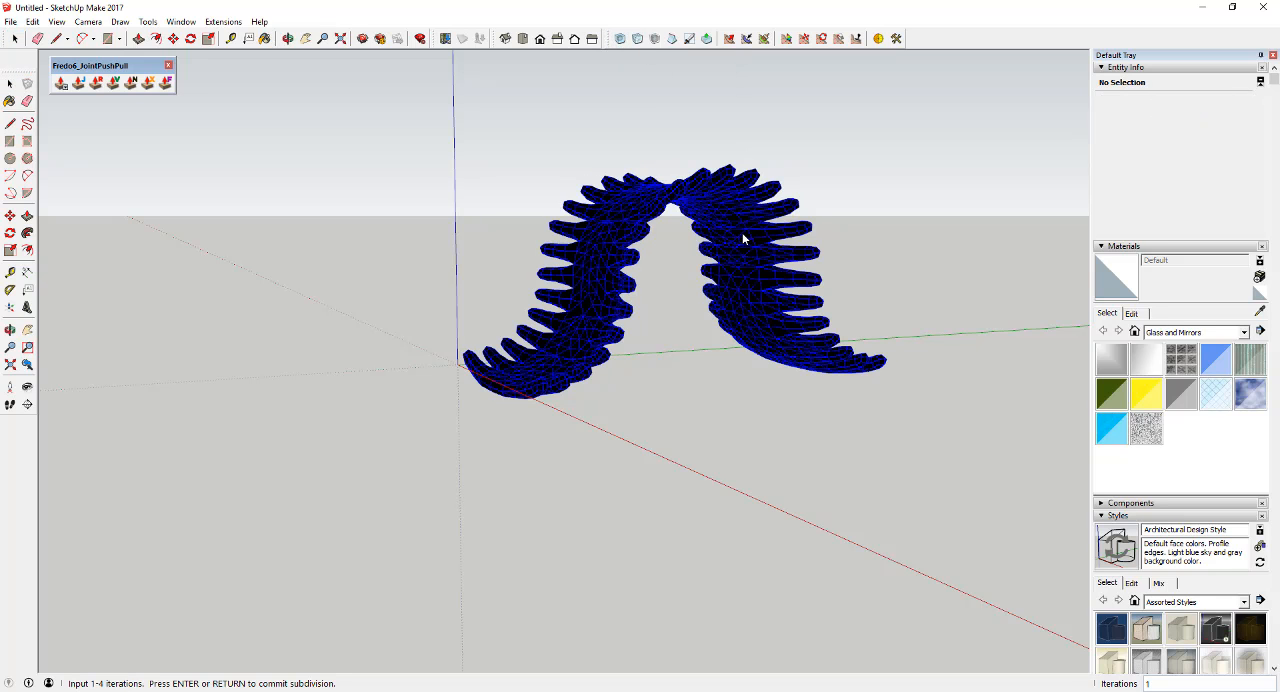
{"action": "scroll", "coordinate": [745, 233], "scroll_direction": "up", "scroll_amount": 2}
{"action": "scroll", "coordinate": [757, 243], "scroll_direction": "up", "scroll_amount": 2}
{"action": "scroll", "coordinate": [776, 265], "scroll_direction": "up", "scroll_amount": 2}
{"action": "type", "text": "2"}
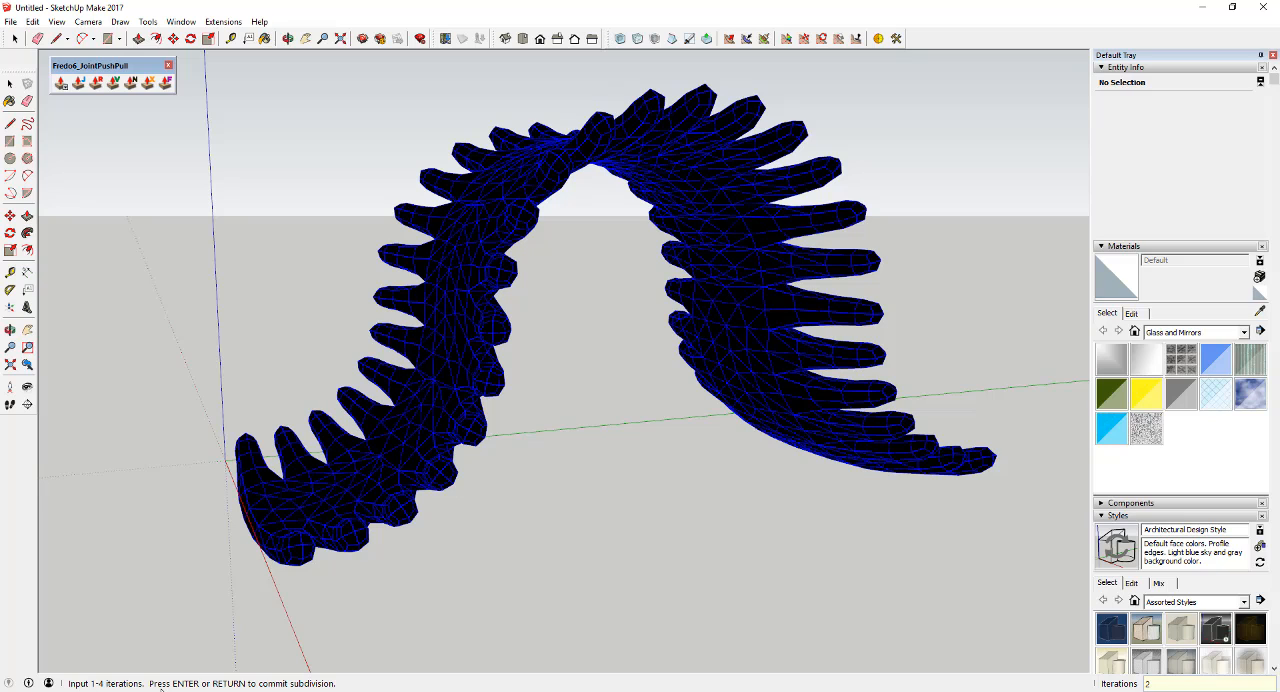
Confirm two iterations and commit the subdivision to generate the smoothed geometry.
{"action": "key", "text": "Return"}
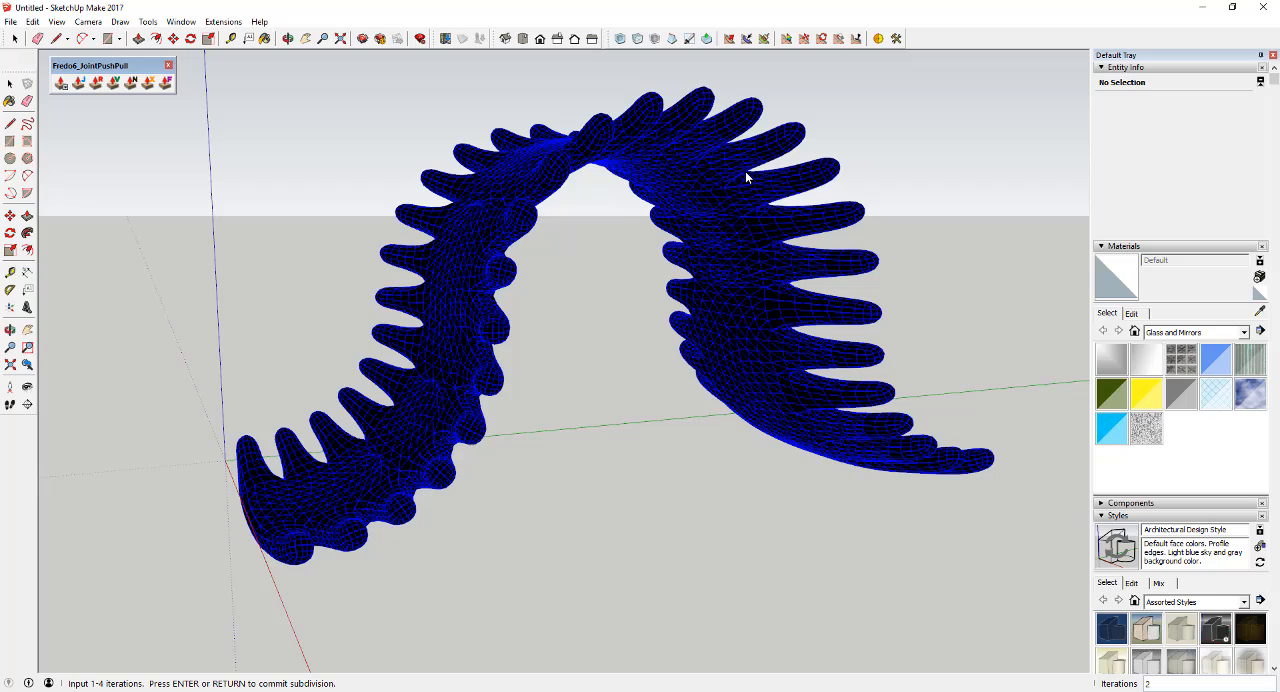
{"action": "key", "text": "Return"}
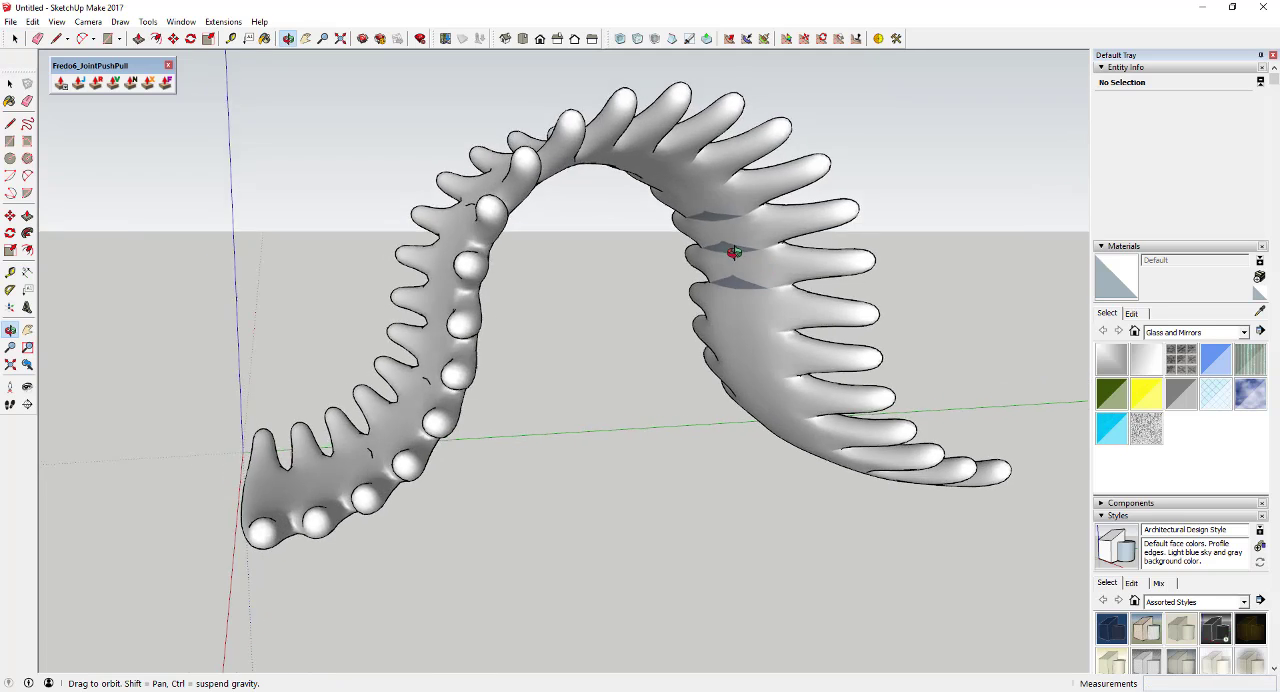
Select the smoothed surface and orbit around the rounded finger-like ribs to inspect them.
{"action": "mouse_move", "coordinate": [704, 340]}
{"action": "middle_mouse_down"}
{"action": "mouse_move", "coordinate": [649, 126]}
{"action": "mouse_move", "coordinate": [757, 200]}
{"action": "mouse_move", "coordinate": [719, 223]}
{"action": "mouse_move", "coordinate": [778, 249]}
{"action": "mouse_move", "coordinate": [814, 243]}
{"action": "mouse_move", "coordinate": [683, 305]}
{"action": "middle_mouse_up"}
{"action": "scroll", "coordinate": [719, 223], "scroll_direction": "up", "scroll_amount": 3}
{"action": "left_click", "coordinate": [719, 223]}
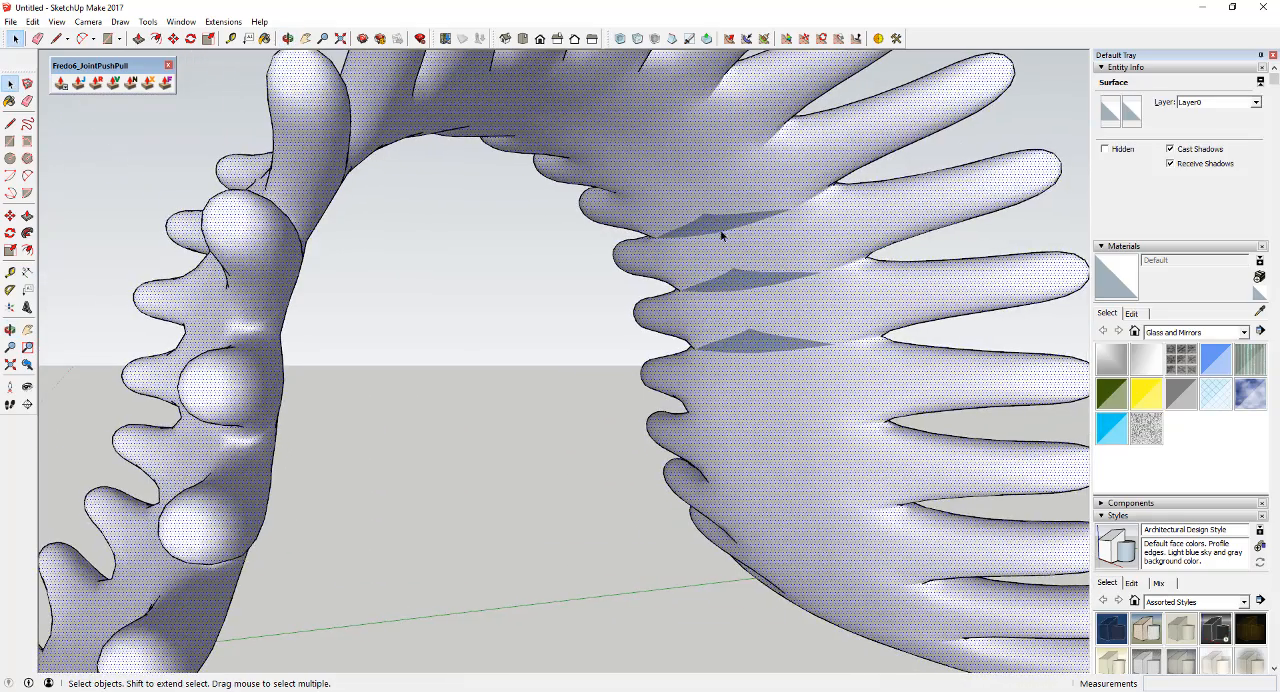
{"action": "mouse_move", "coordinate": [722, 234]}
{"action": "middle_mouse_down"}
{"action": "mouse_move", "coordinate": [726, 220]}
{"action": "mouse_move", "coordinate": [429, 189]}
{"action": "mouse_move", "coordinate": [748, 357]}
{"action": "middle_mouse_up"}
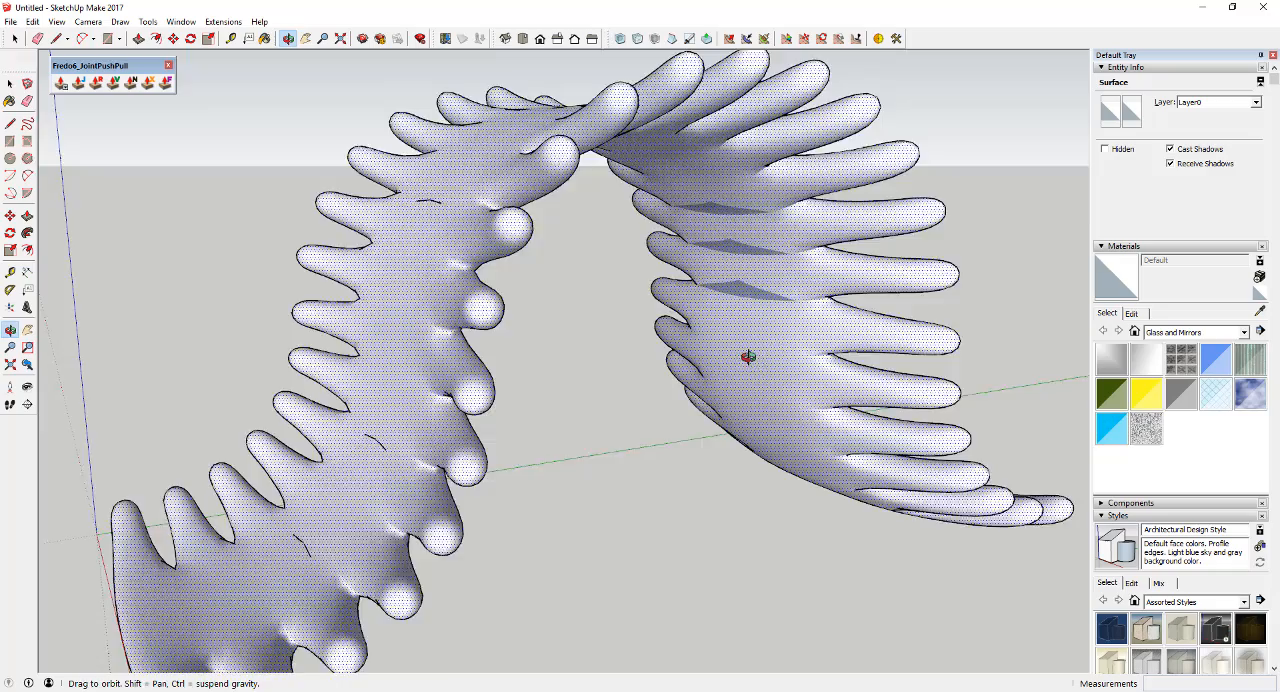
{"action": "scroll", "coordinate": [770, 330], "scroll_direction": "down", "scroll_amount": 2}
{"action": "scroll", "coordinate": [786, 314], "scroll_direction": "down", "scroll_amount": 3}
{"action": "middle_click_drag", "start_coordinate": [786, 314], "coordinate": [790, 330]}
{"action": "scroll", "coordinate": [795, 342], "scroll_direction": "up", "scroll_amount": 3}
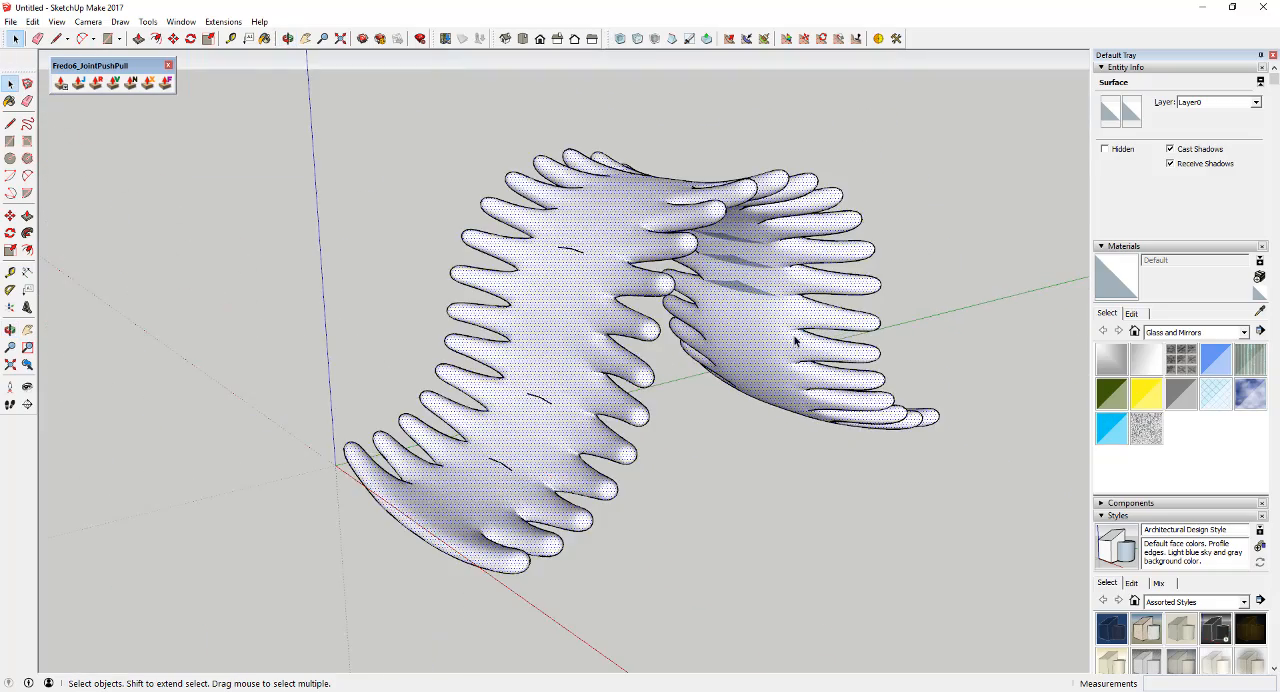
{"action": "scroll", "coordinate": [795, 342], "scroll_direction": "up", "scroll_amount": 2}
{"action": "middle_click_drag", "start_coordinate": [721, 255], "coordinate": [724, 298]}
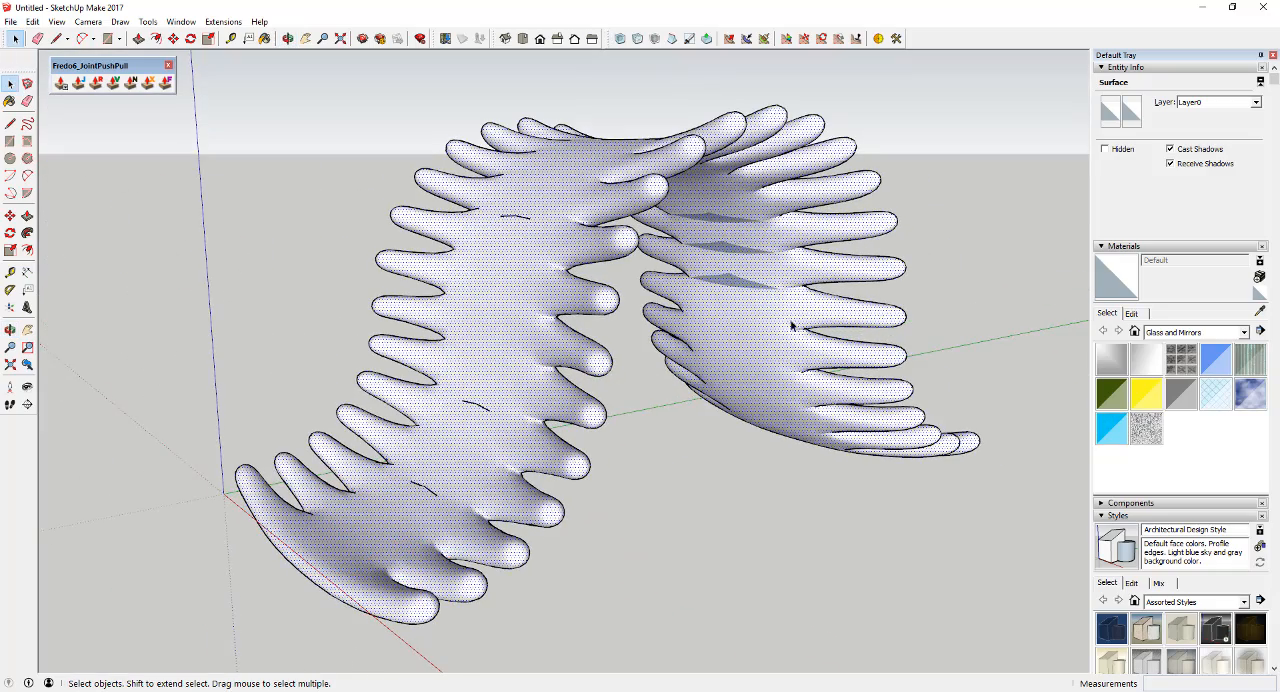
{"action": "scroll", "coordinate": [791, 325], "scroll_direction": "down", "scroll_amount": 2}
{"action": "scroll", "coordinate": [853, 403], "scroll_direction": "up", "scroll_amount": 3}
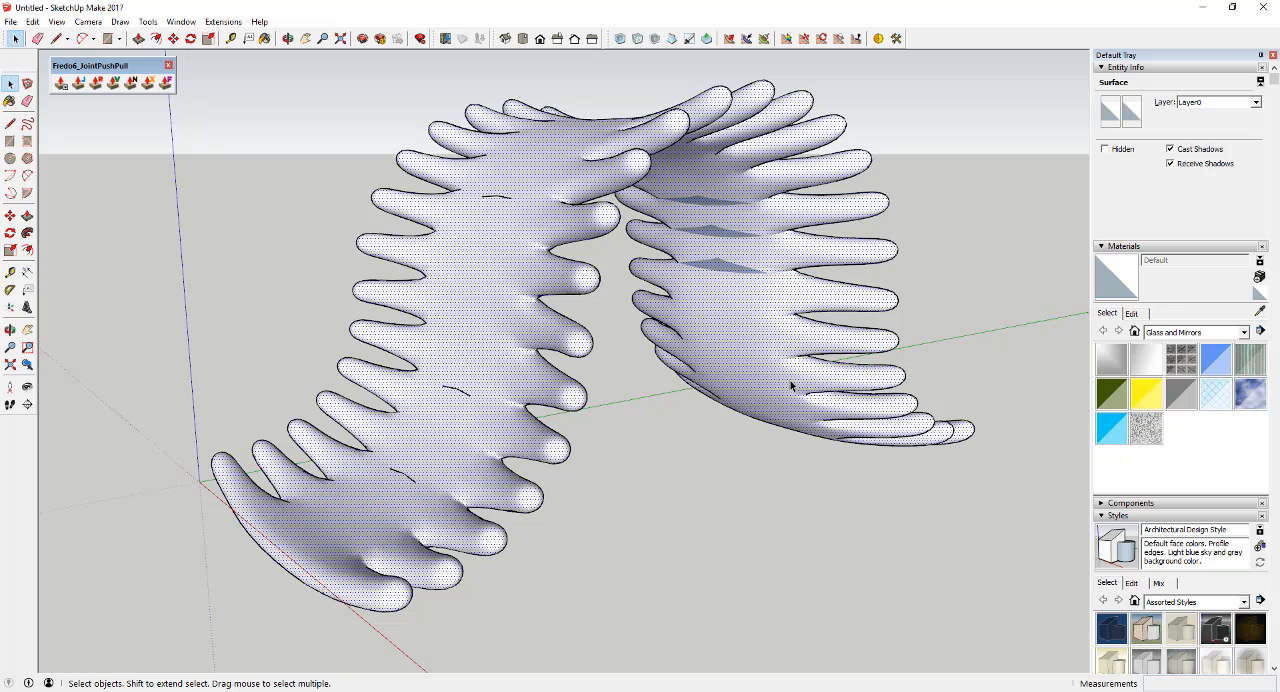
{"action": "scroll", "coordinate": [771, 308], "scroll_direction": "down", "scroll_amount": 2}
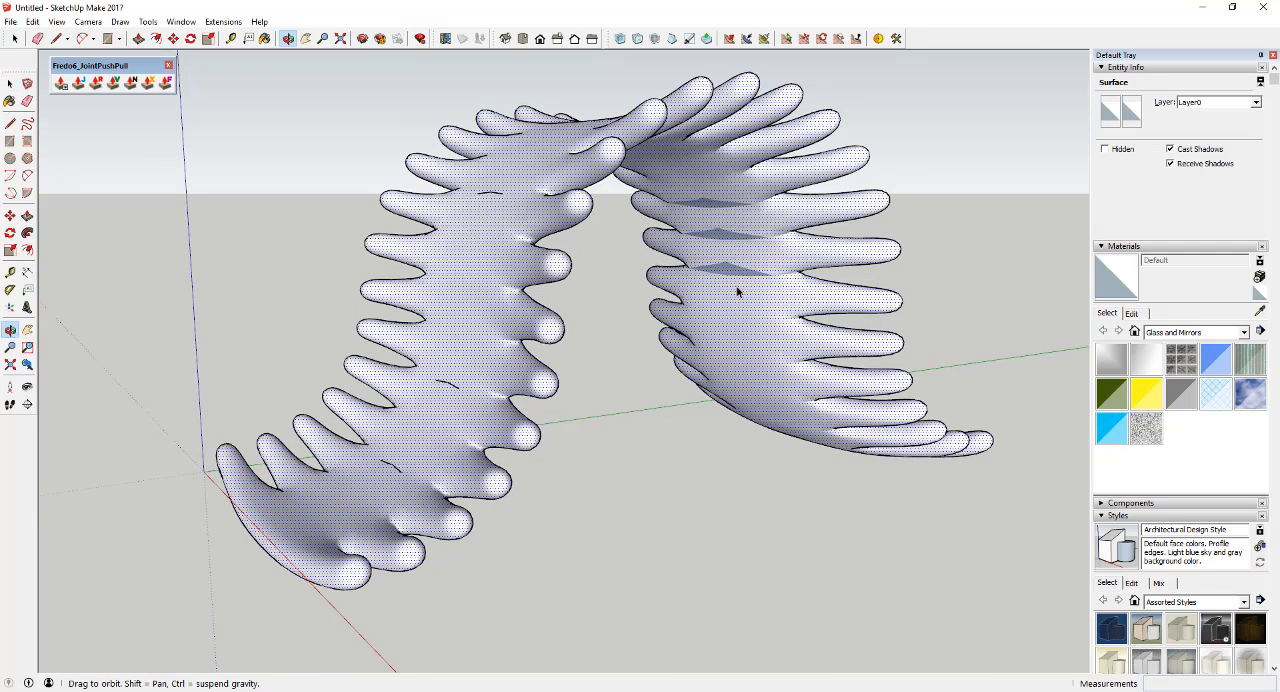
{"action": "middle_click_drag", "start_coordinate": [737, 286], "coordinate": [743, 280]}
{"action": "scroll", "coordinate": [965, 342], "scroll_direction": "up", "scroll_amount": 2}
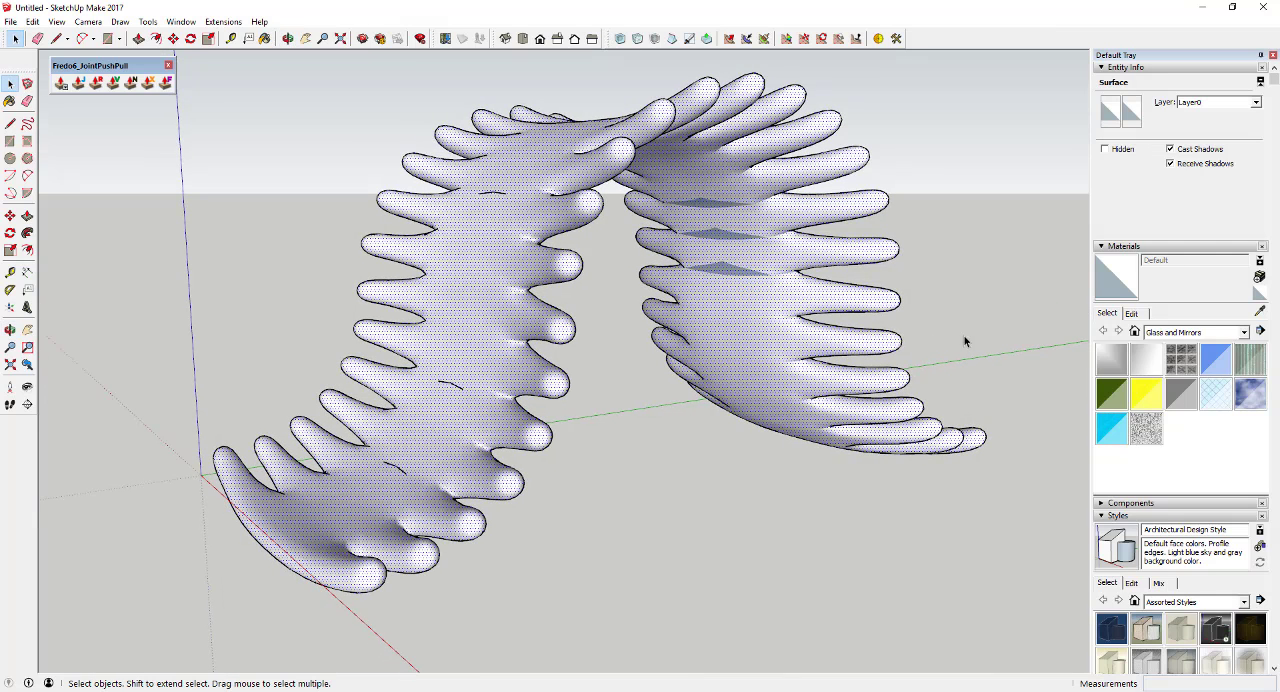
Paint the ribbon with Translucent Glass Blue and orbit around it.
{"action": "left_click", "coordinate": [1209, 372]}
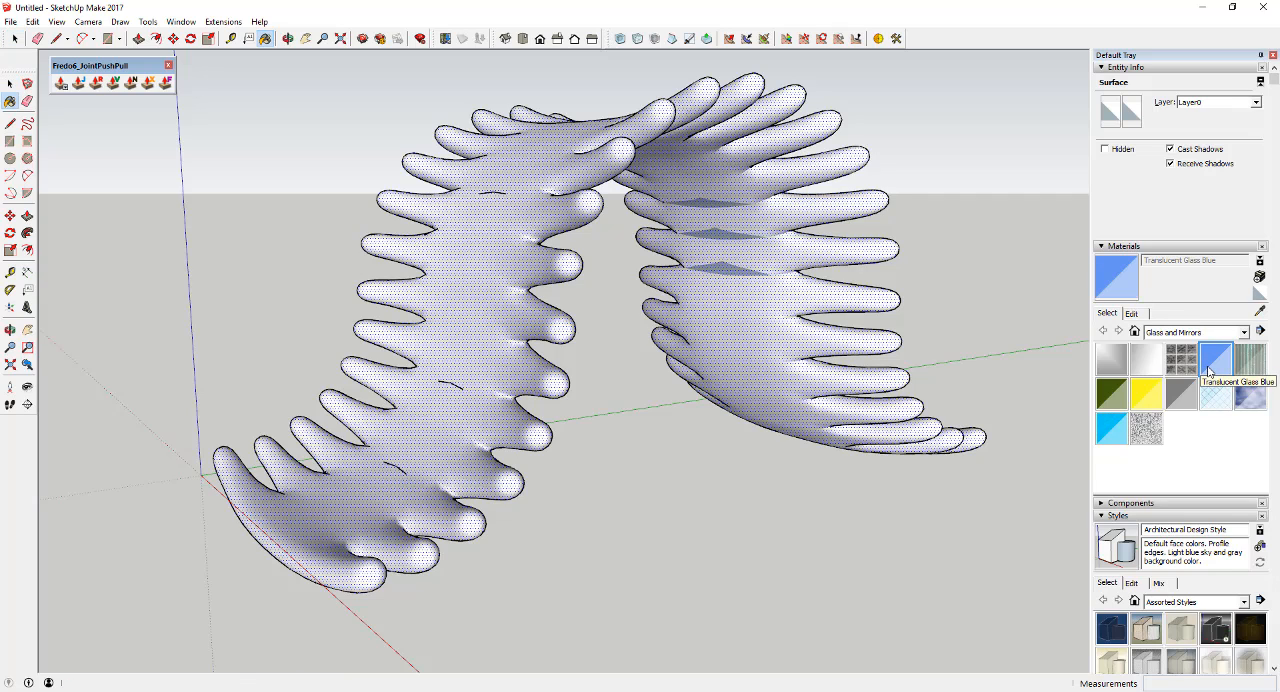
{"action": "left_click", "coordinate": [735, 286]}
{"action": "key", "text": "space"}
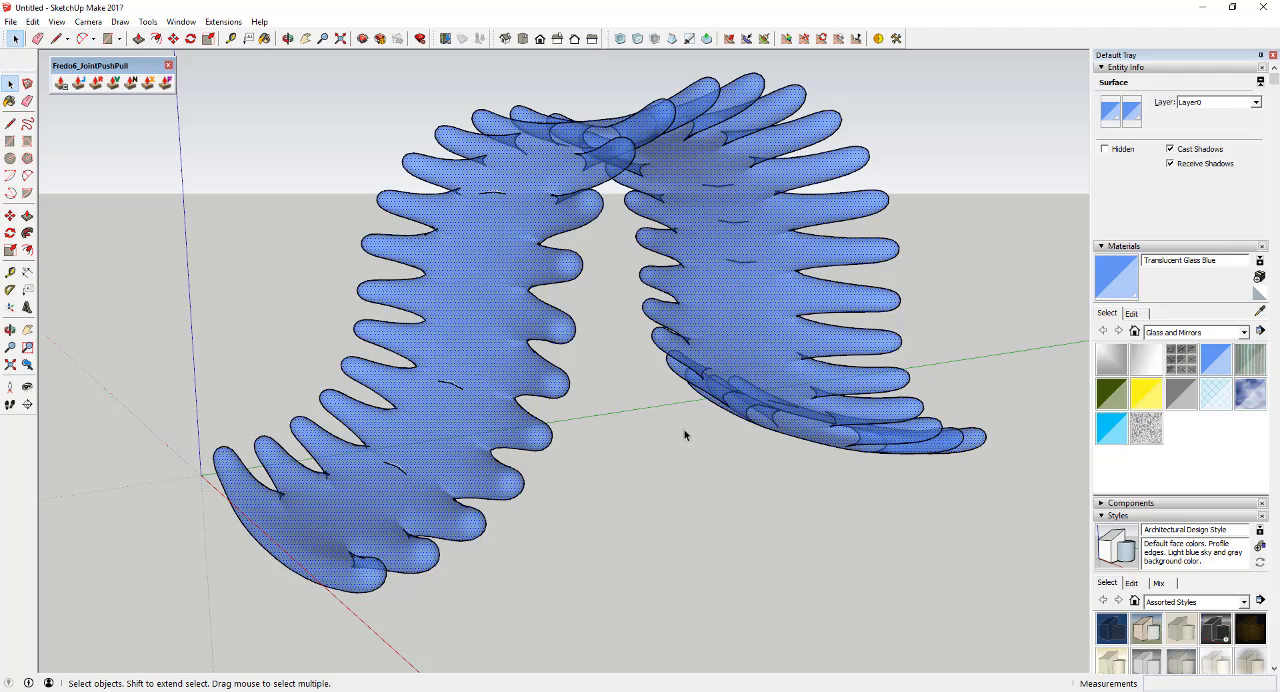
{"action": "mouse_move", "coordinate": [683, 435]}
{"action": "middle_mouse_down"}
{"action": "mouse_move", "coordinate": [735, 465]}
{"action": "mouse_move", "coordinate": [686, 474]}
{"action": "mouse_move", "coordinate": [727, 395]}
{"action": "mouse_move", "coordinate": [700, 323]}
{"action": "mouse_move", "coordinate": [763, 360]}
{"action": "mouse_move", "coordinate": [591, 251]}
{"action": "mouse_move", "coordinate": [757, 263]}
{"action": "mouse_move", "coordinate": [778, 309]}
{"action": "mouse_move", "coordinate": [323, 376]}
{"action": "mouse_move", "coordinate": [743, 349]}
{"action": "middle_mouse_up"}
{"action": "scroll", "coordinate": [763, 360], "scroll_direction": "up", "scroll_amount": 3}
{"action": "scroll", "coordinate": [734, 306], "scroll_direction": "up", "scroll_amount": 3}
{"action": "scroll", "coordinate": [706, 309], "scroll_direction": "up", "scroll_amount": 2}
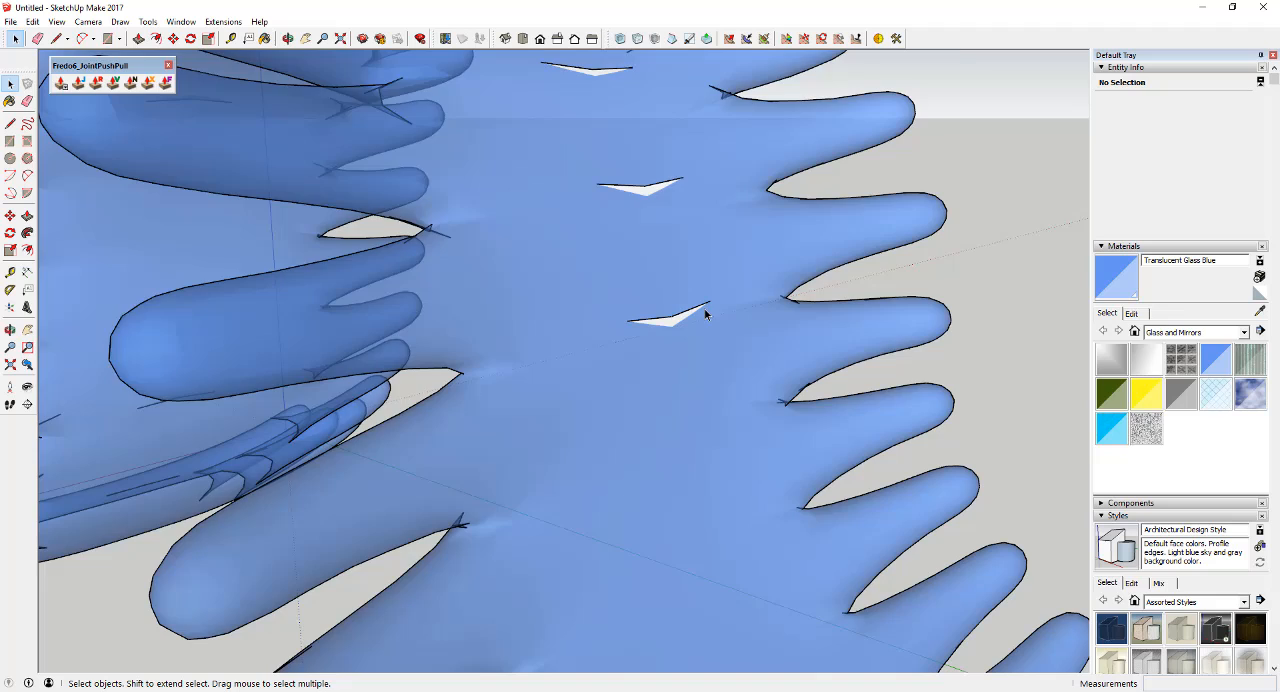
{"action": "scroll", "coordinate": [669, 320], "scroll_direction": "up", "scroll_amount": 2}
Erase stray edges around the small triangular gaps and orbit to view the fingers.
{"action": "key", "text": "e"}
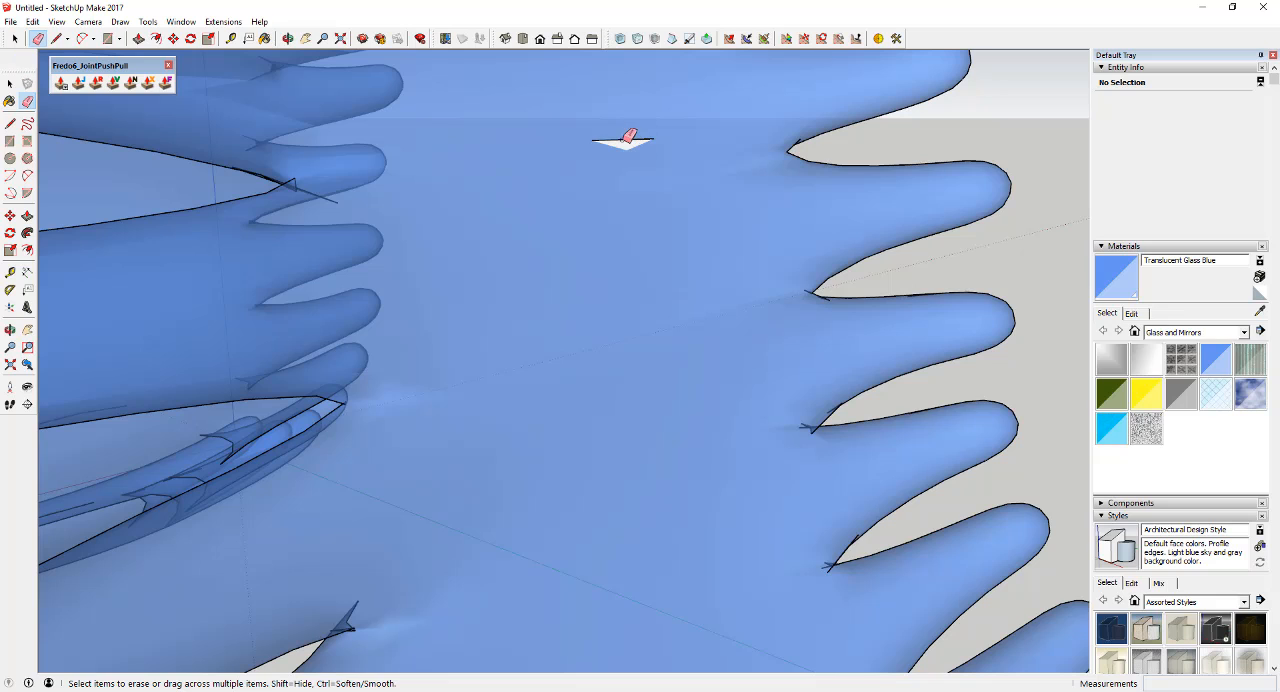
{"action": "scroll", "coordinate": [689, 179], "scroll_direction": "down", "scroll_amount": 3}
{"action": "scroll", "coordinate": [680, 194], "scroll_direction": "down", "scroll_amount": 2}
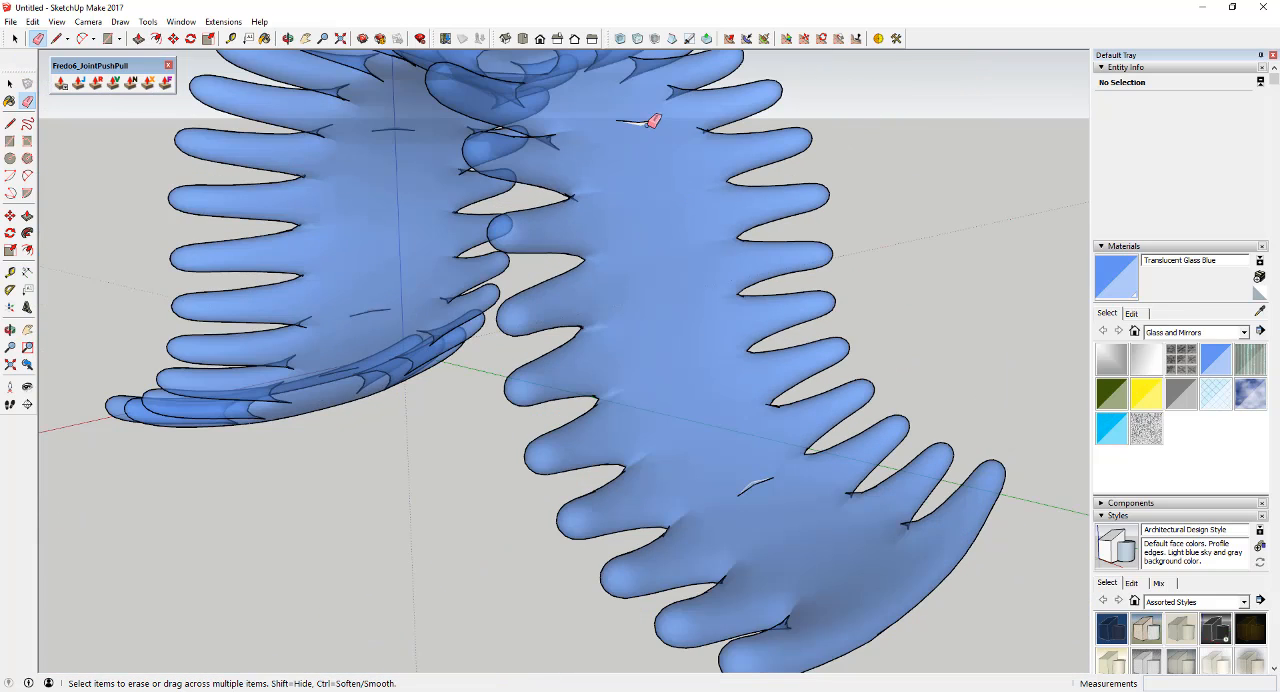
{"action": "middle_click_drag", "start_coordinate": [654, 120], "coordinate": [649, 163]}
{"action": "scroll", "coordinate": [649, 163], "scroll_direction": "up", "scroll_amount": 3}
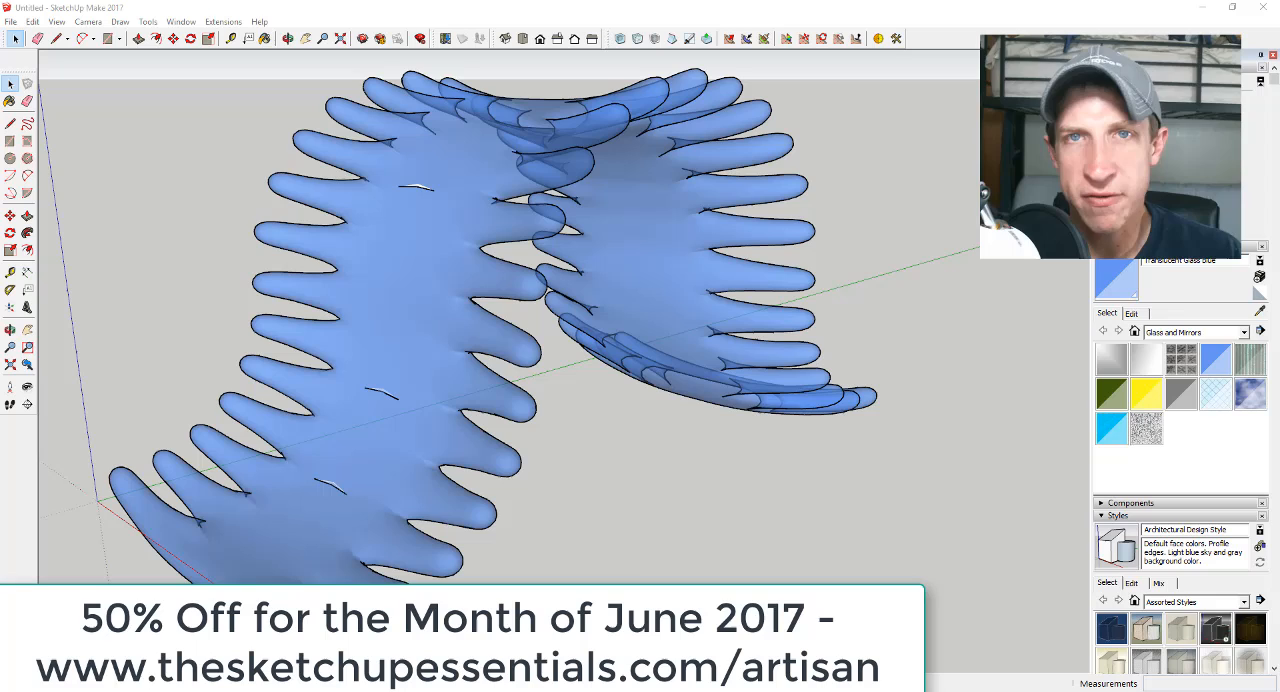